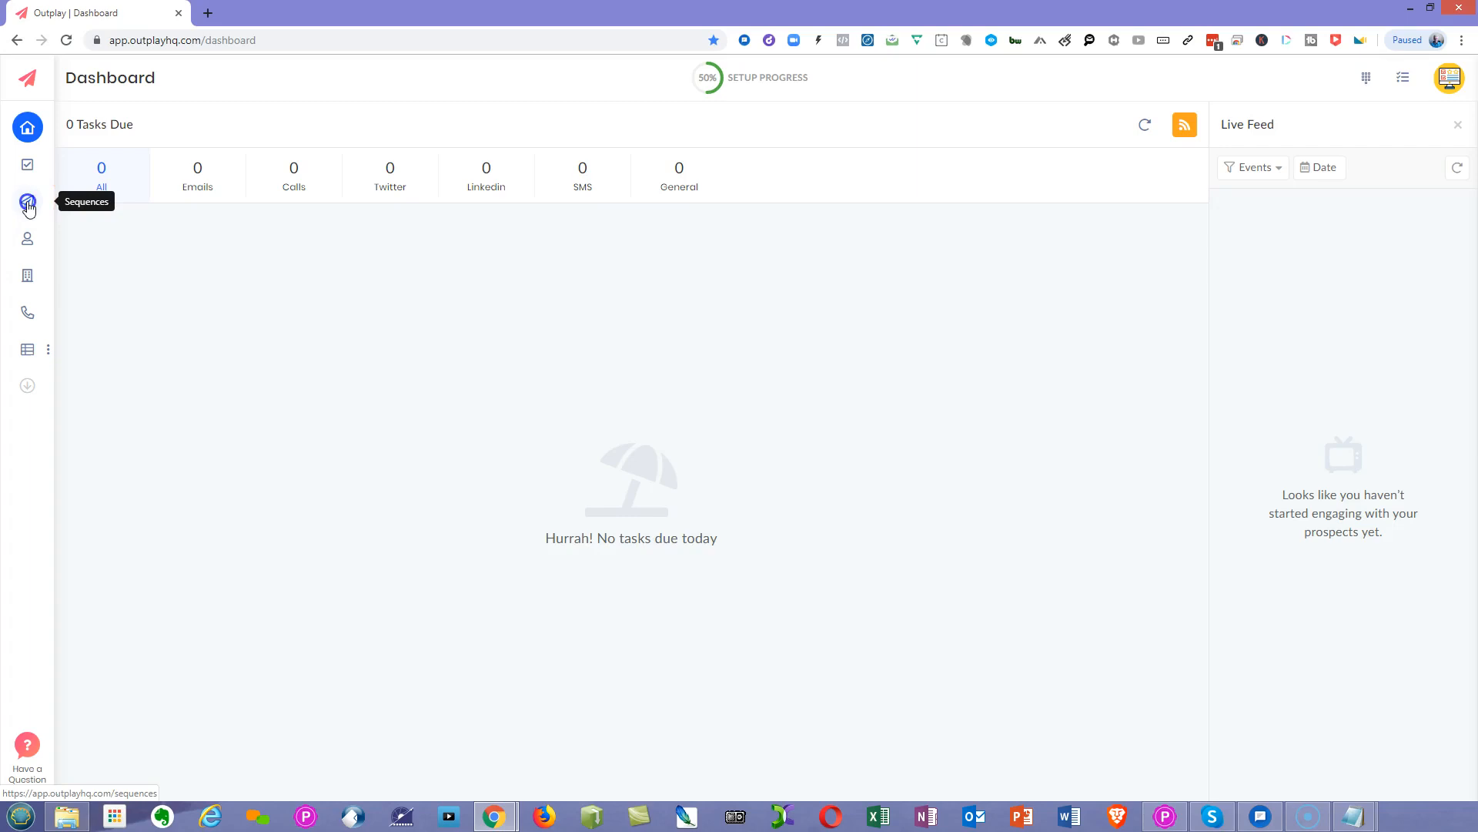
left_click(29, 206)
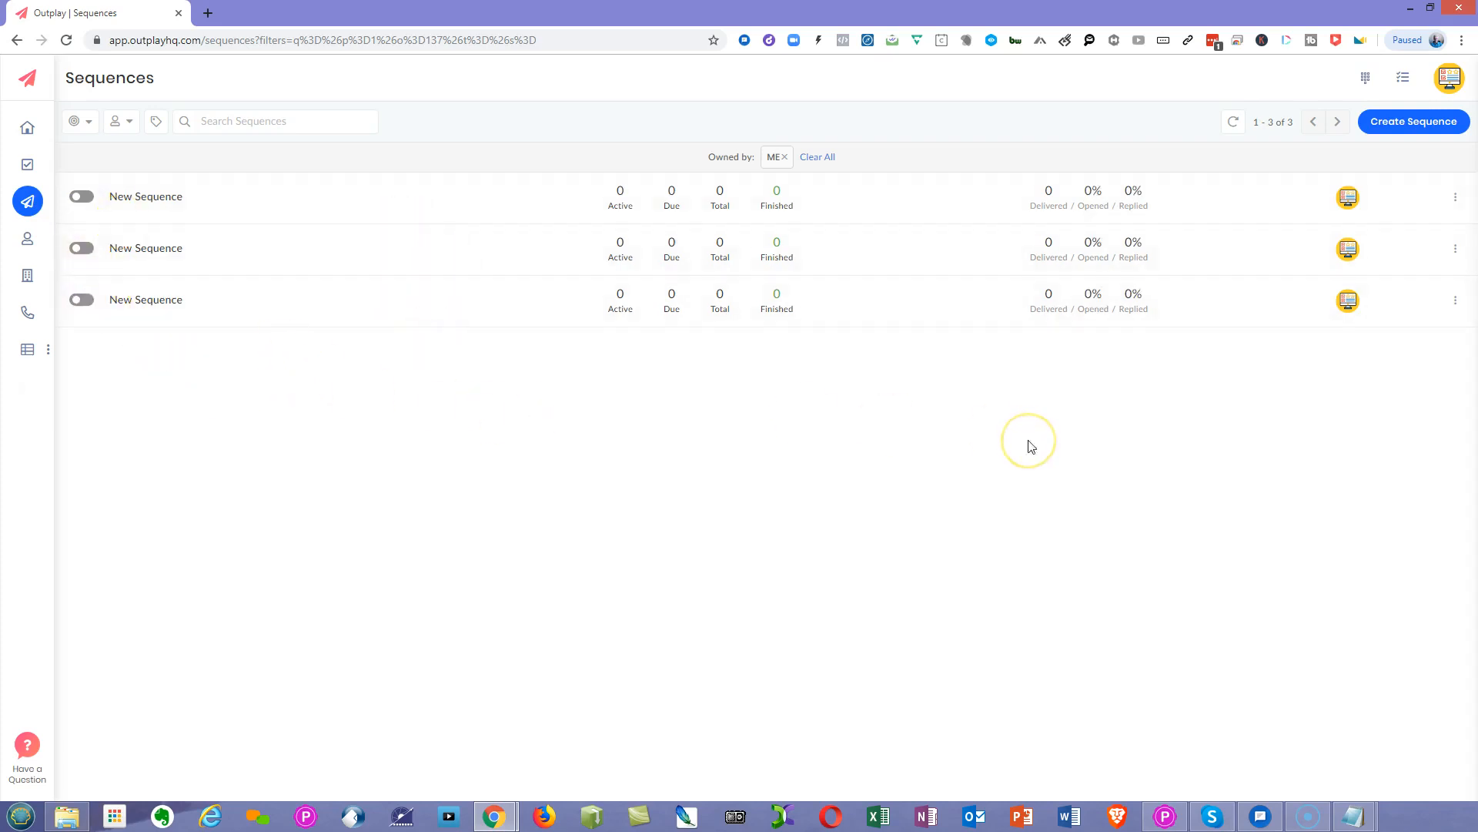
left_click(1415, 124)
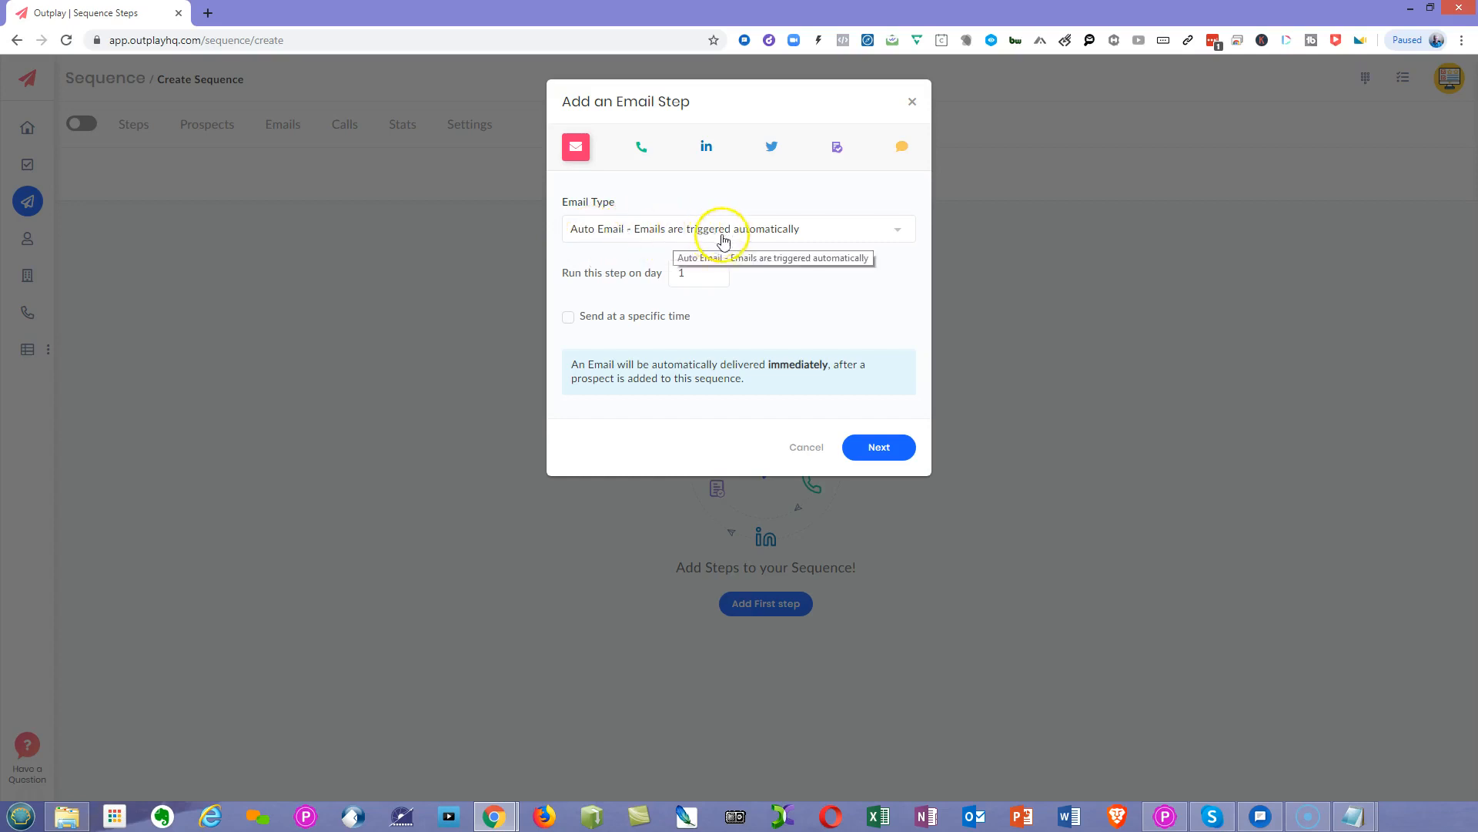
left_click(893, 230)
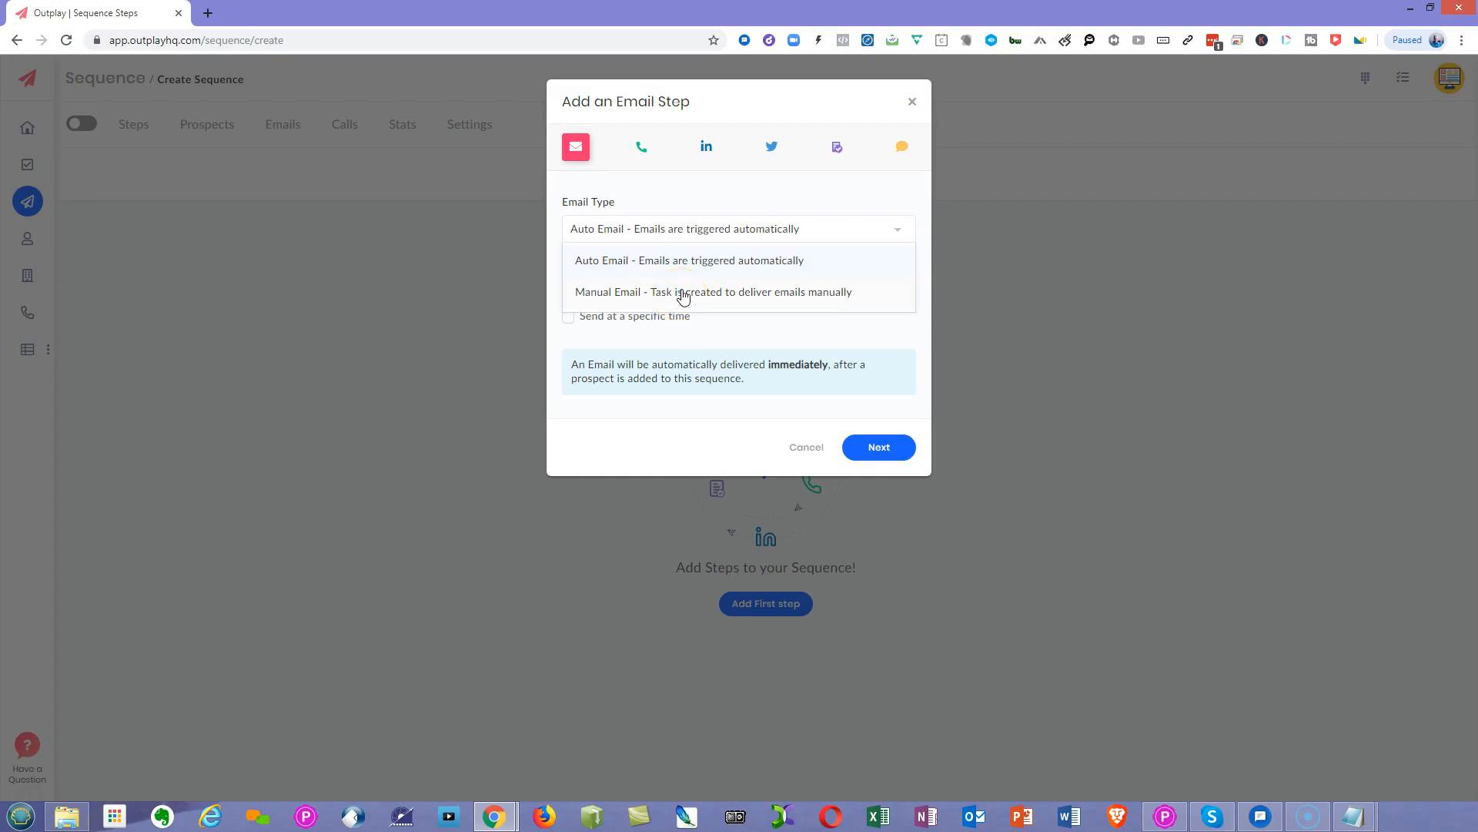
left_click(786, 198)
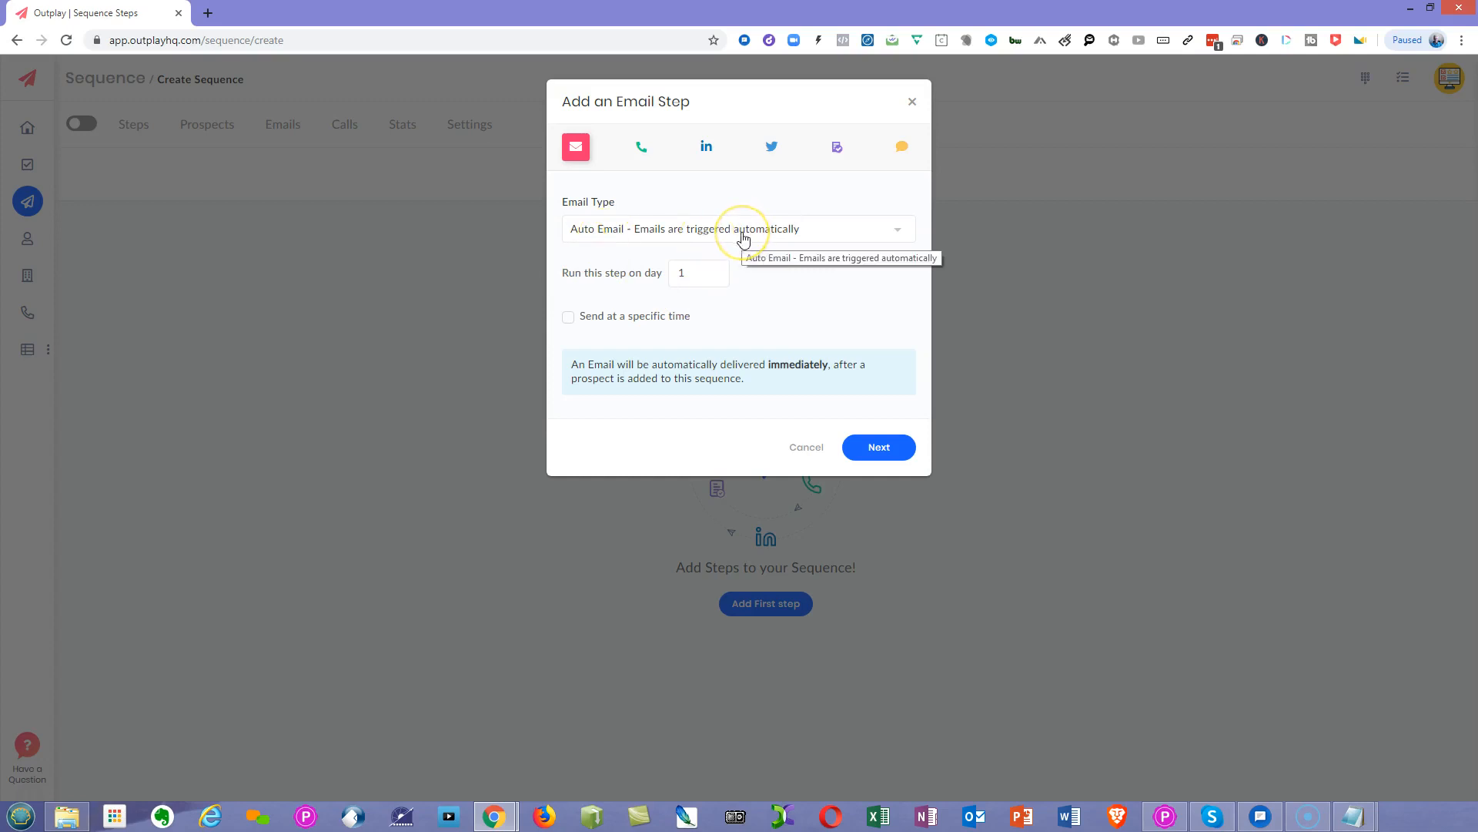
left_click(569, 316)
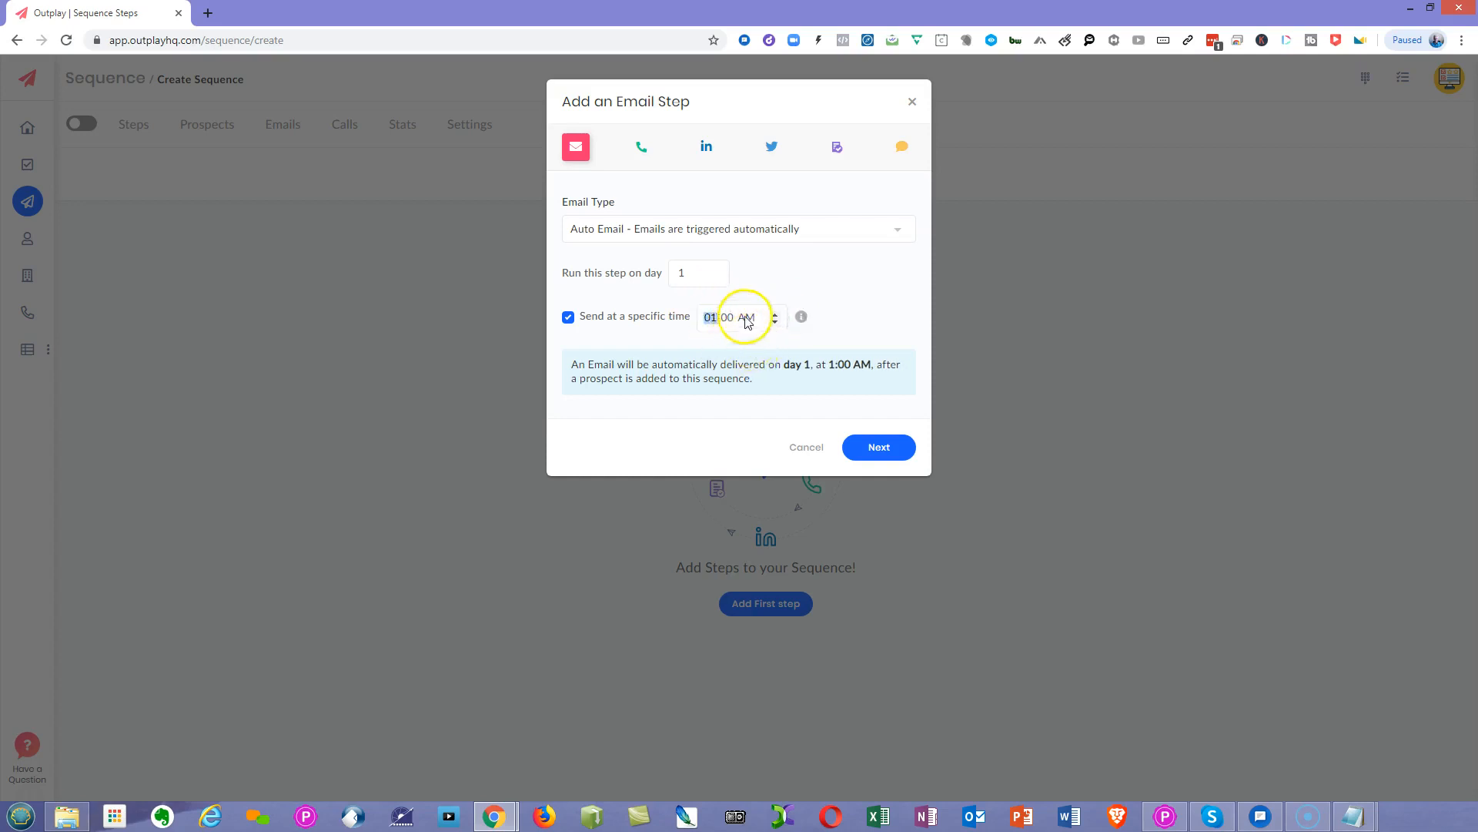
left_click(777, 317)
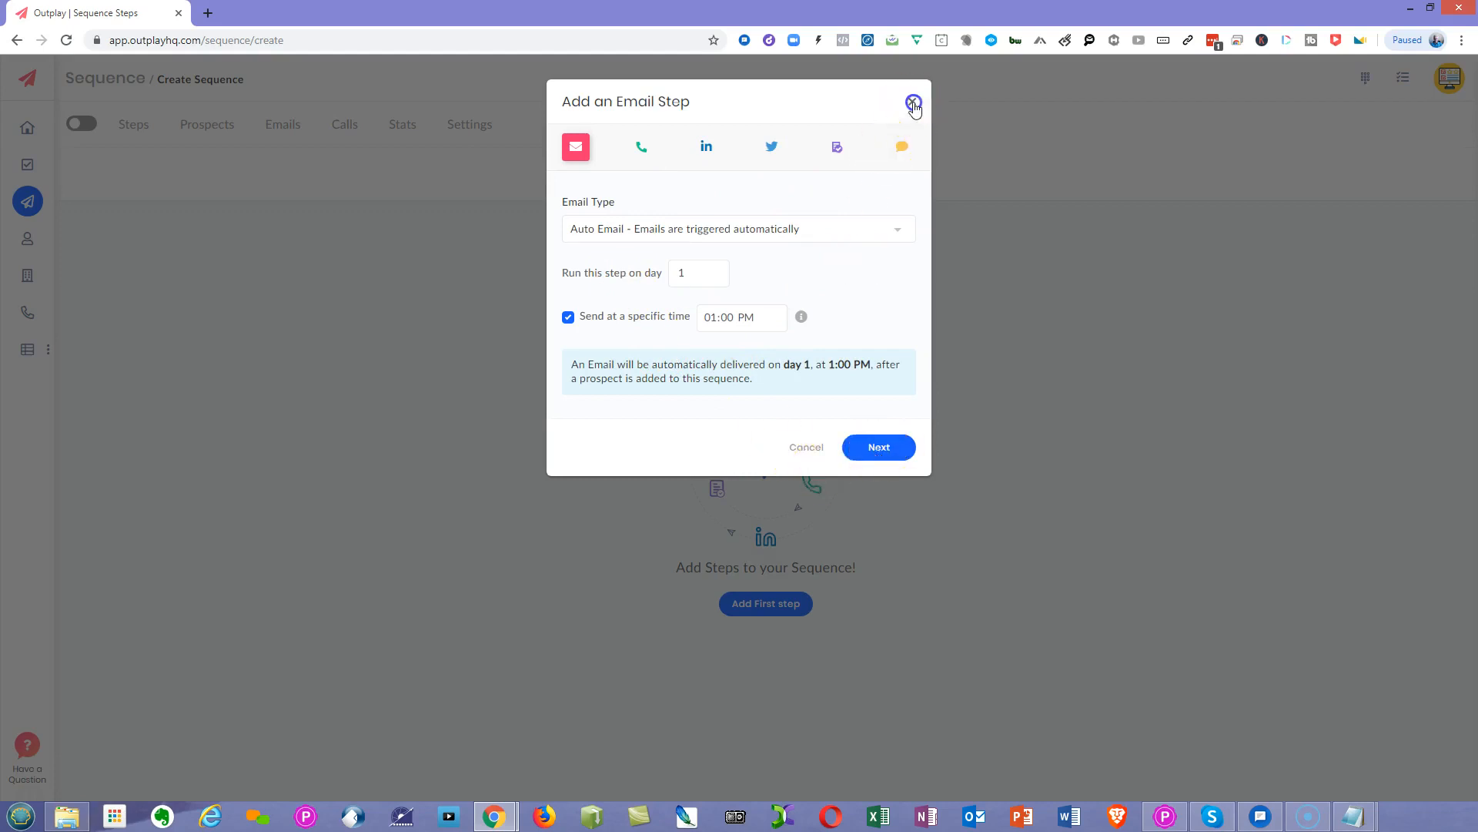
left_click(913, 103)
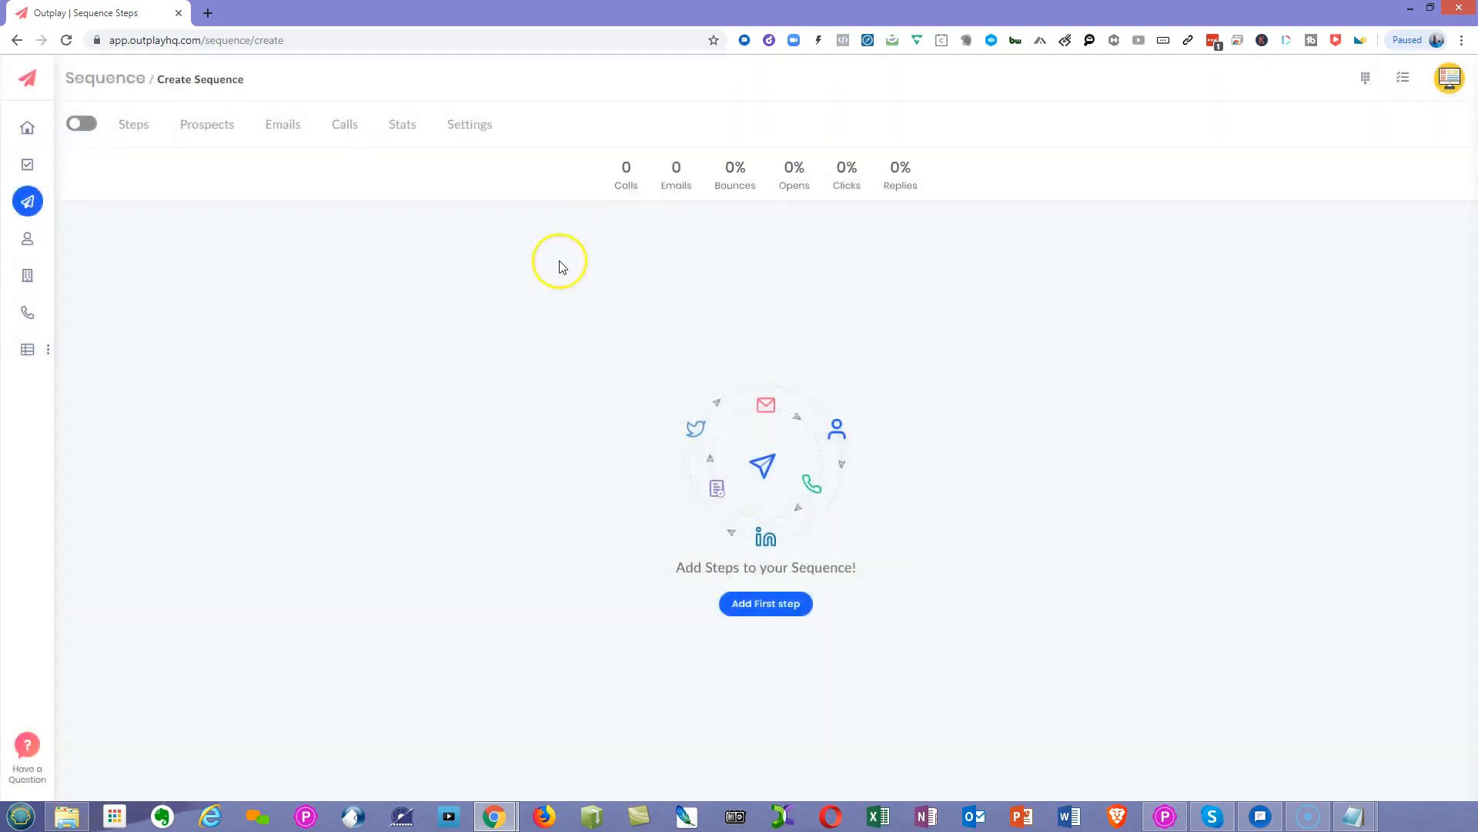
Open the first New Sequence in the sequences list and open variant A of its step 1 email for editing
left_click(26, 206)
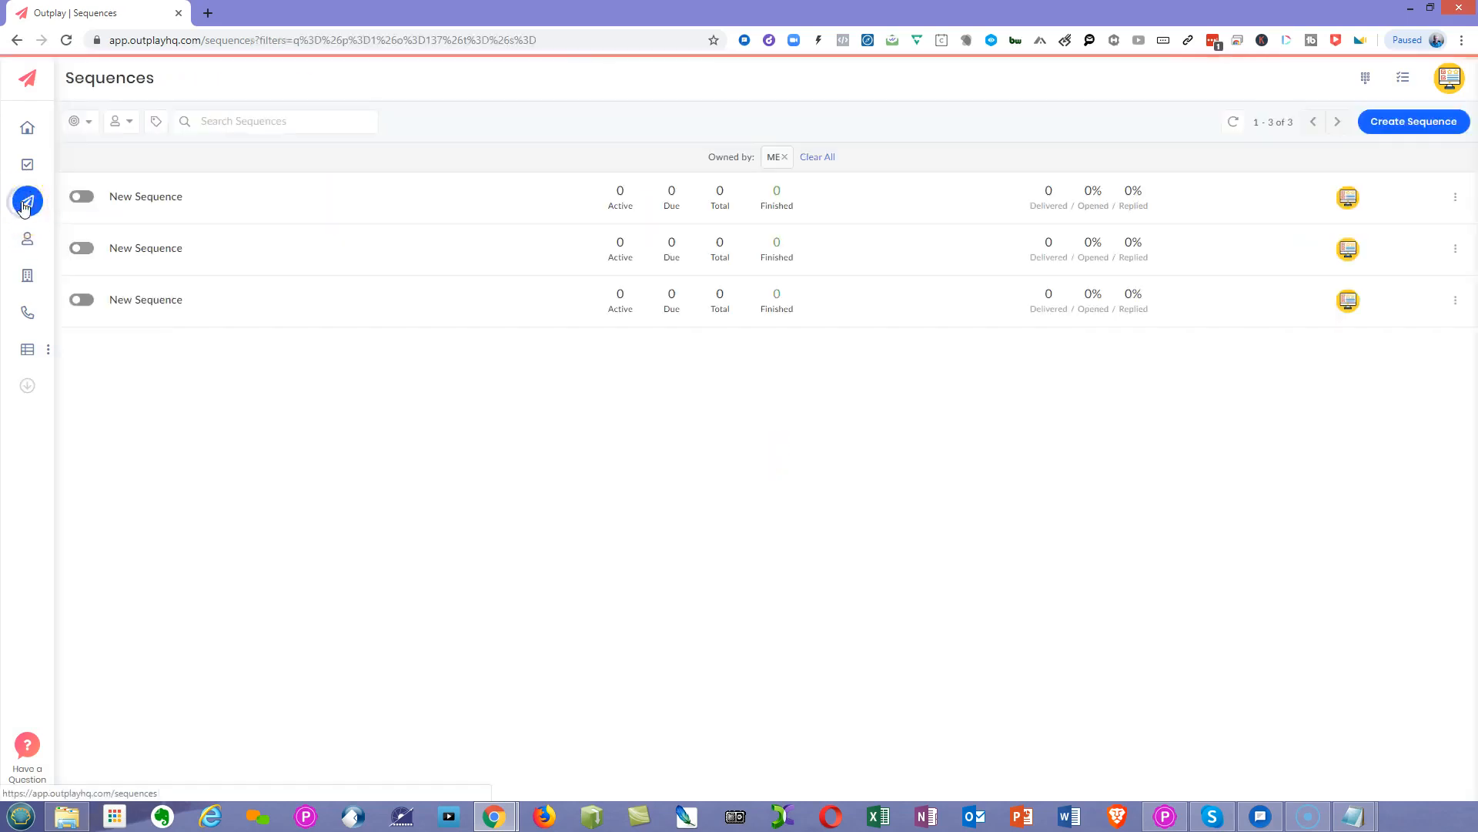
left_click(158, 198)
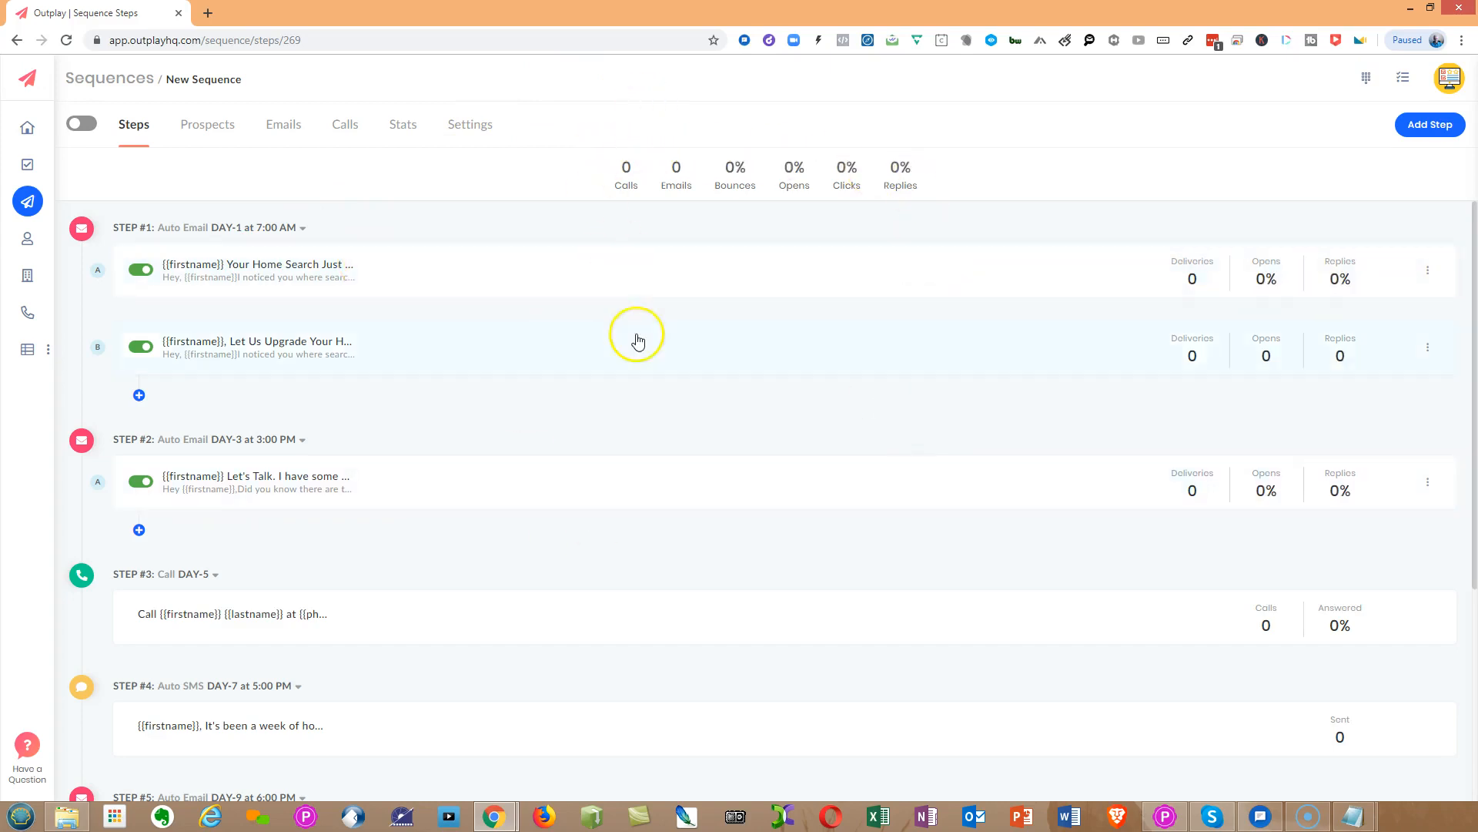
left_click(198, 269)
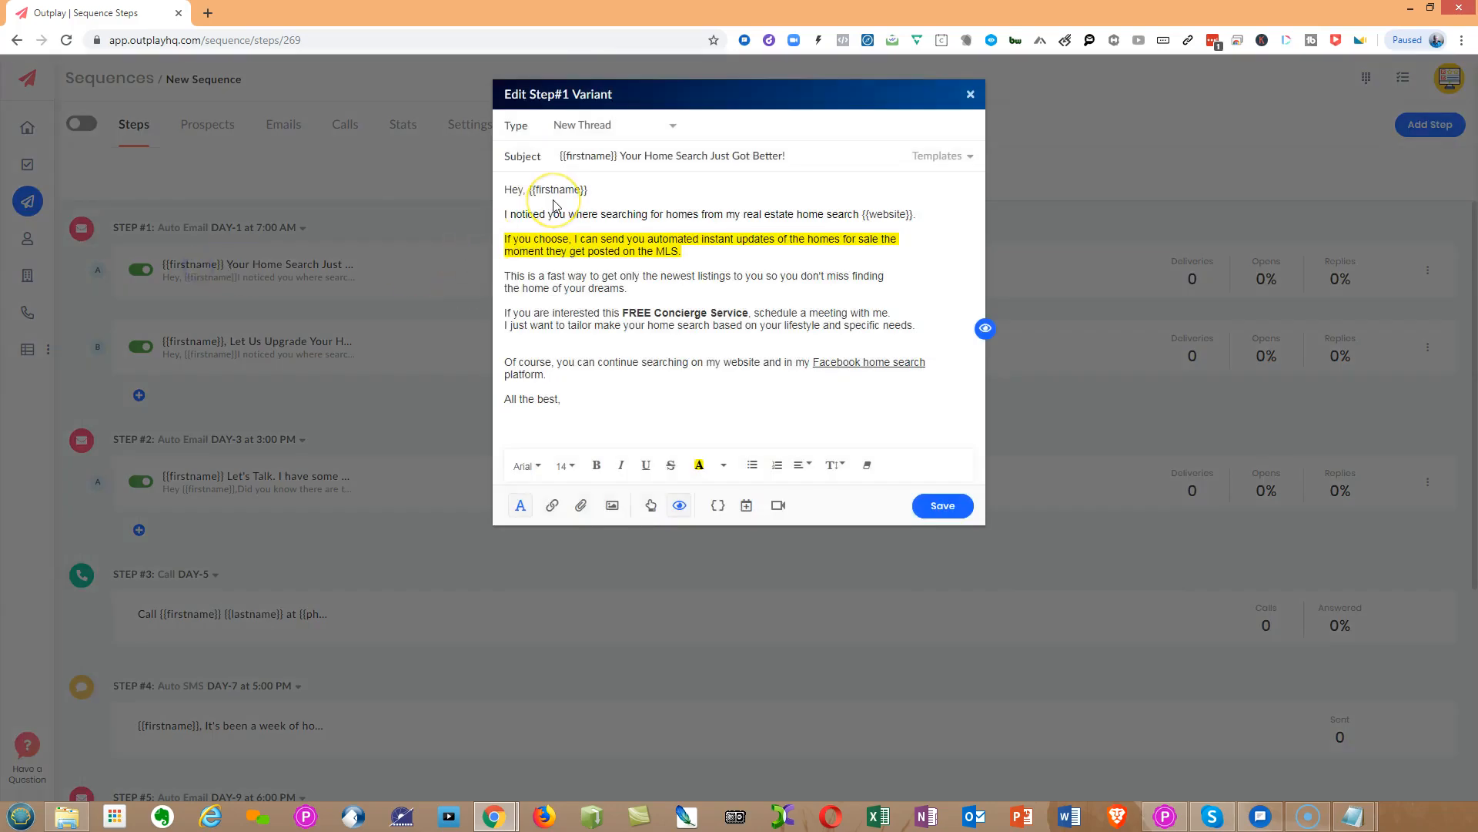
Examine the variant A email's subject line, body text, merge fields, and its highlighted, bold and underlined passages
left_click_drag(811, 154, 555, 154)
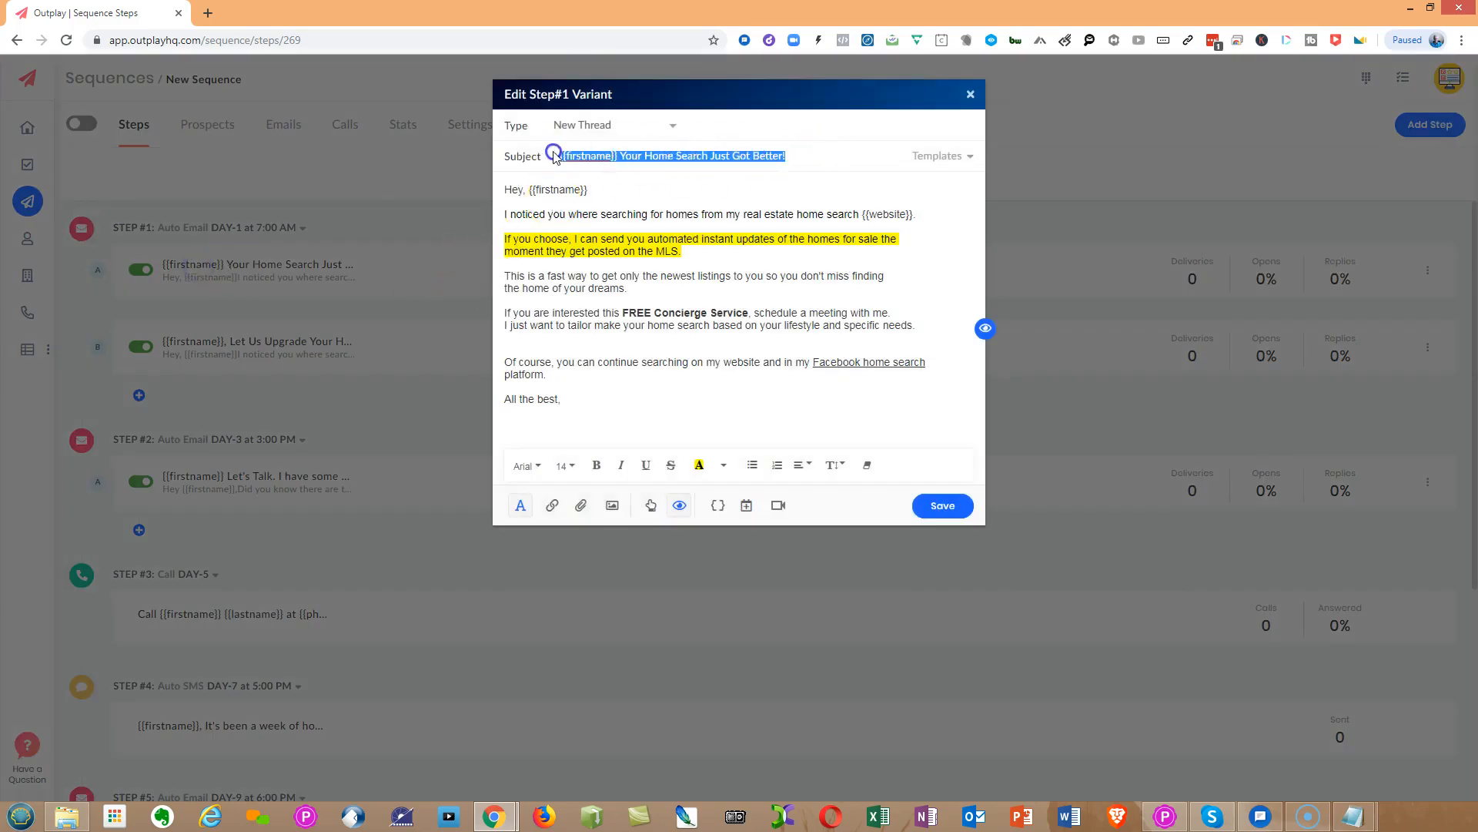
left_click(643, 186)
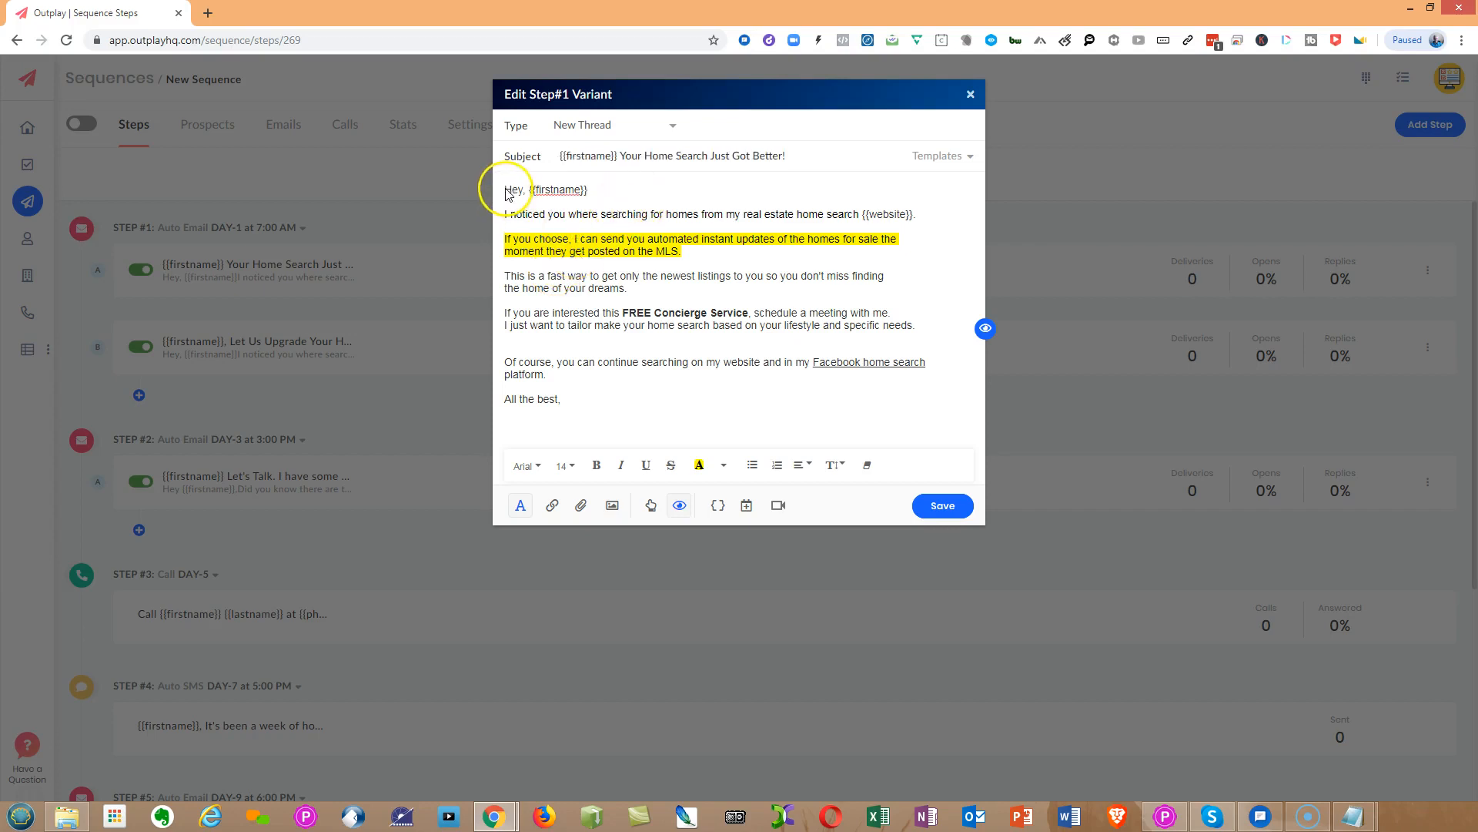
left_click_drag(524, 188, 606, 409)
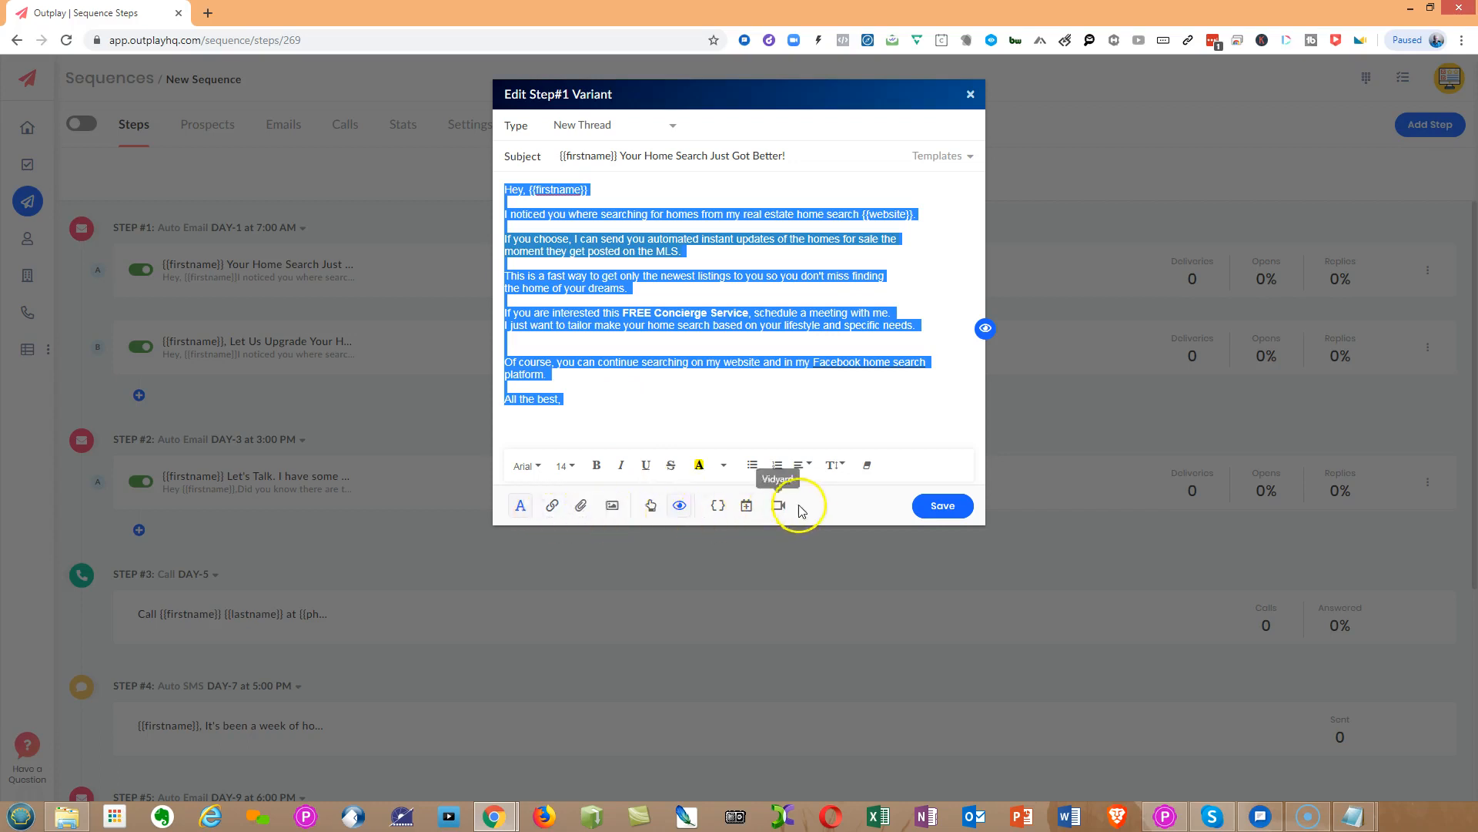
left_click(644, 394)
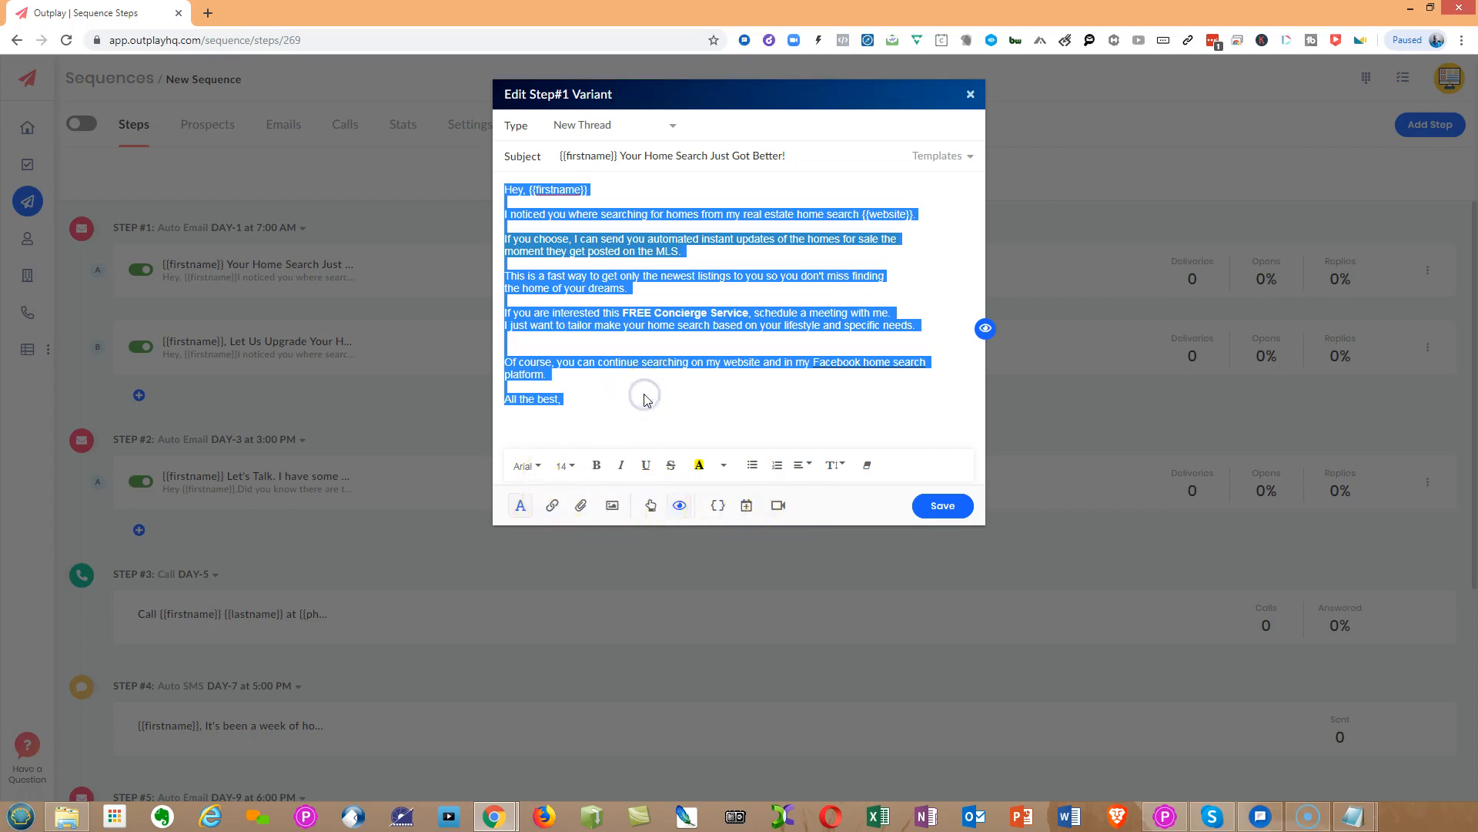
left_click(723, 261)
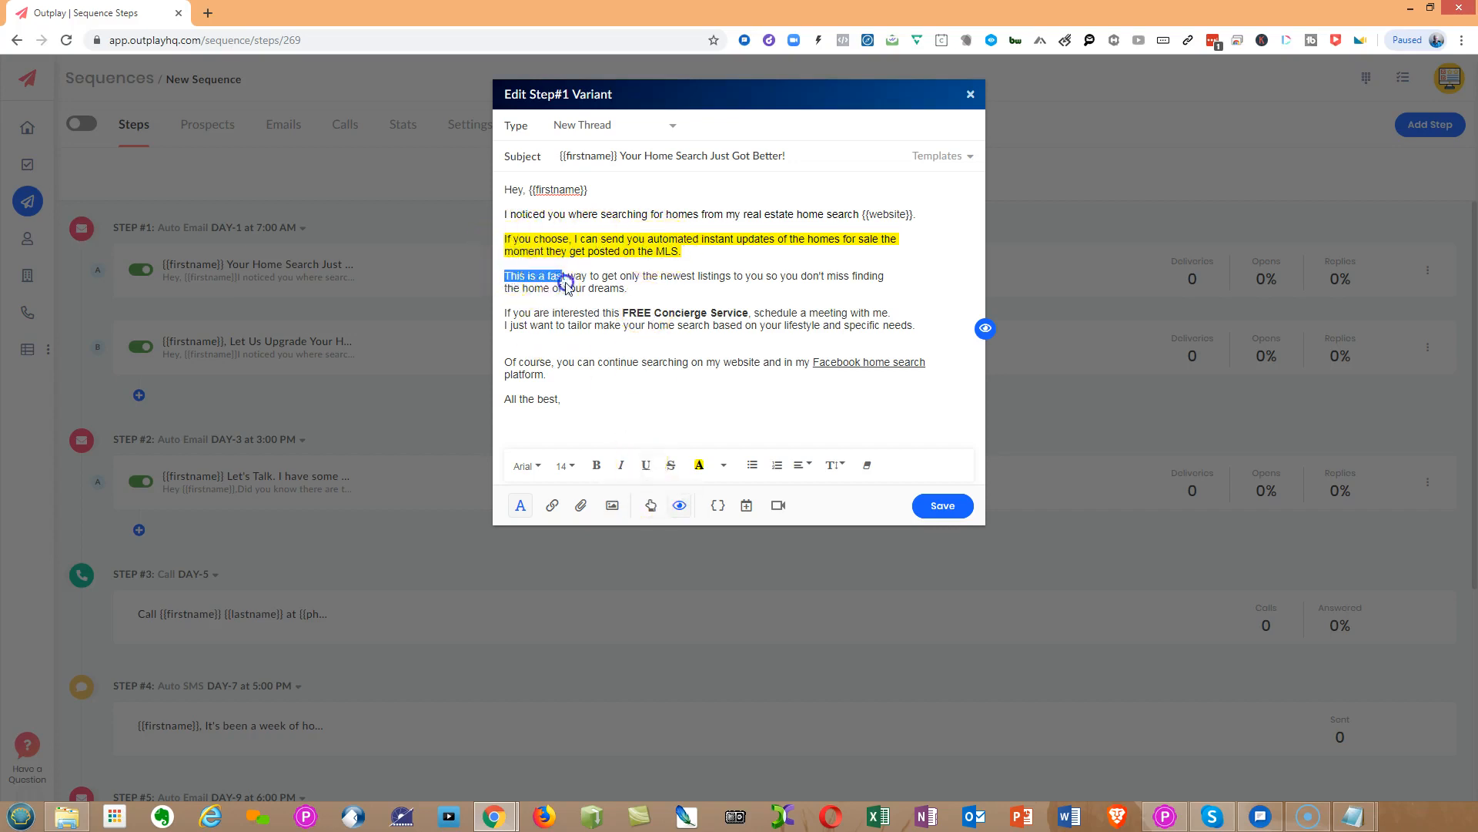
left_click_drag(563, 283, 638, 288)
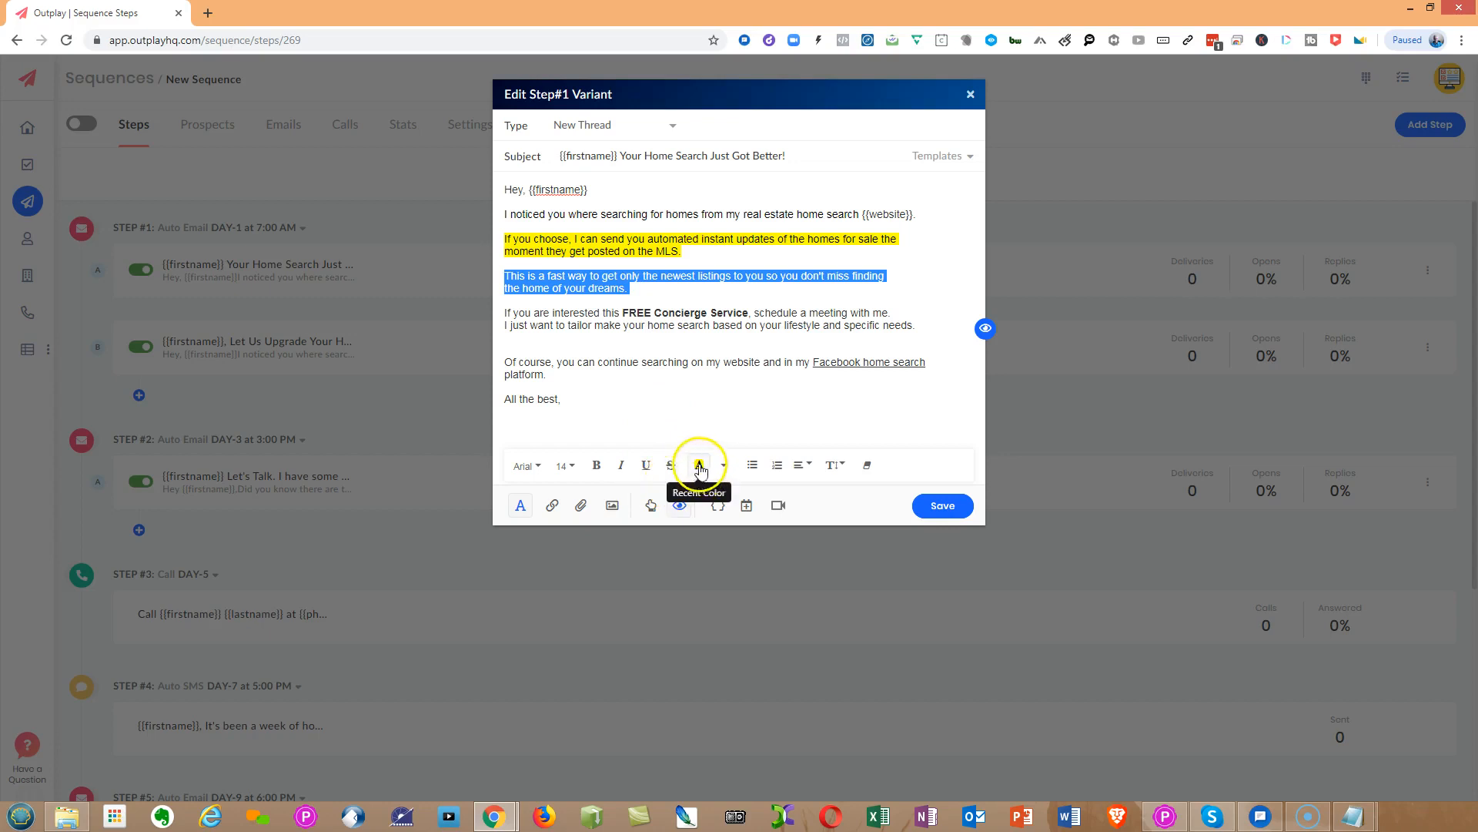
left_click(671, 290)
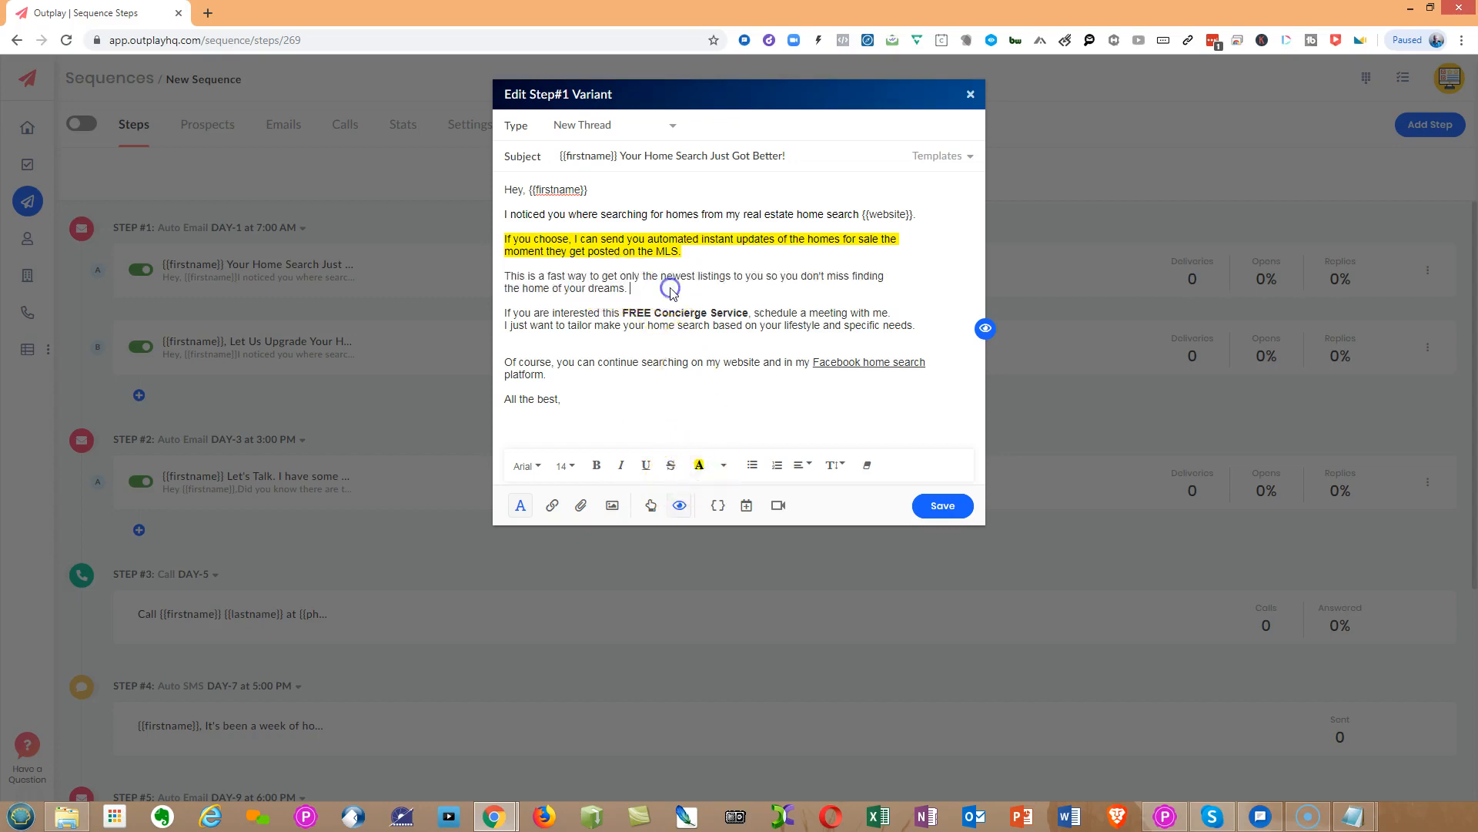
left_click_drag(623, 312, 750, 314)
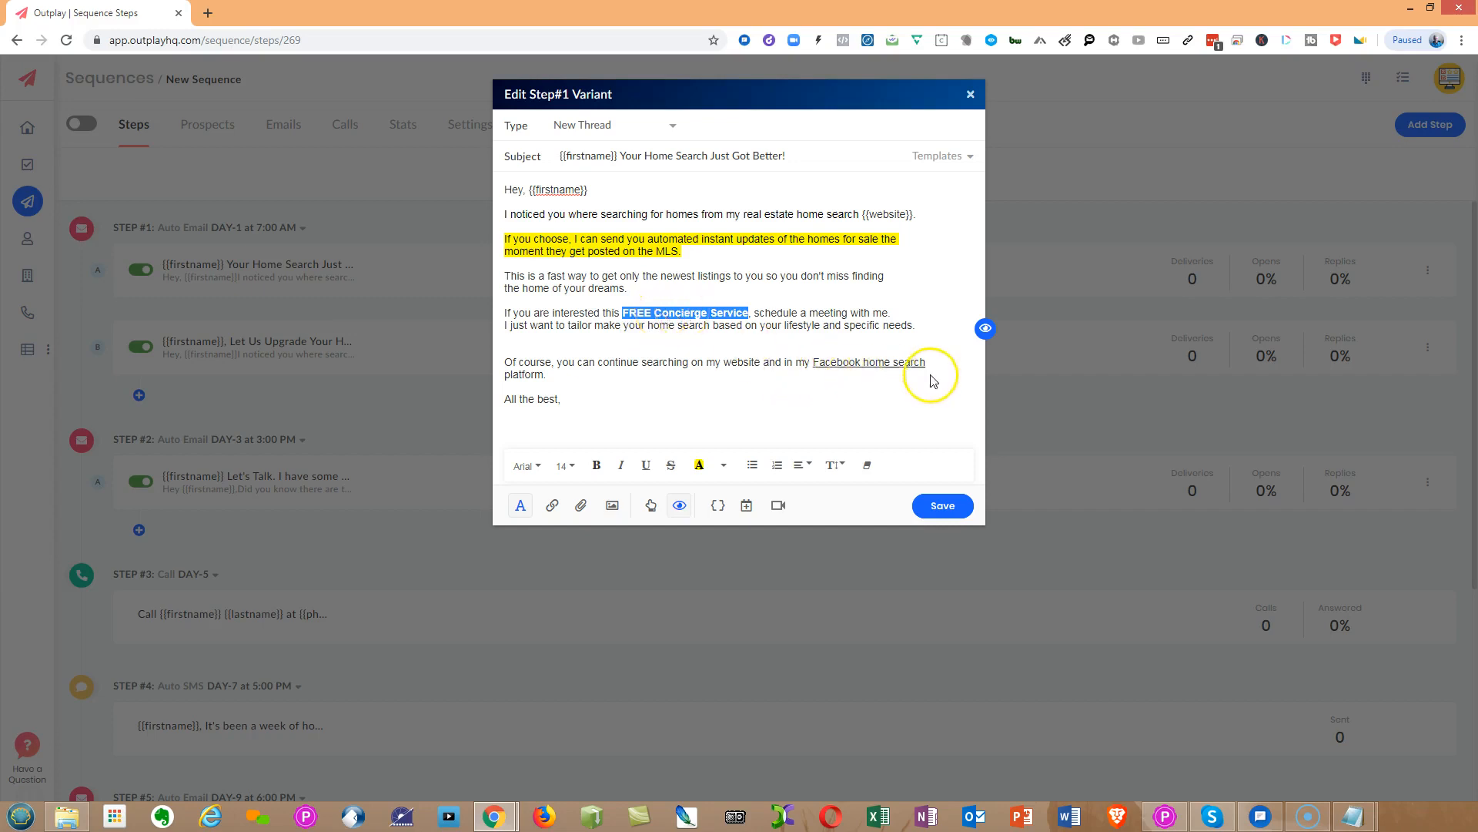
left_click_drag(813, 362, 856, 368)
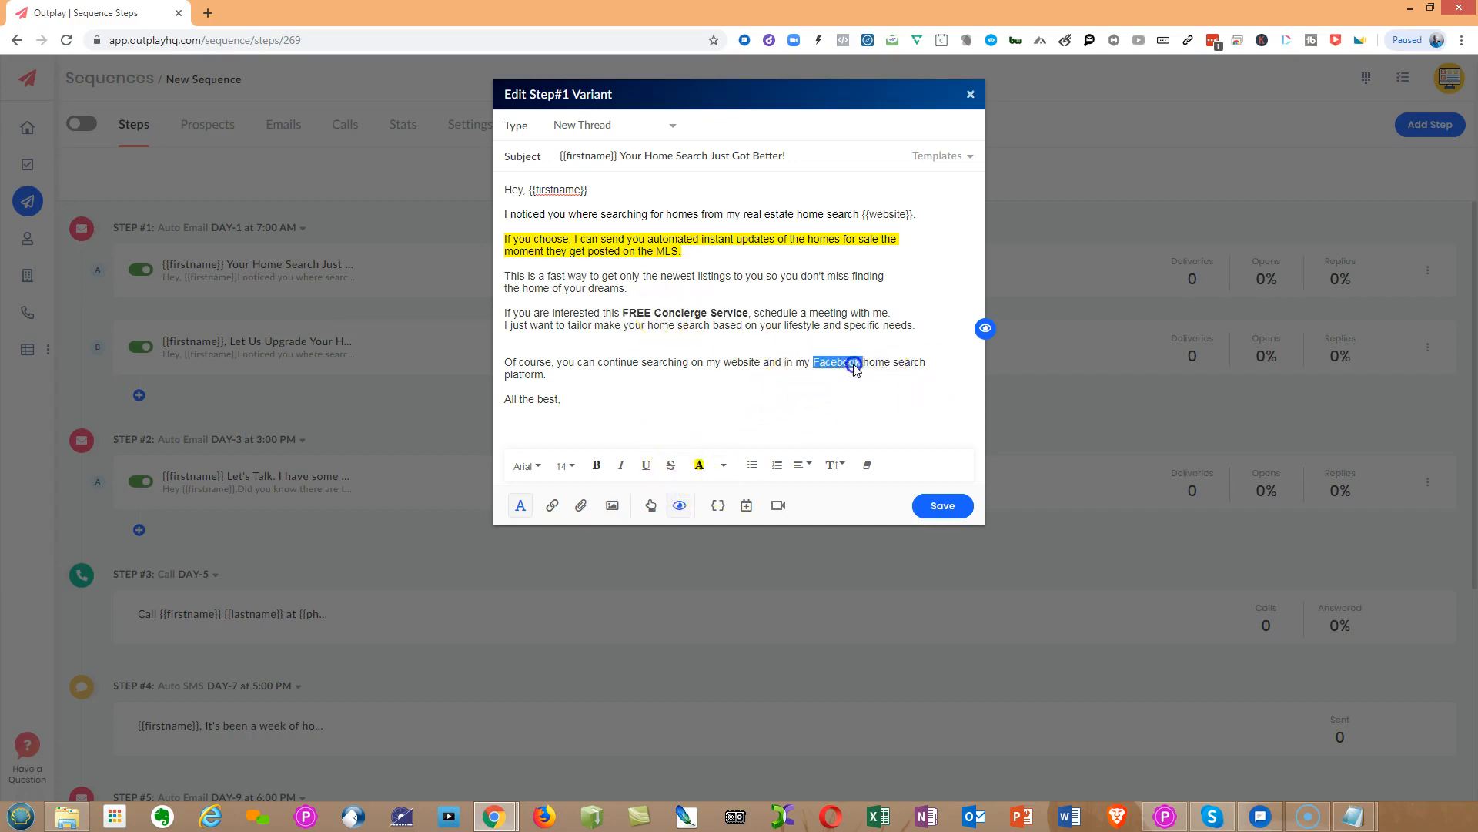
left_click(648, 473)
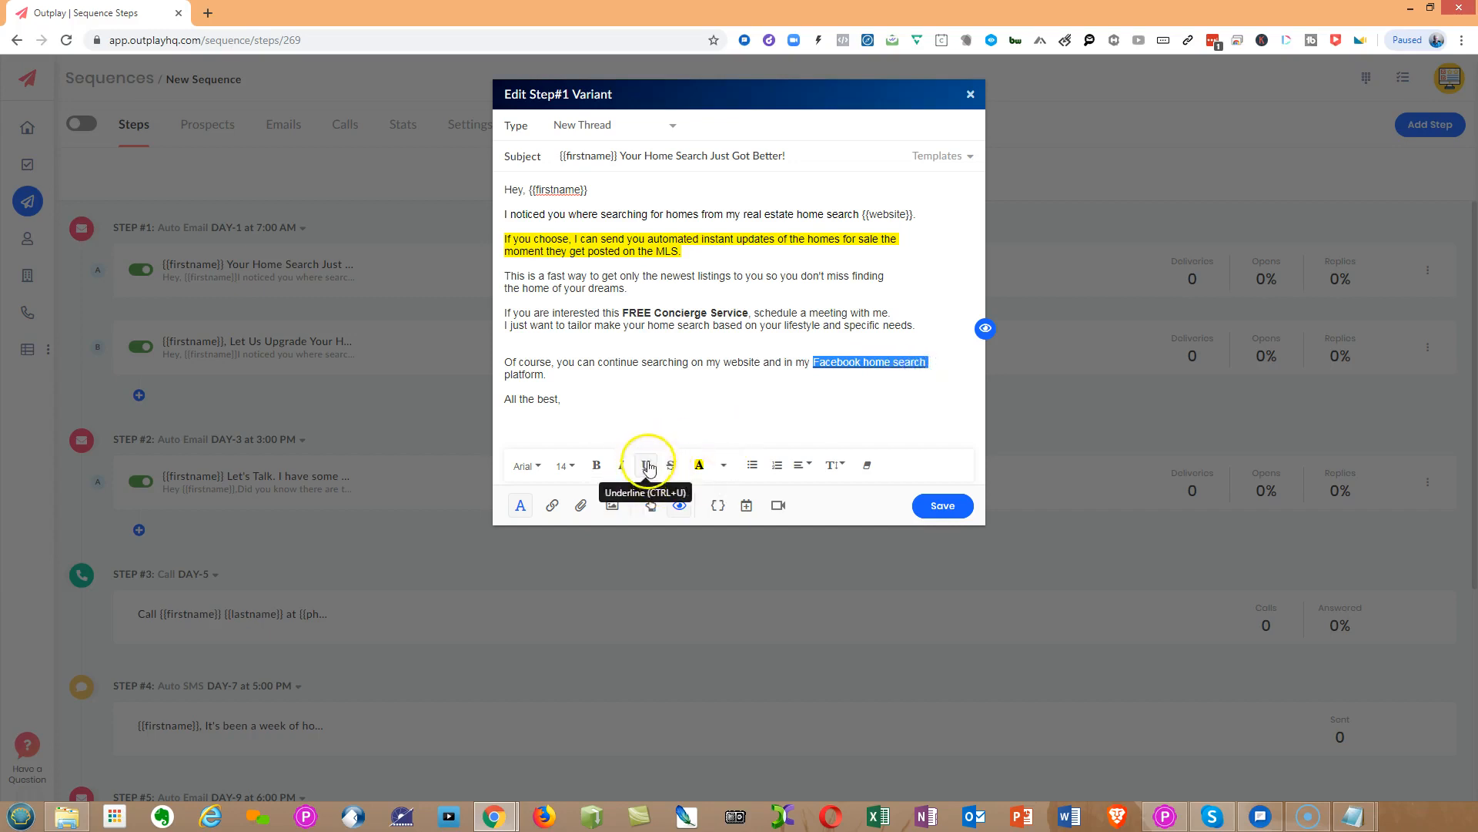
Insert a 15-minute meeting booking link on a new line above "All the best," in the email body
left_click(691, 398)
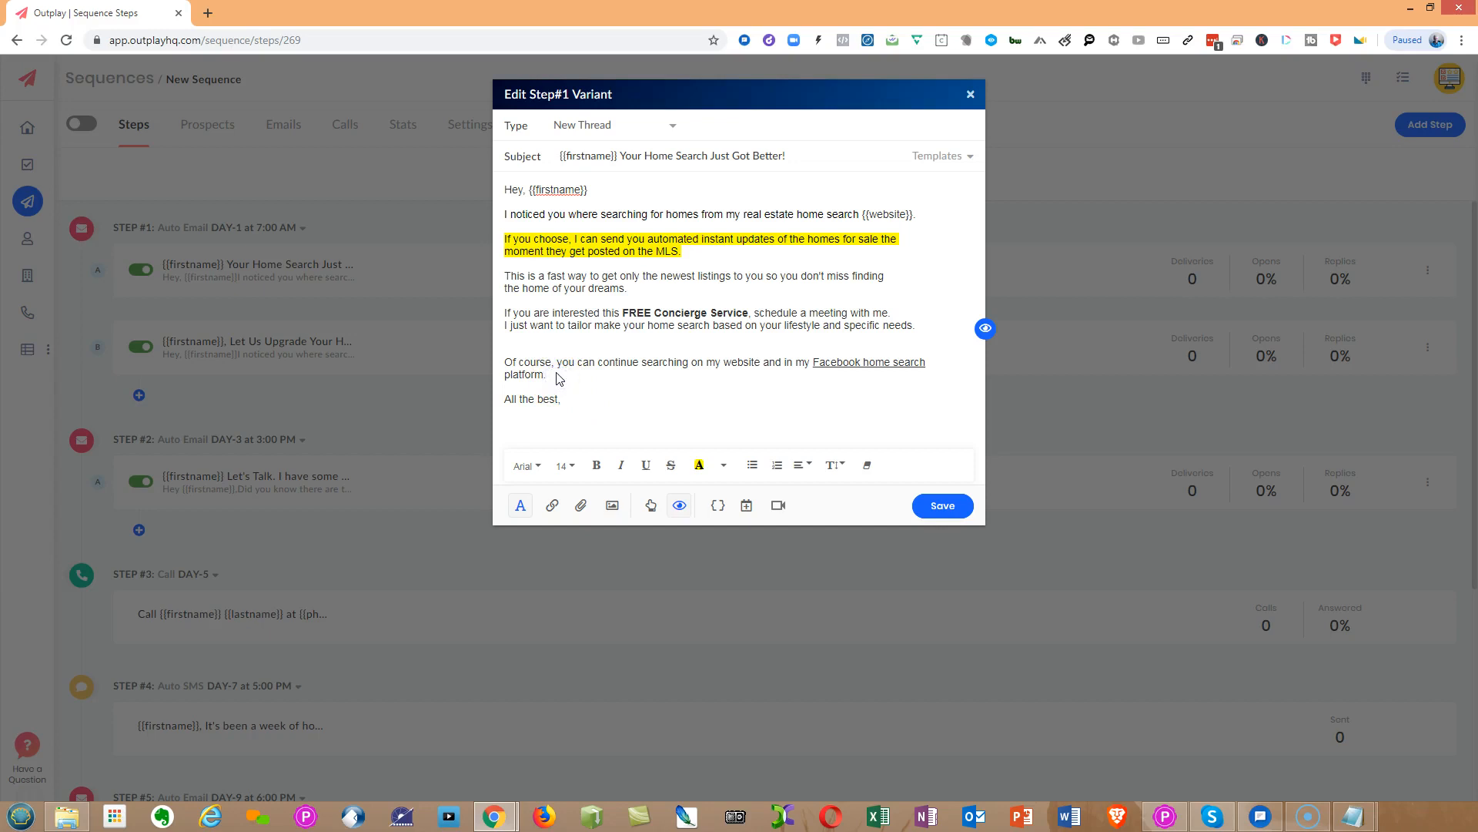
key("Return")
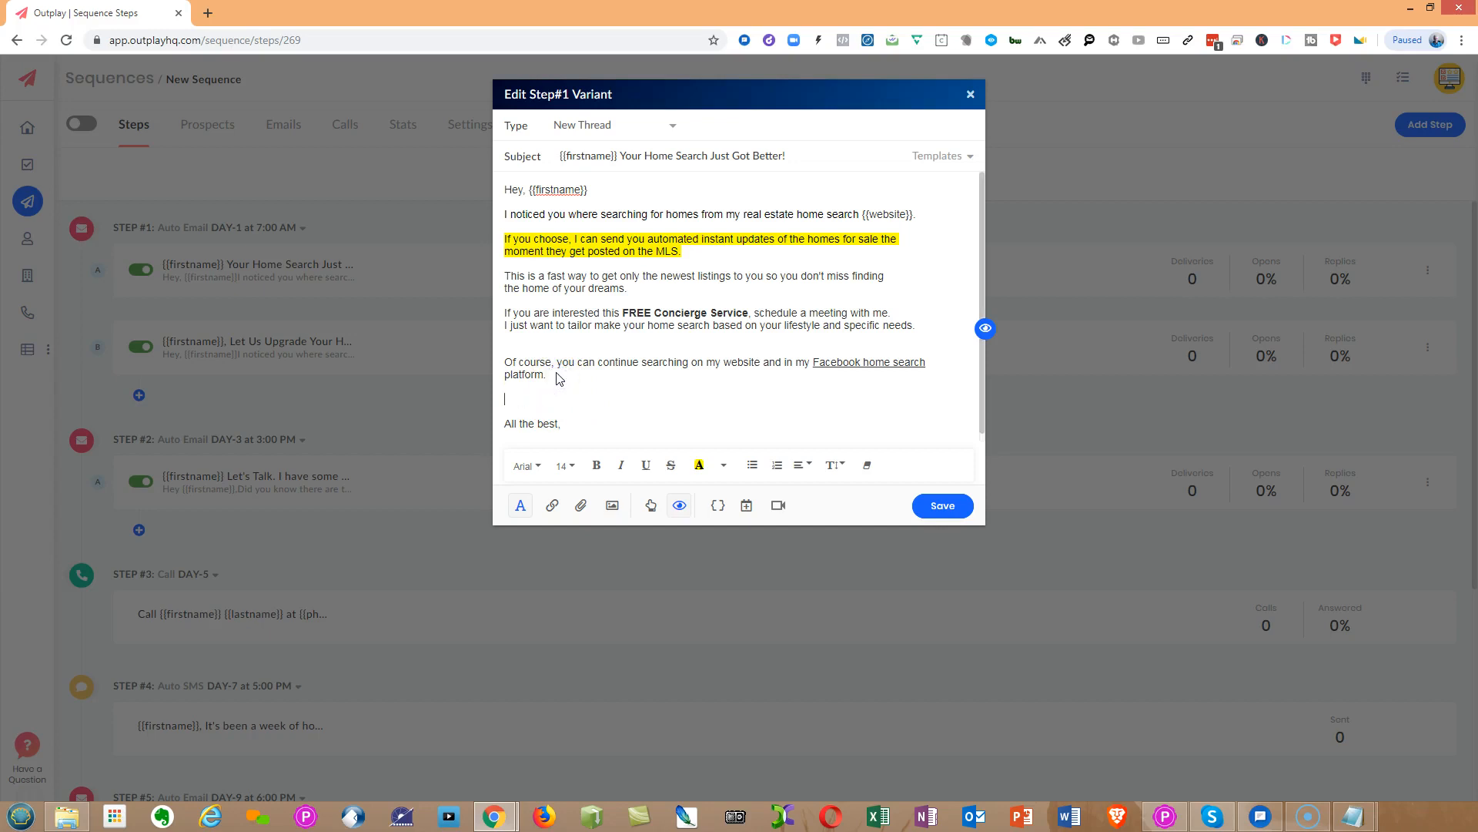
left_click(745, 506)
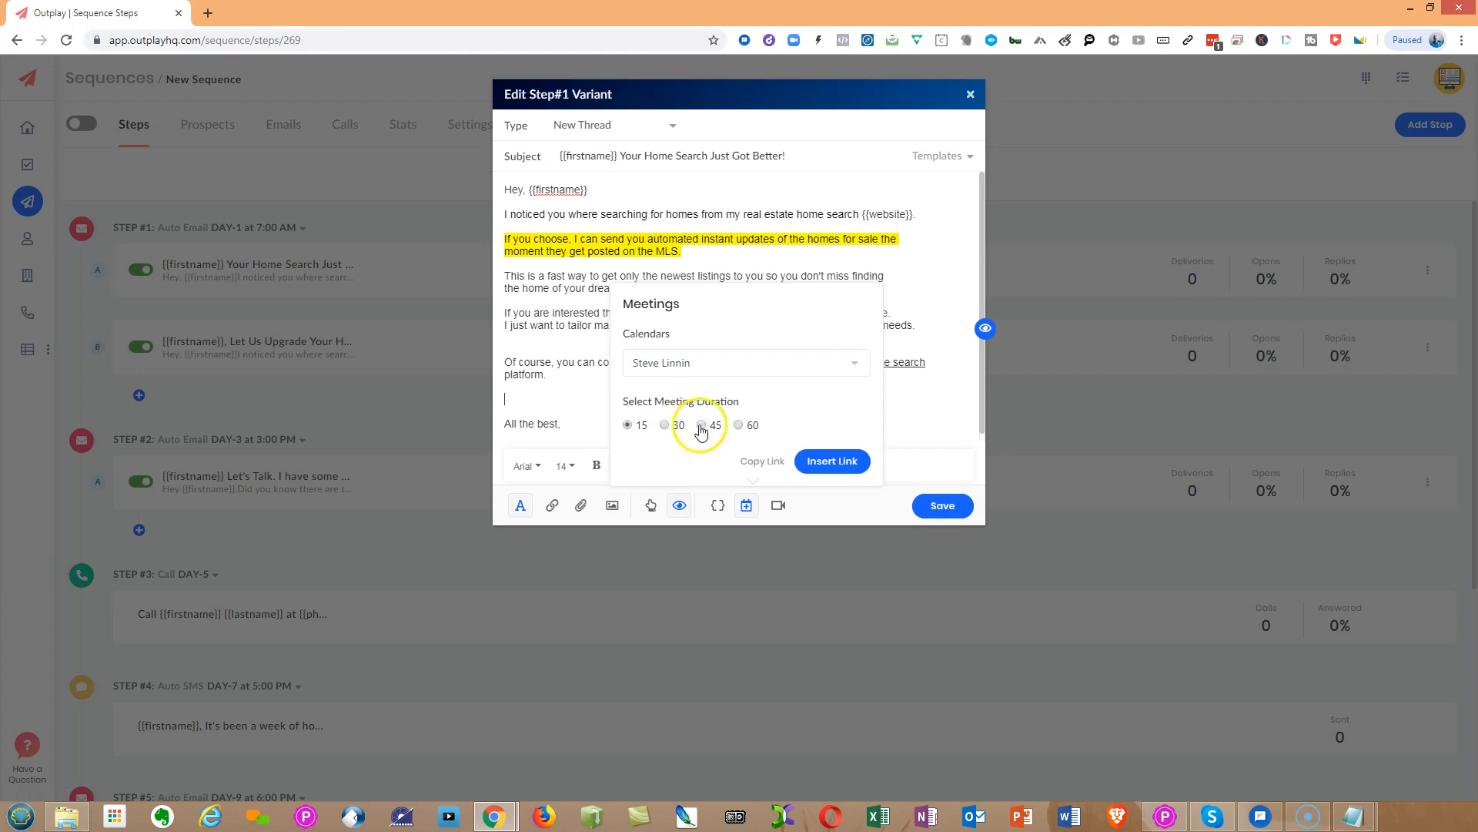
left_click(831, 461)
left_click(667, 425)
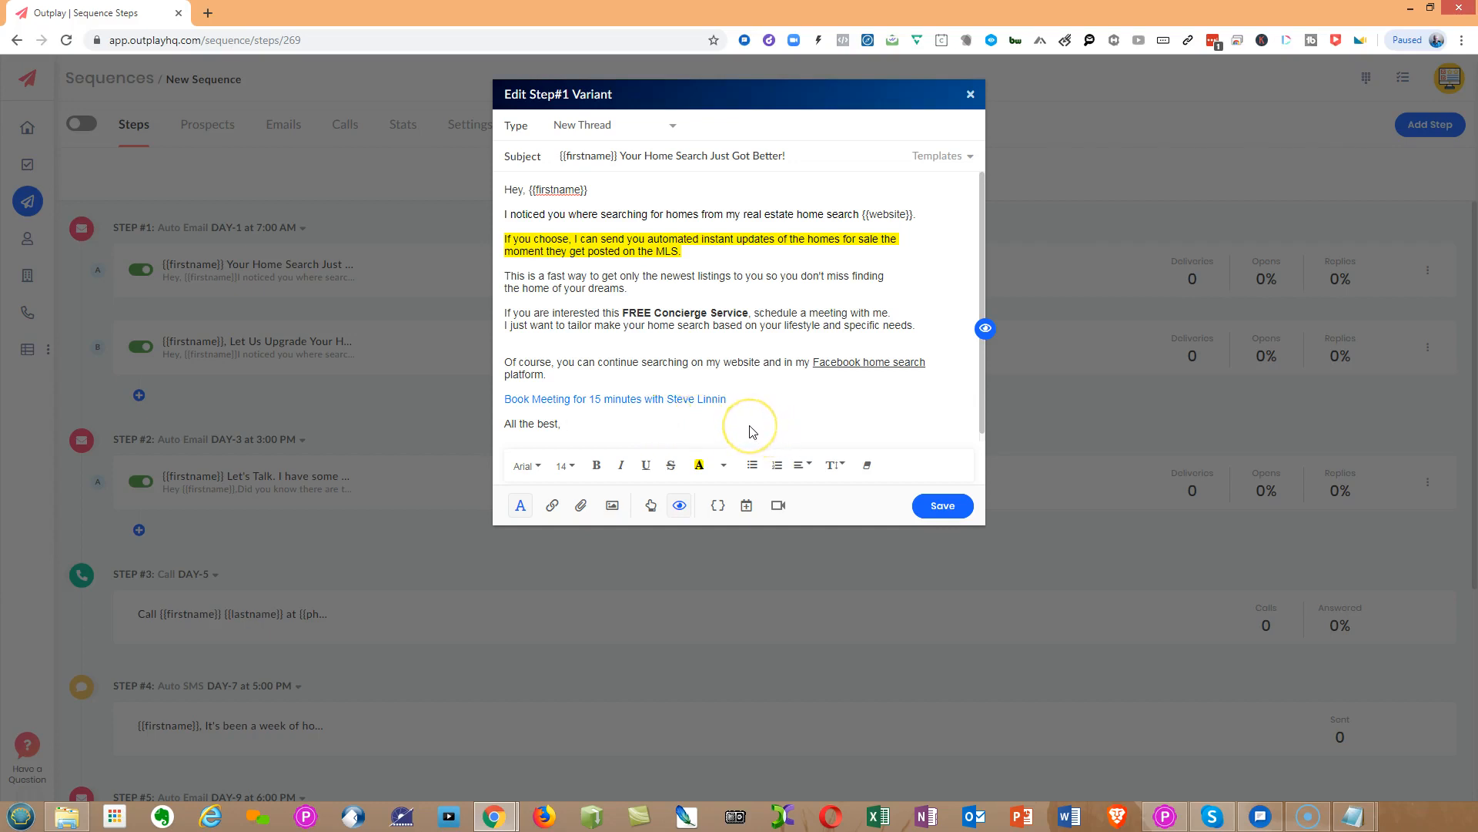
Preview the email down to its signature and unsubscribe line, and save variant A
left_click(984, 329)
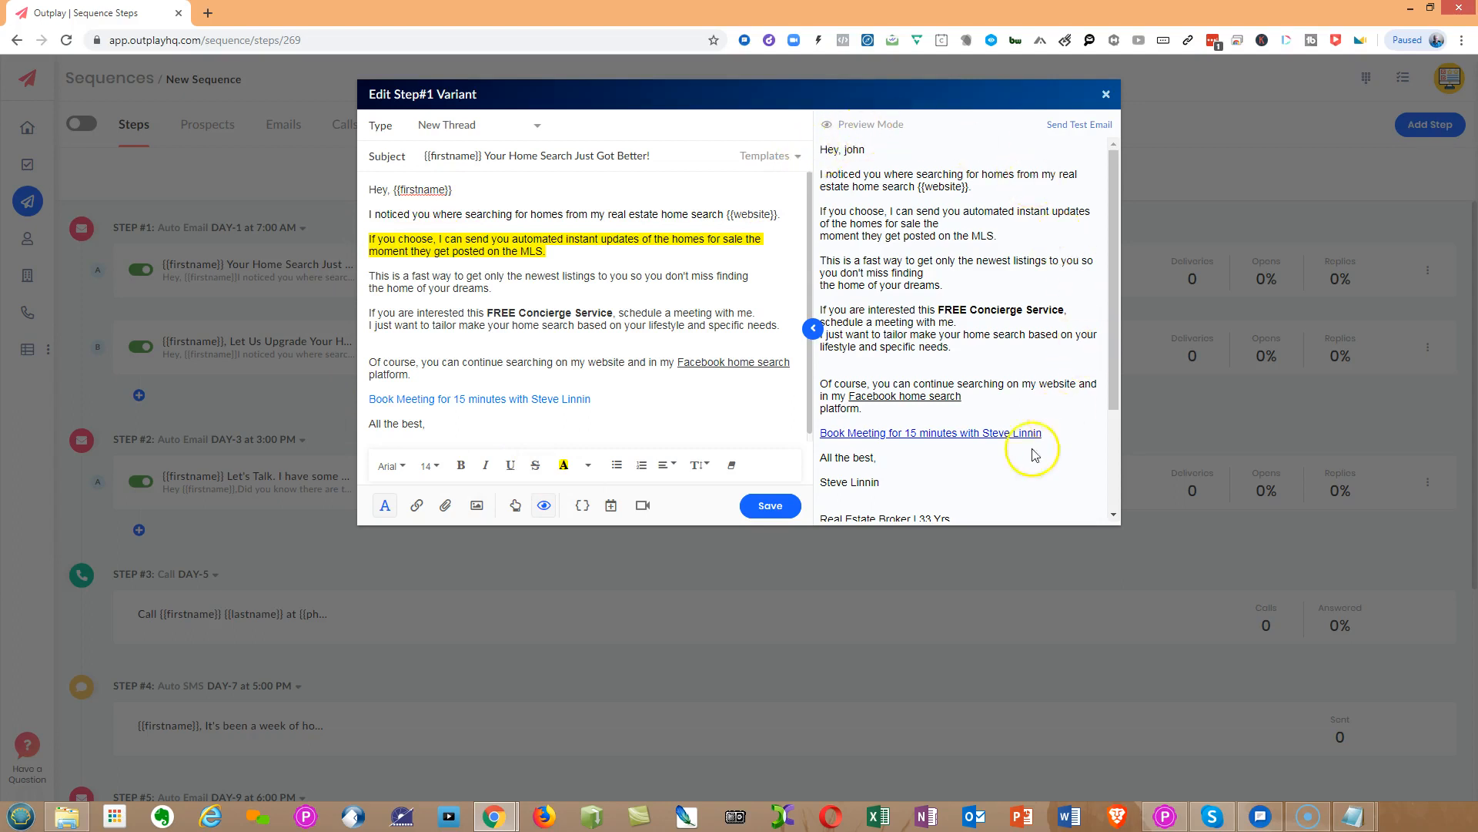
left_click_drag(1113, 321, 1114, 449)
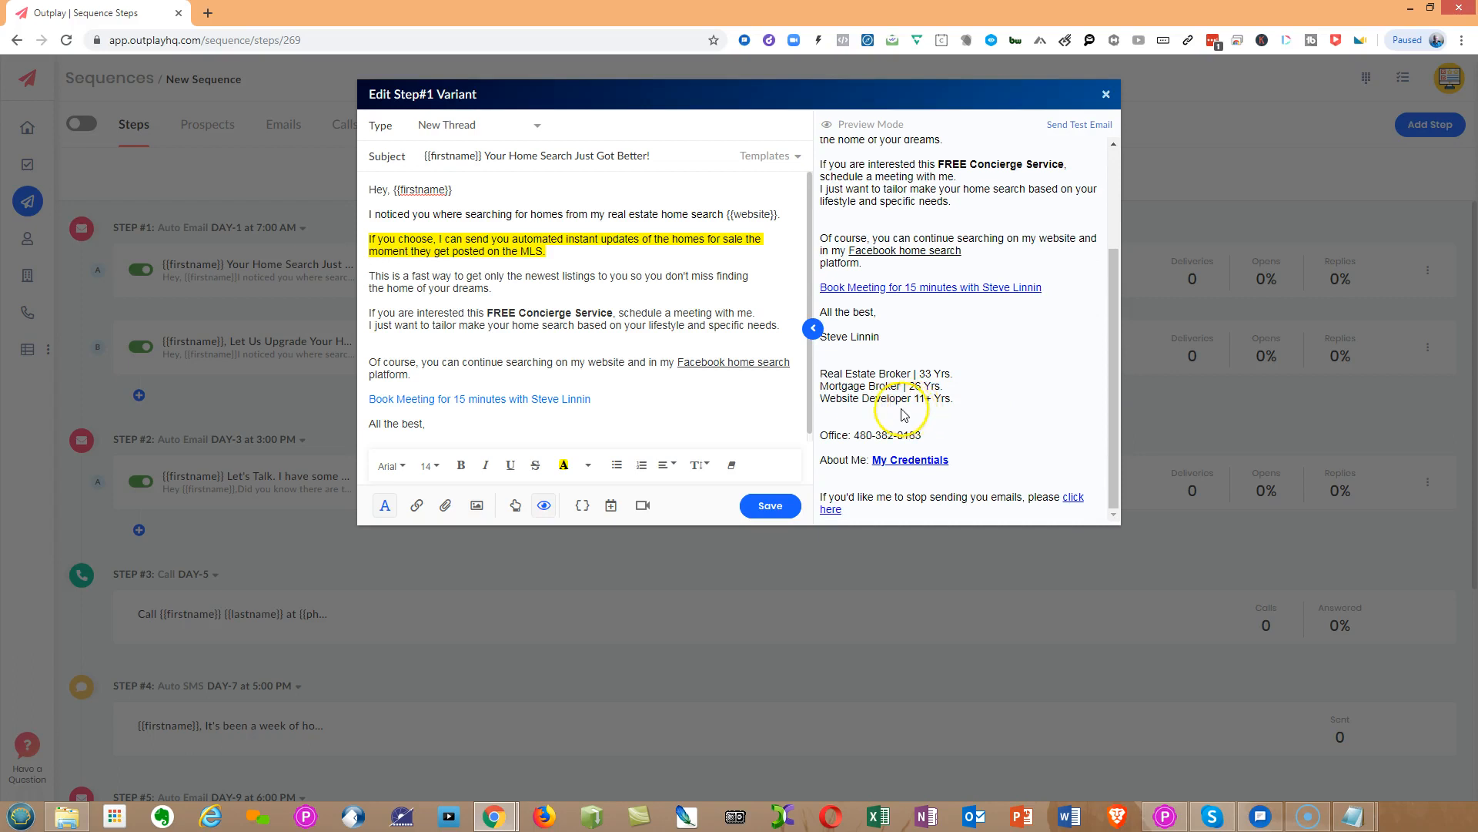
mouse_move(822, 339)
left_mouse_down()
mouse_move(870, 454)
mouse_move(931, 477)
left_mouse_up()
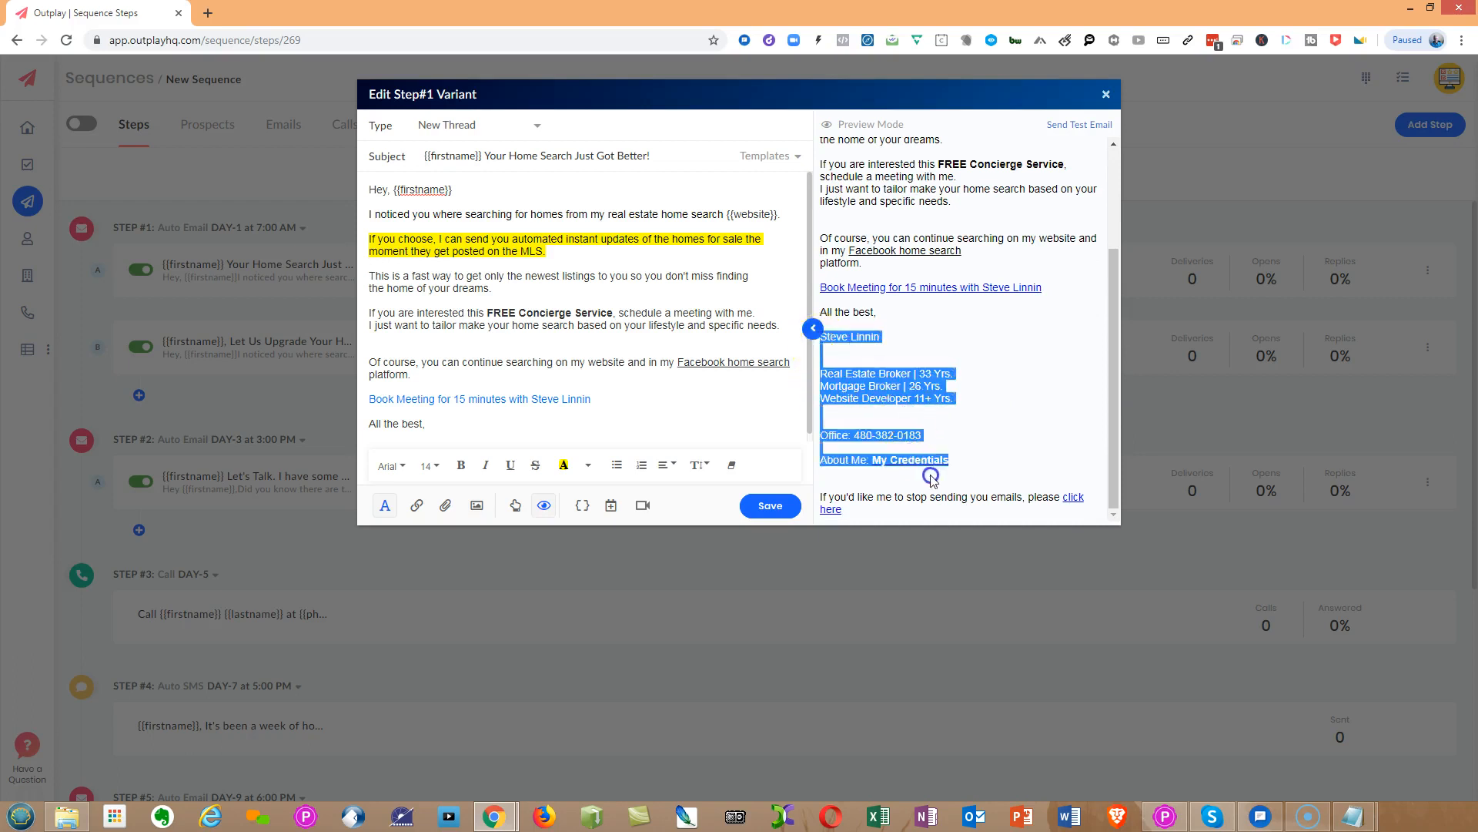
left_click(971, 437)
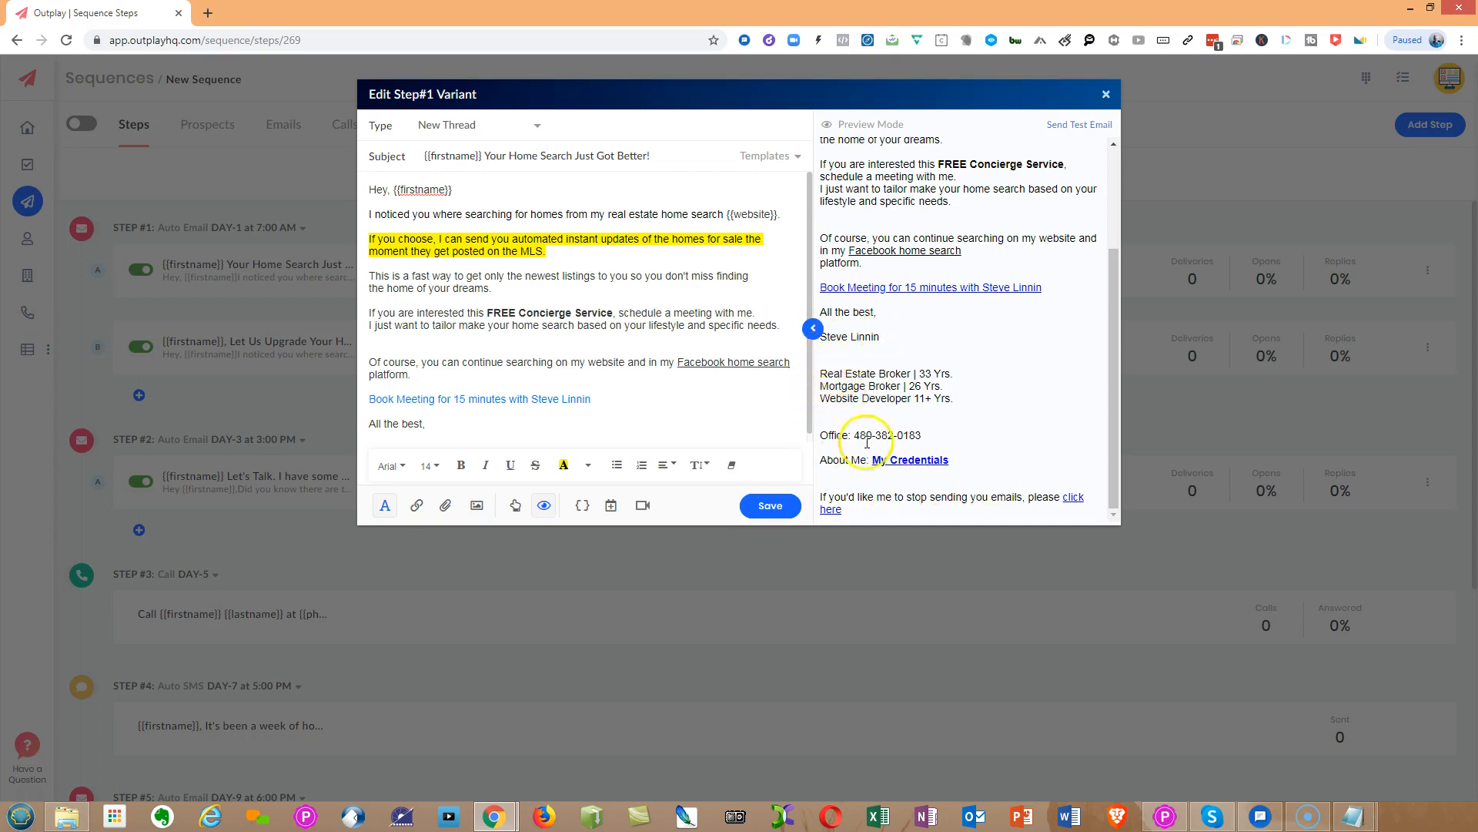
left_click(980, 337)
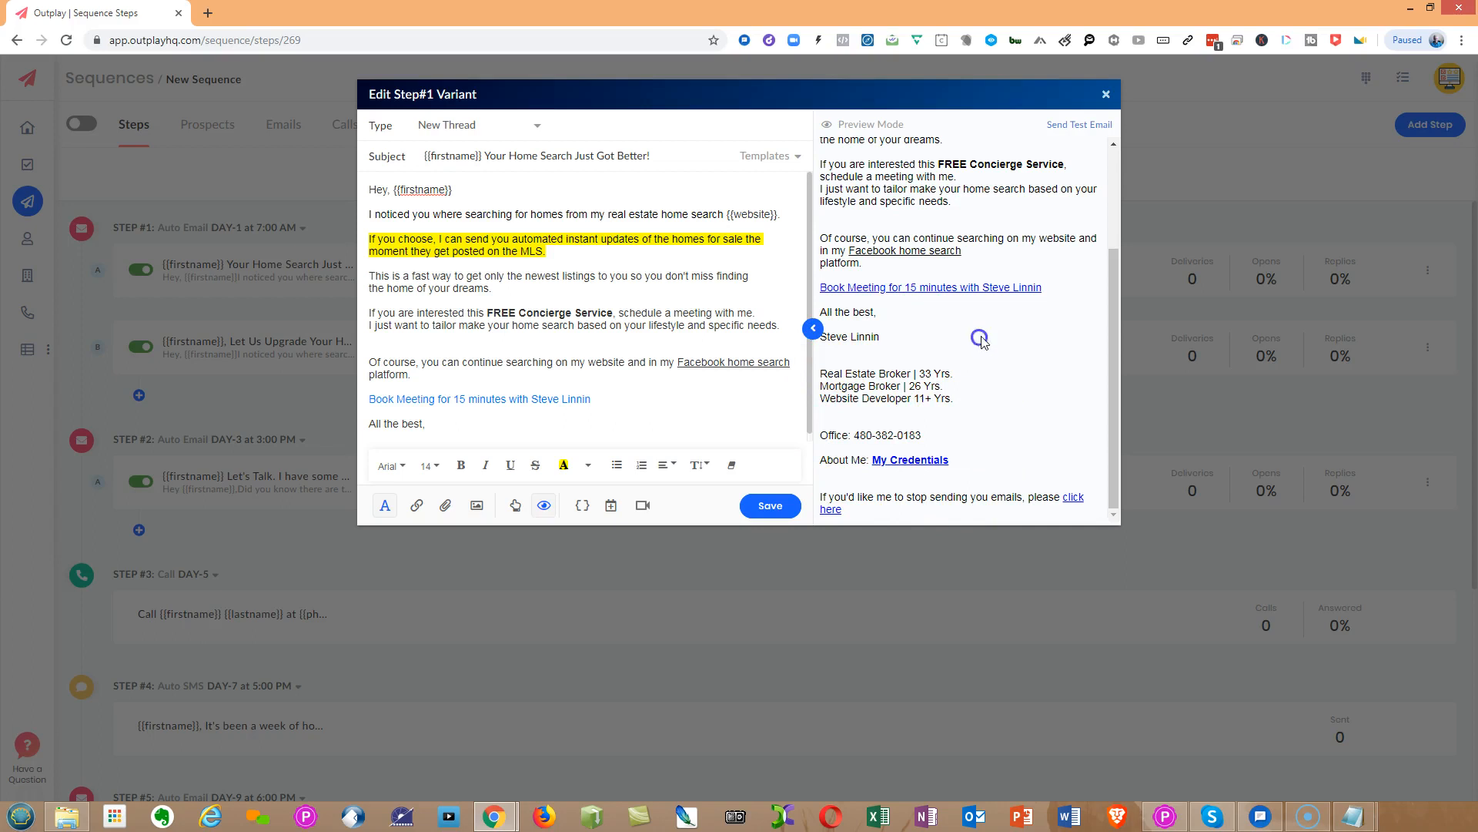
left_click(767, 506)
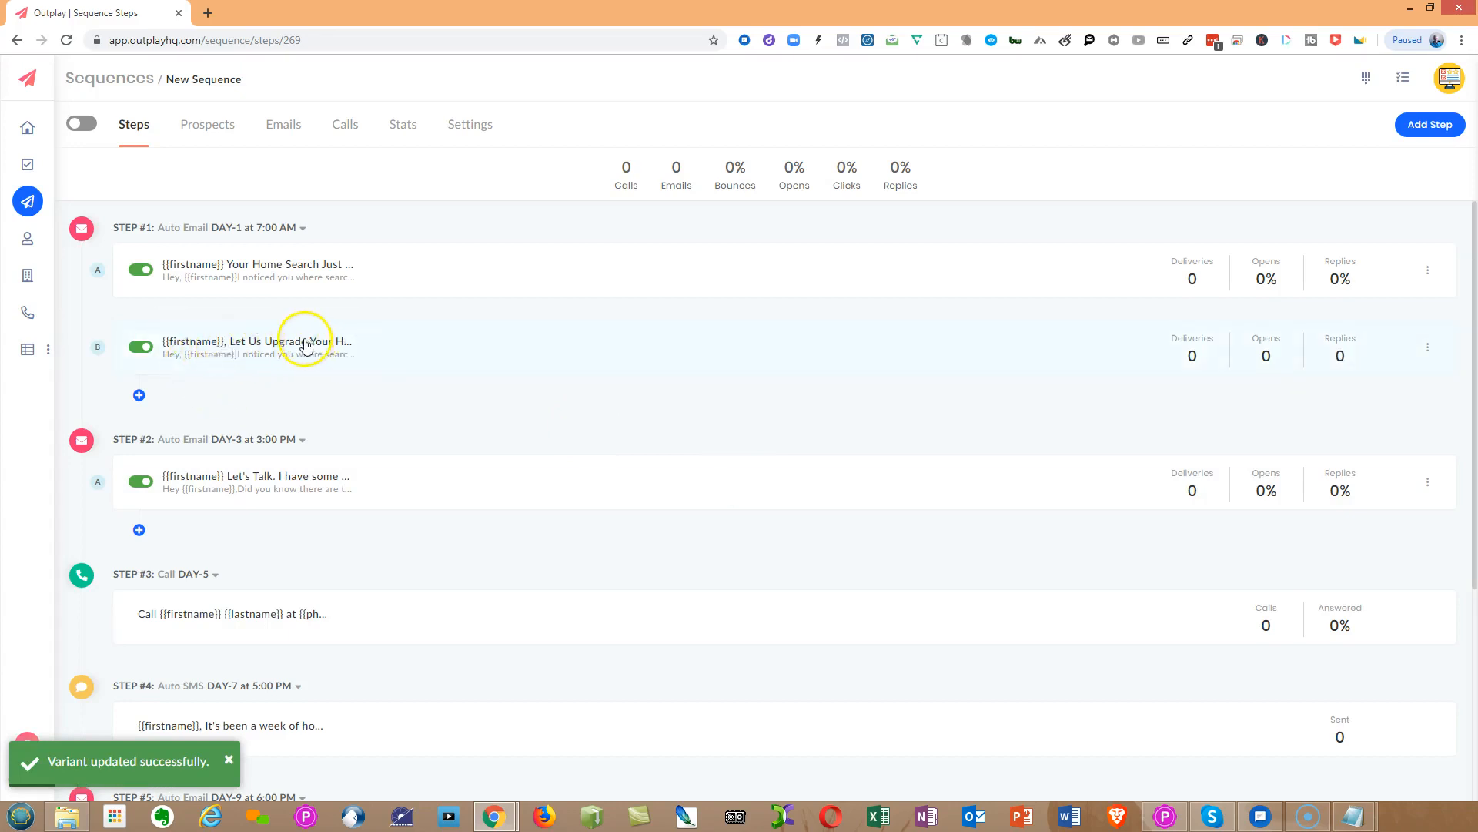
Review variant B of the step 1 email with its preview, save it, and return to the sequences list
left_click(361, 343)
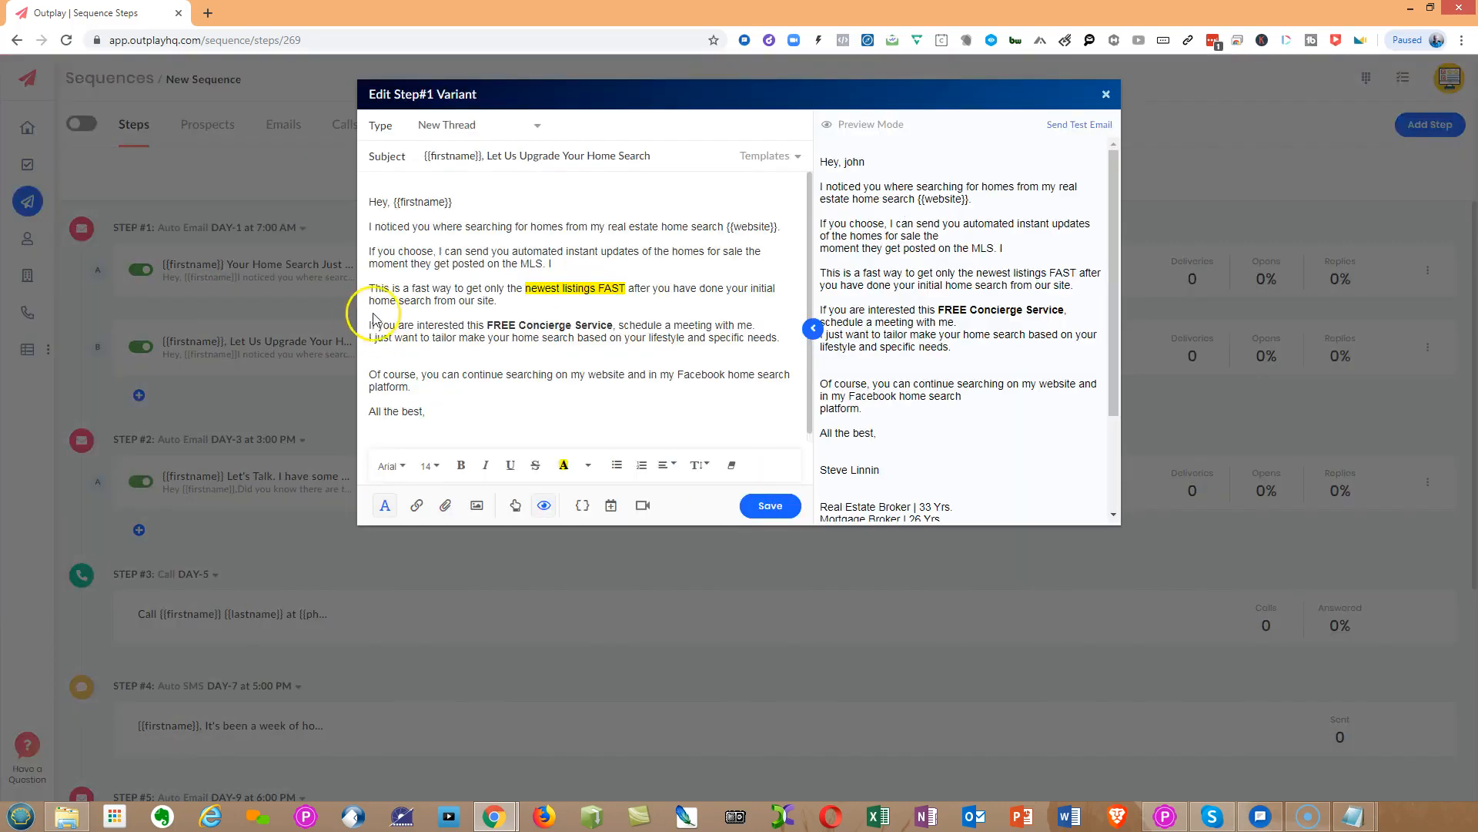
left_click(1105, 94)
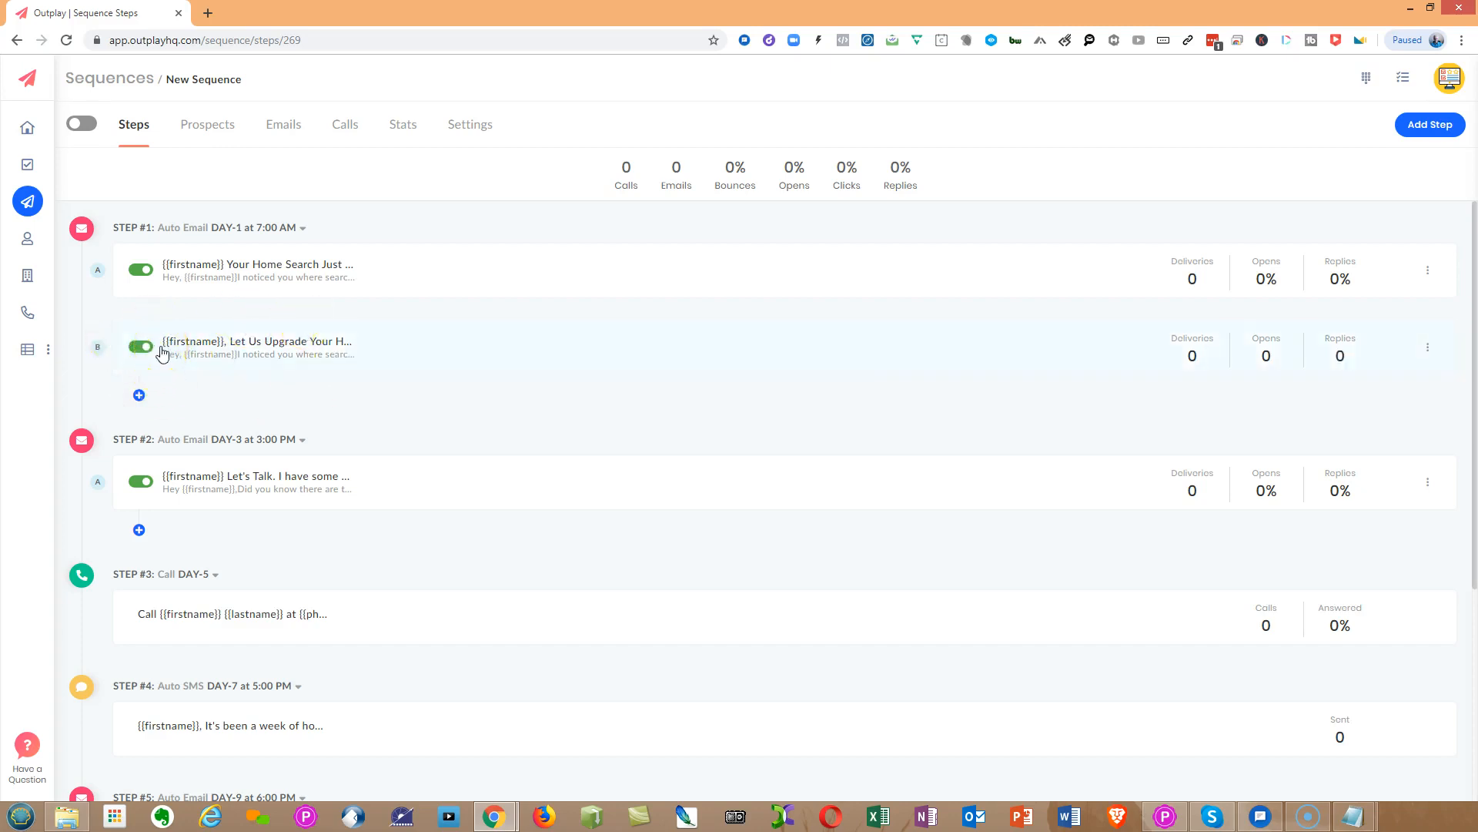
left_click(377, 348)
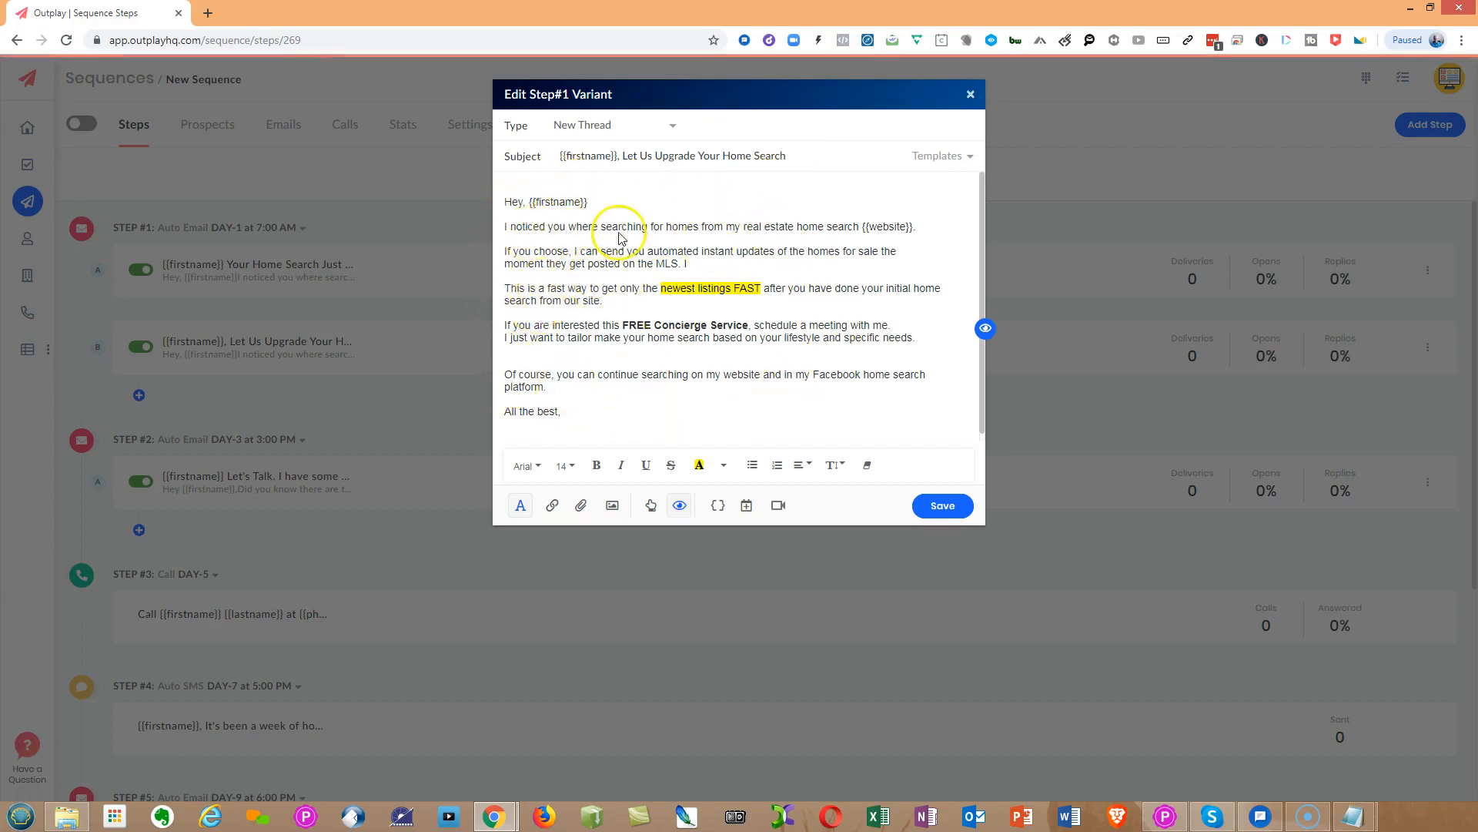
left_click(984, 329)
left_click(772, 506)
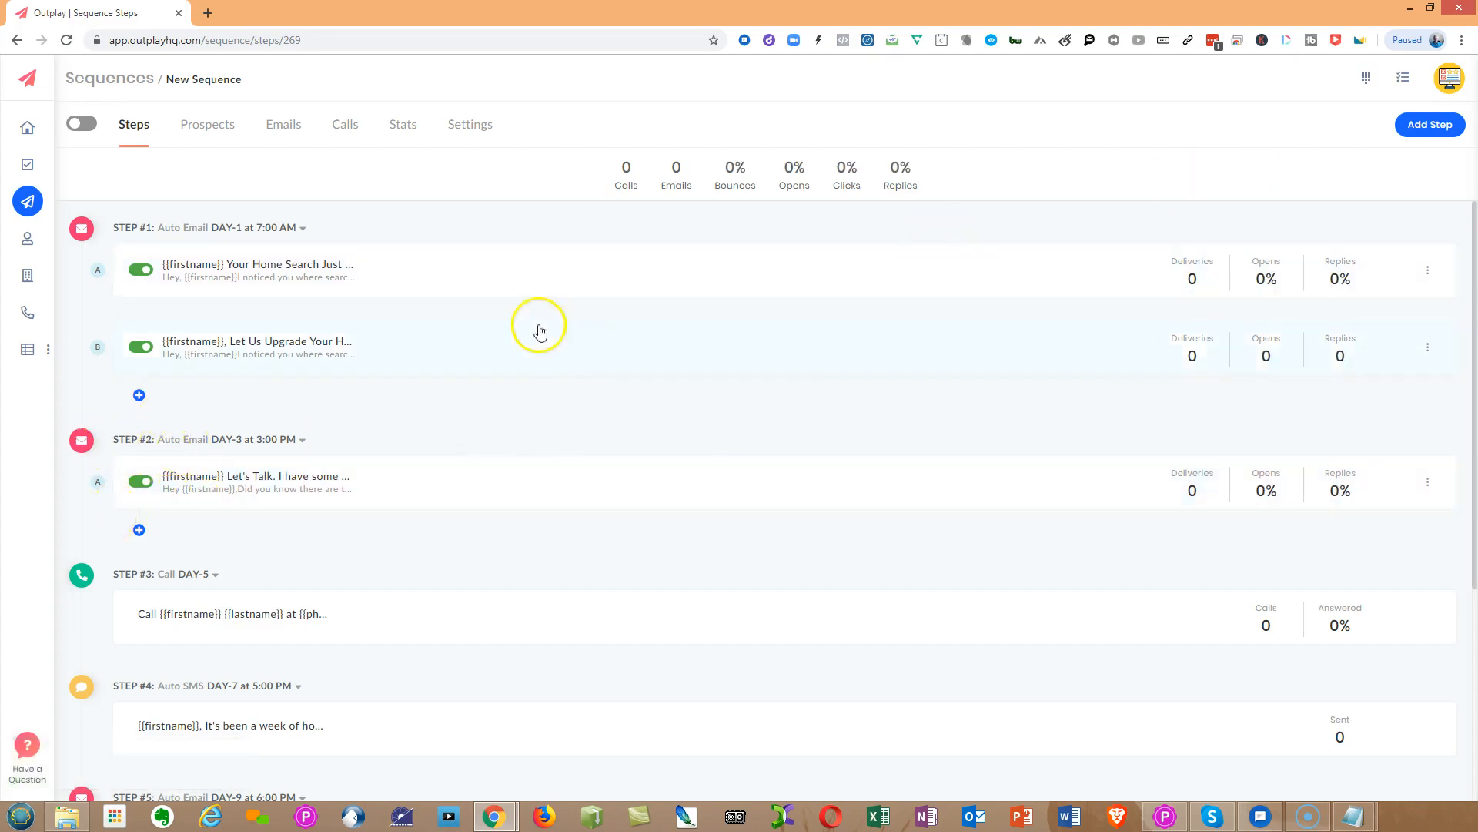
left_click(25, 204)
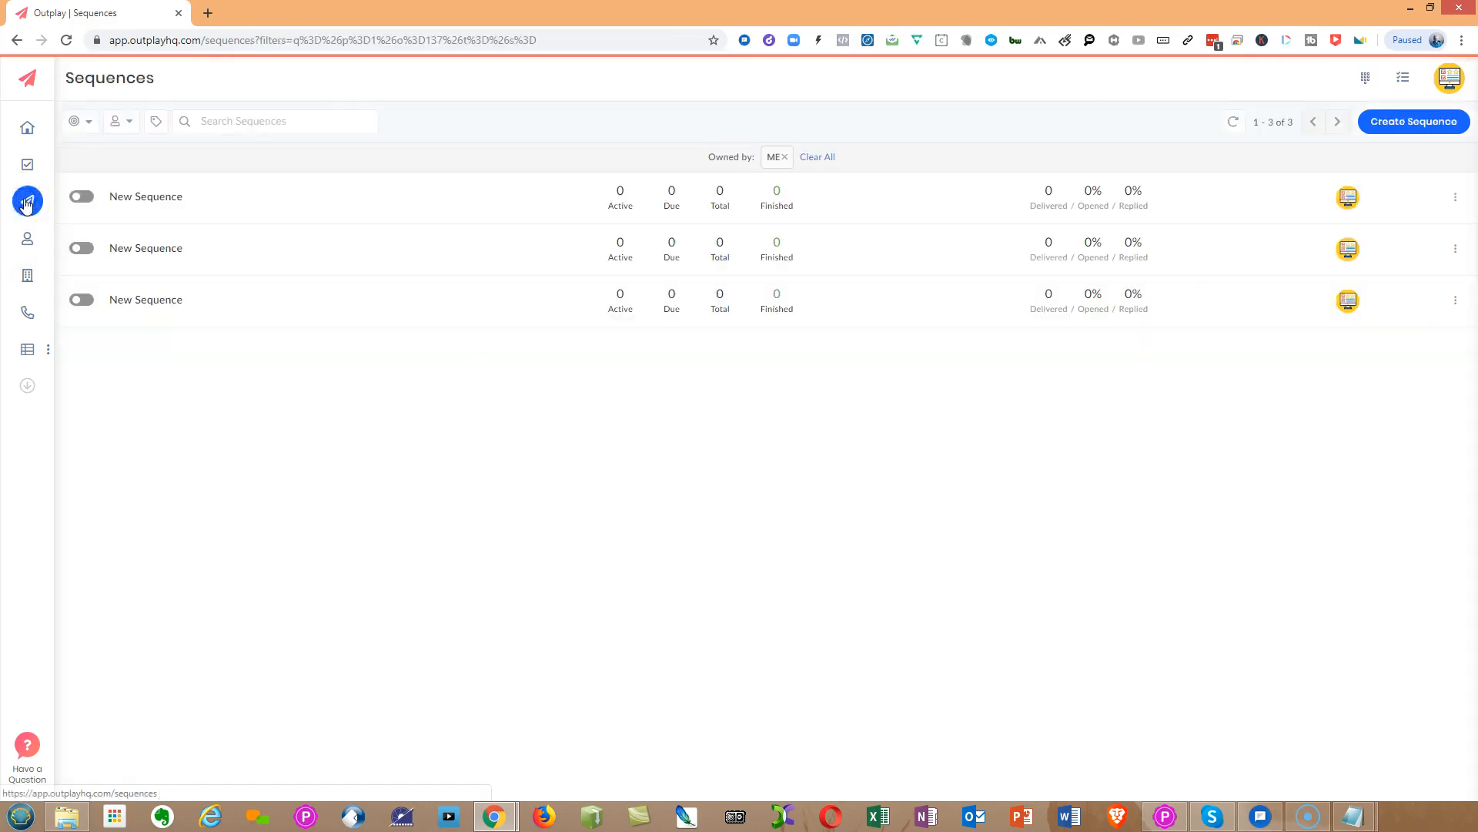
Open the first sequence in the list and examine the types and scheduled days of its steps, from step 1 to step 7
left_click(149, 198)
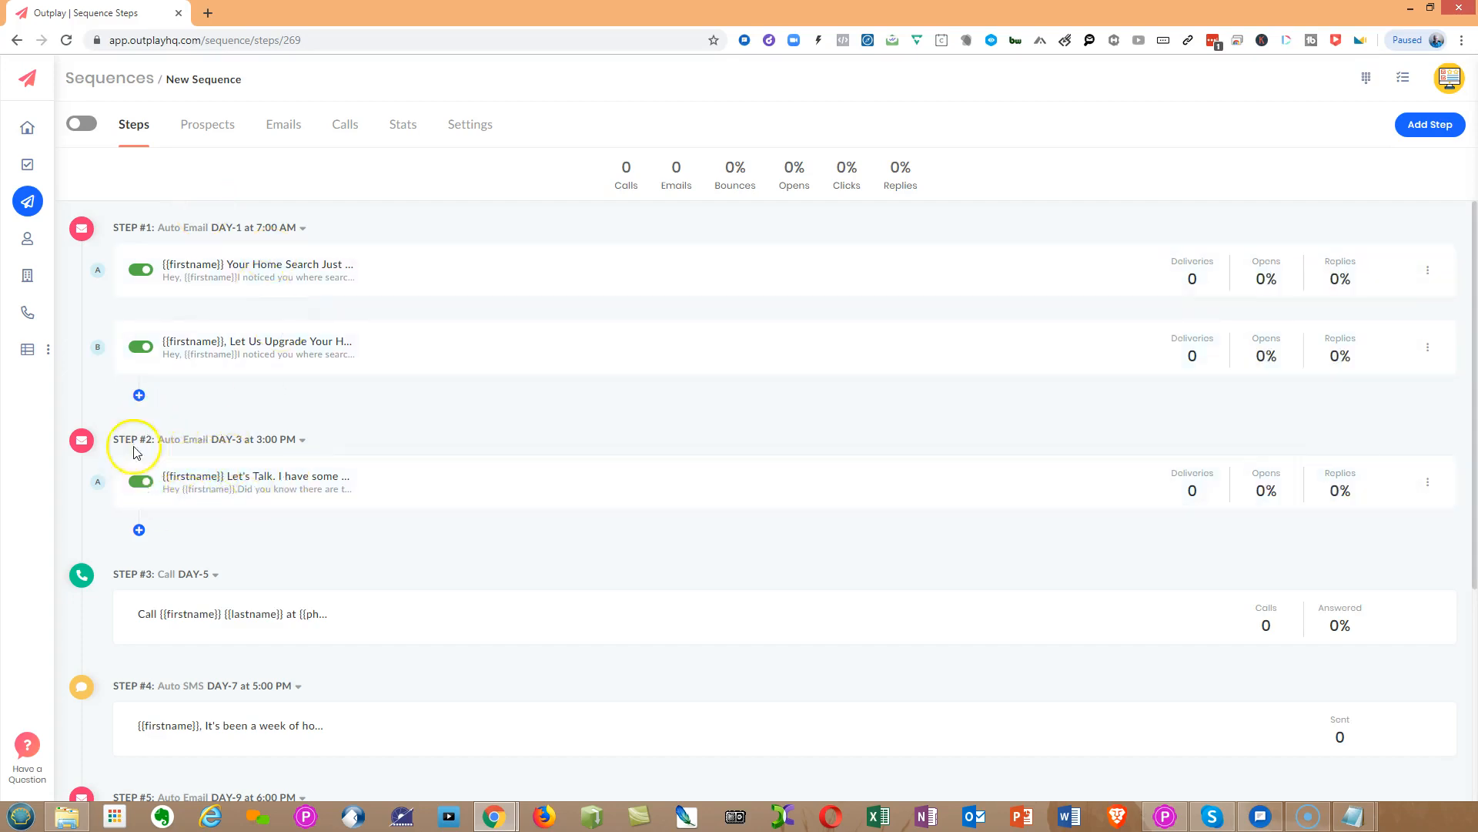
scroll(555, 539, "down", 4)
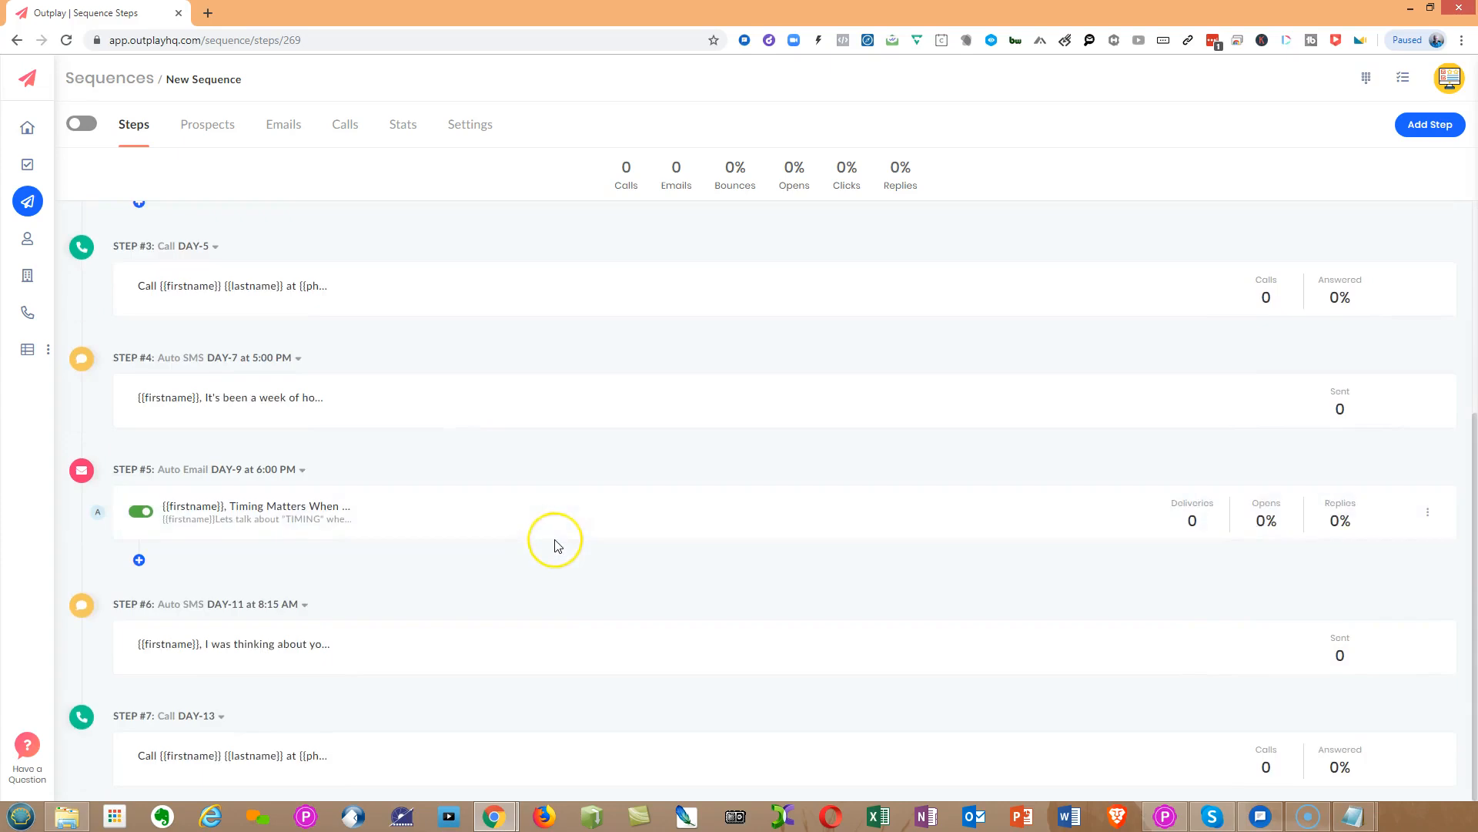
scroll(557, 545, "up", 4)
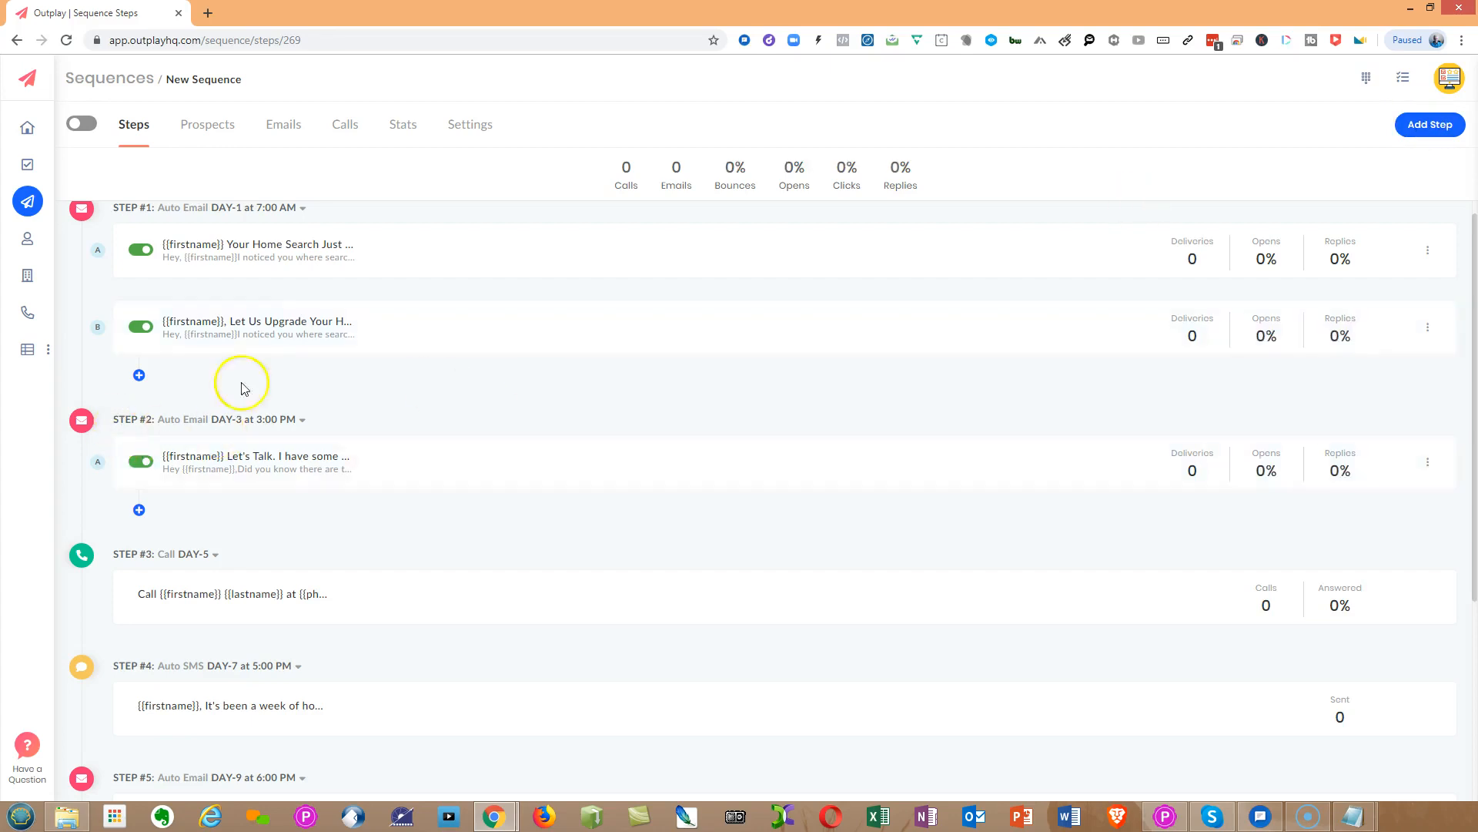
scroll(755, 356, "down", 4)
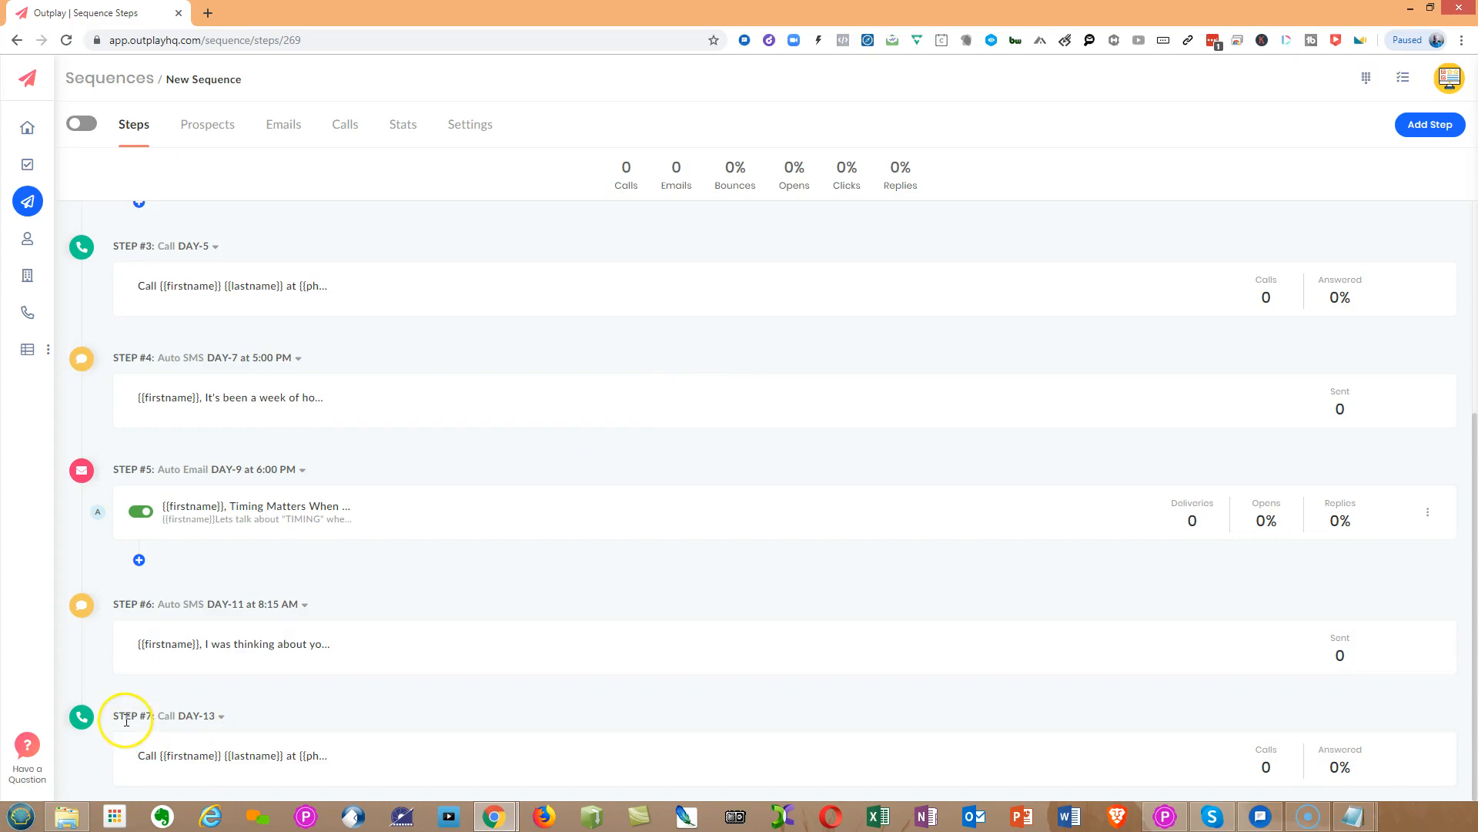
left_click_drag(216, 716, 197, 716)
left_click(1428, 131)
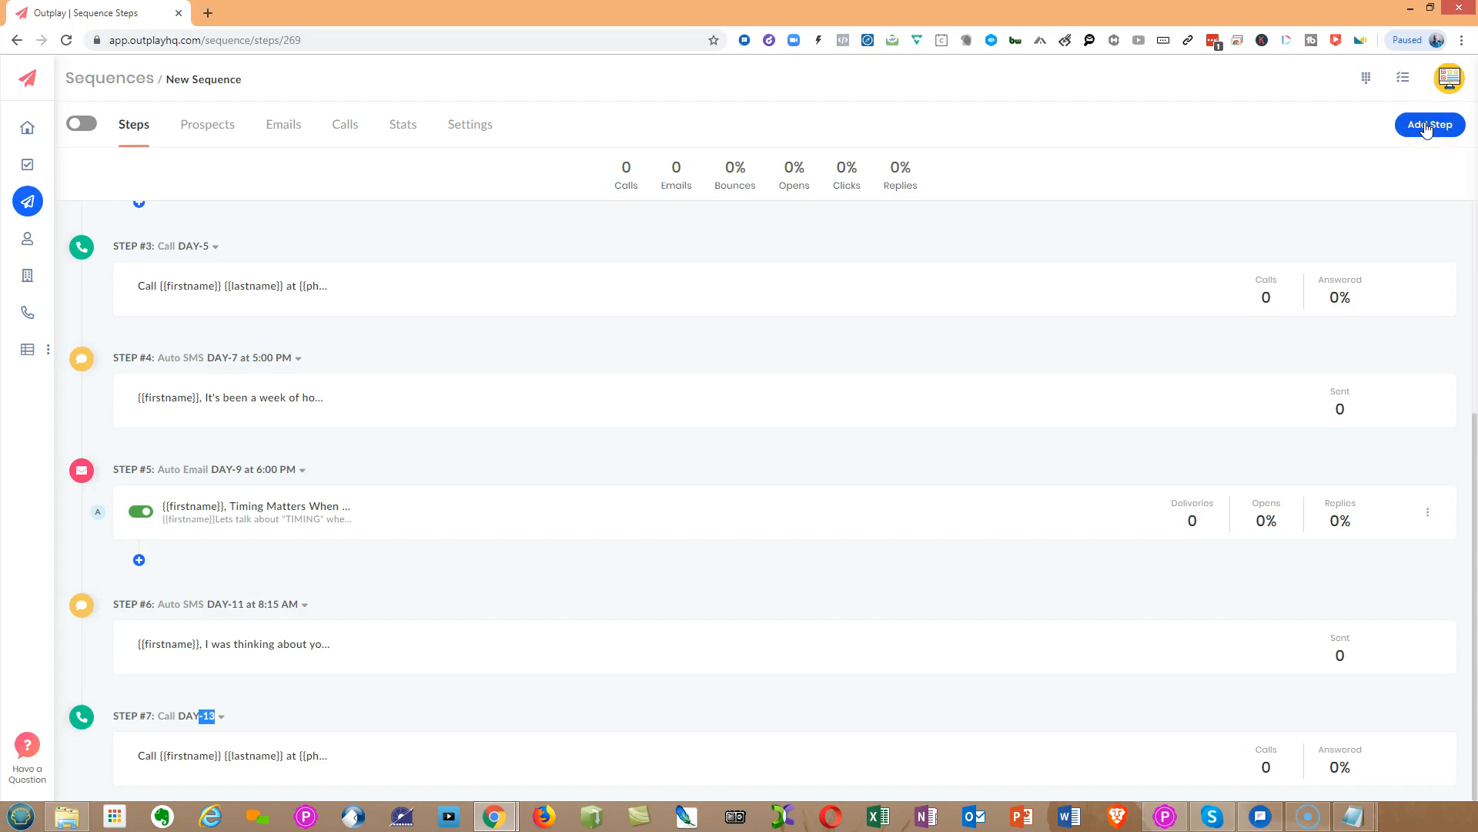
scroll(488, 406, "up", 4)
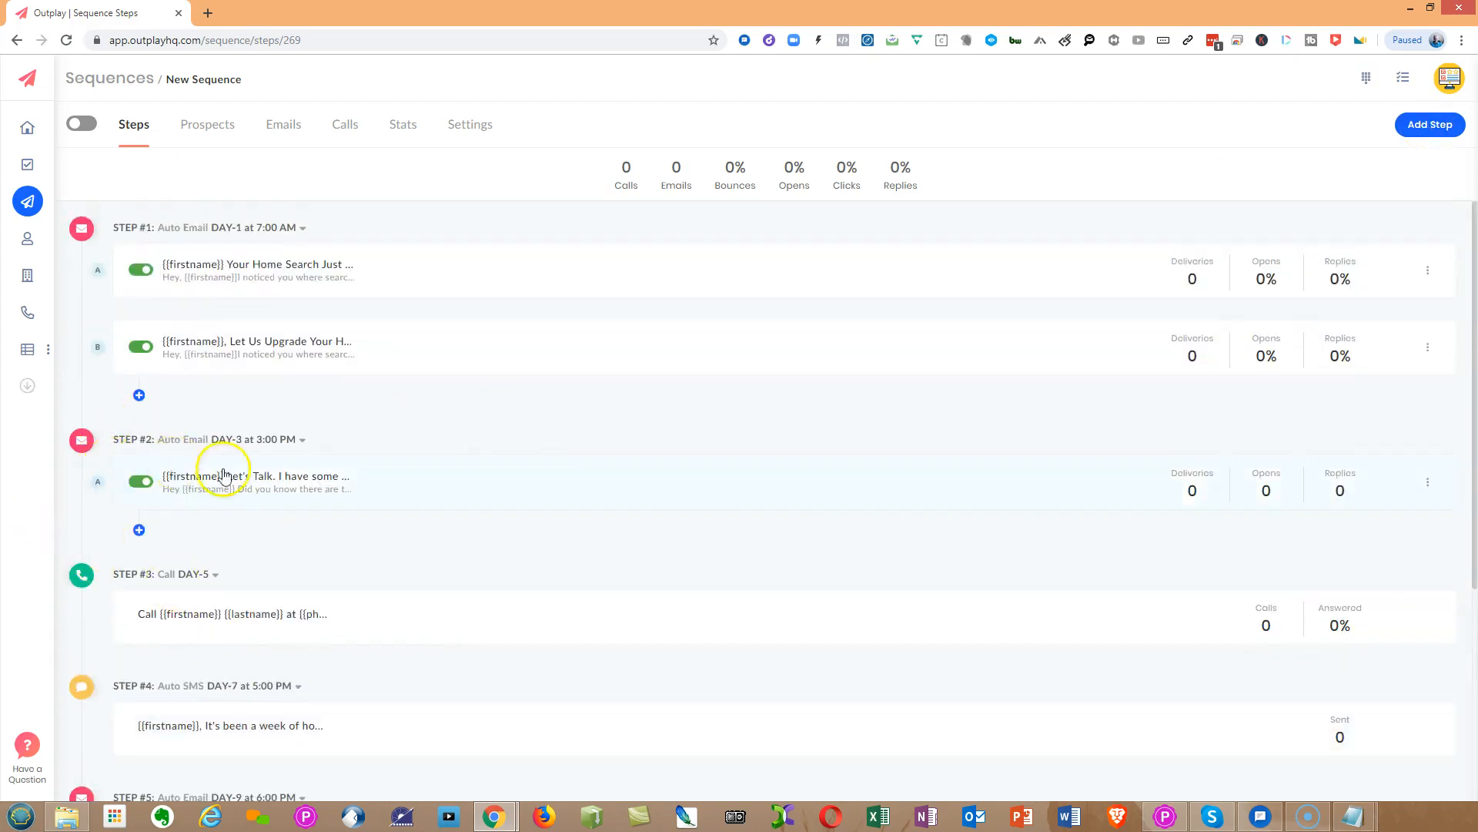
Review the step 2 email and its preview down to the signature and unsubscribe line, and save the variant
left_click(371, 479)
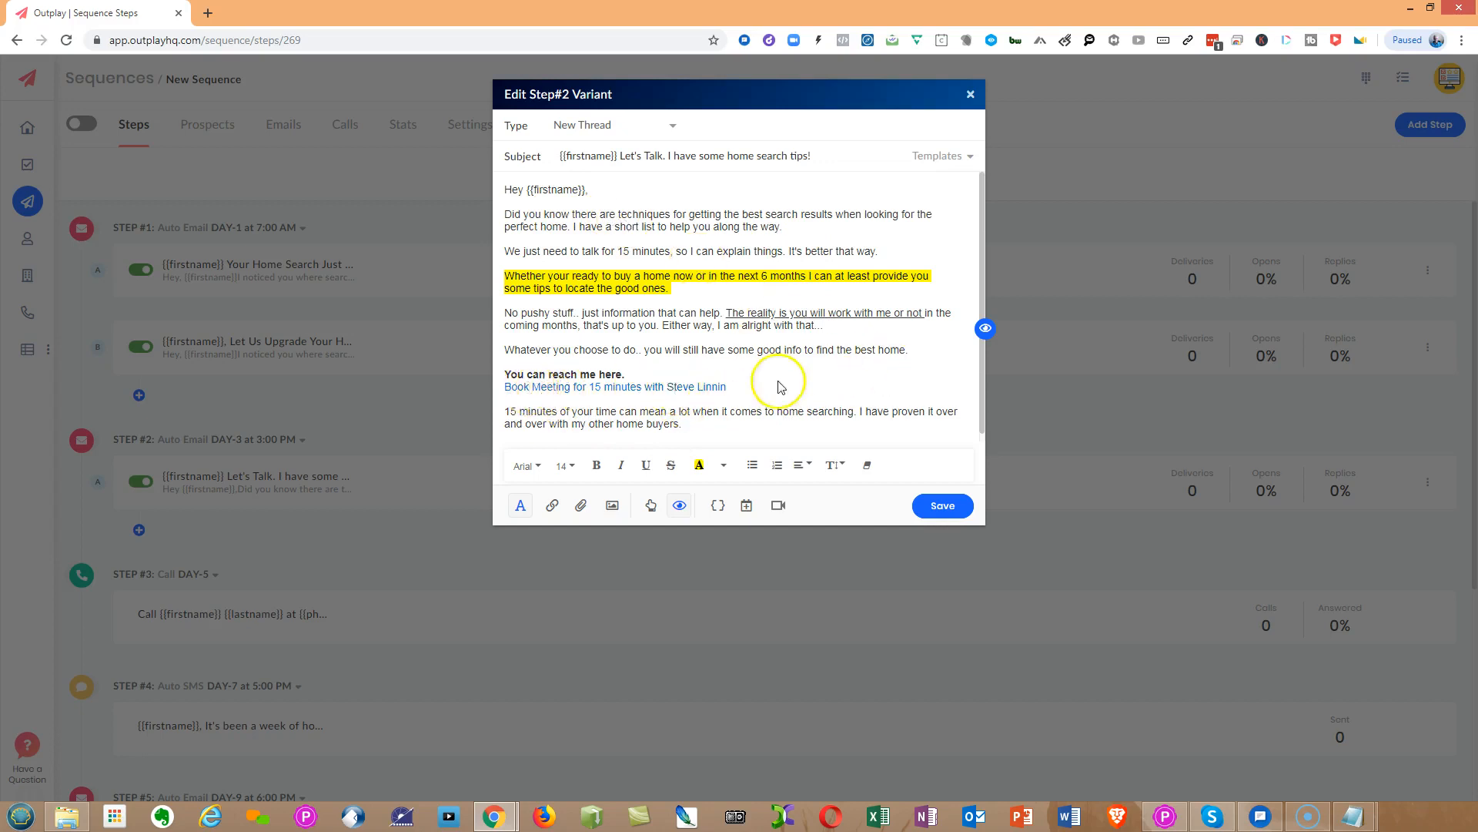
scroll(983, 411, "down", 1)
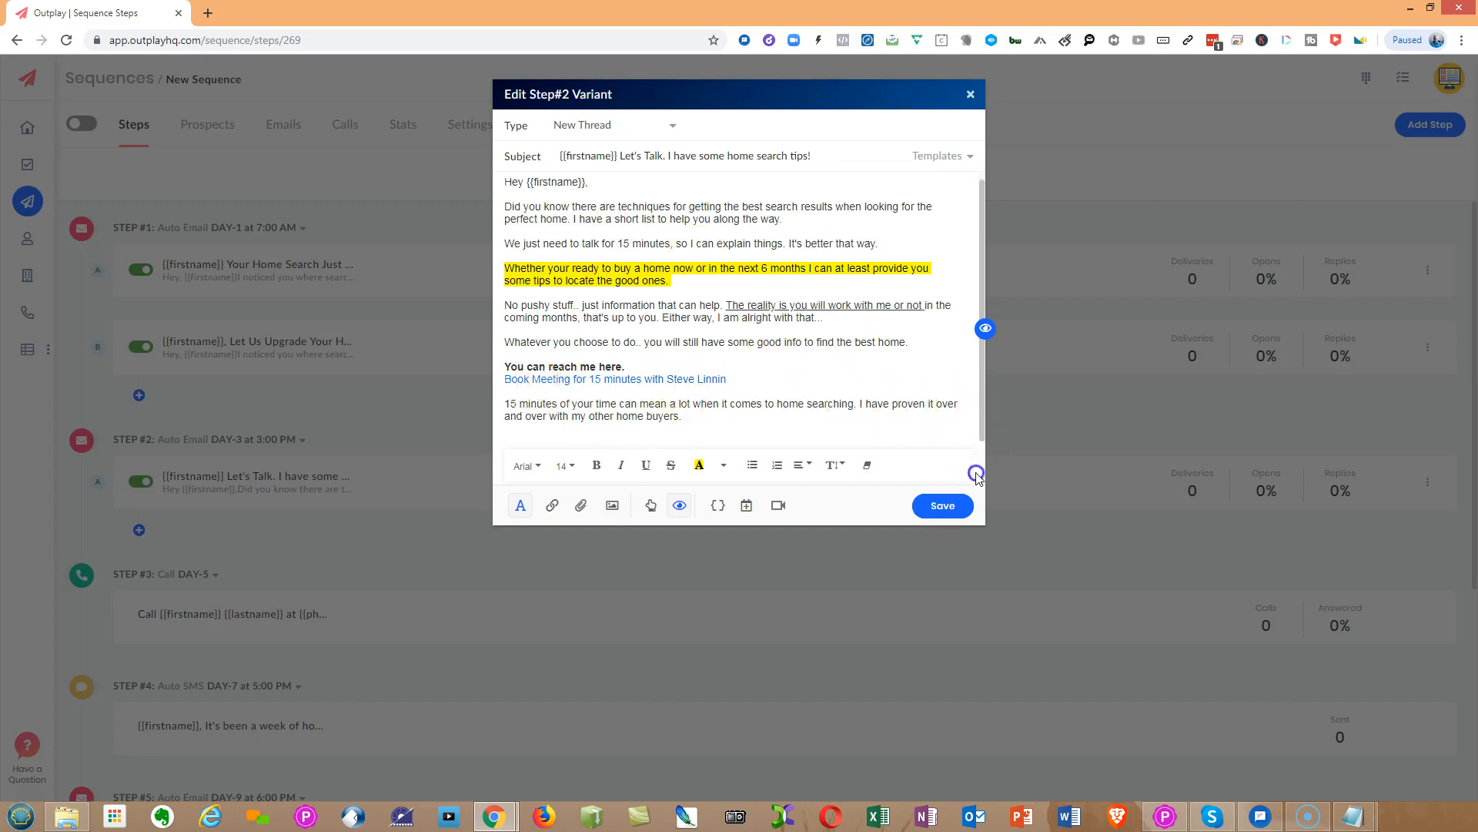
left_click(986, 329)
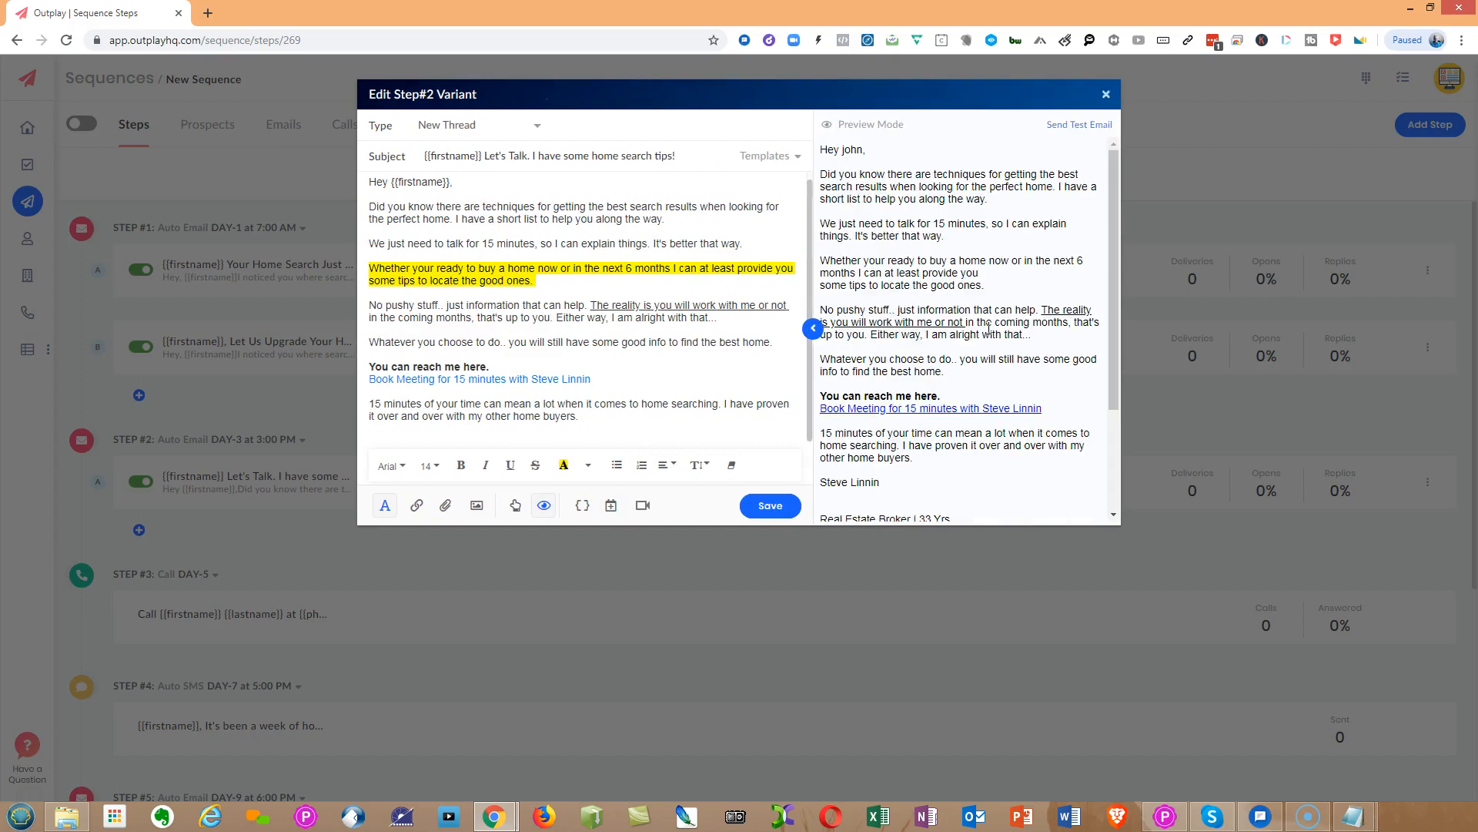
scroll(1109, 373, "down", 3)
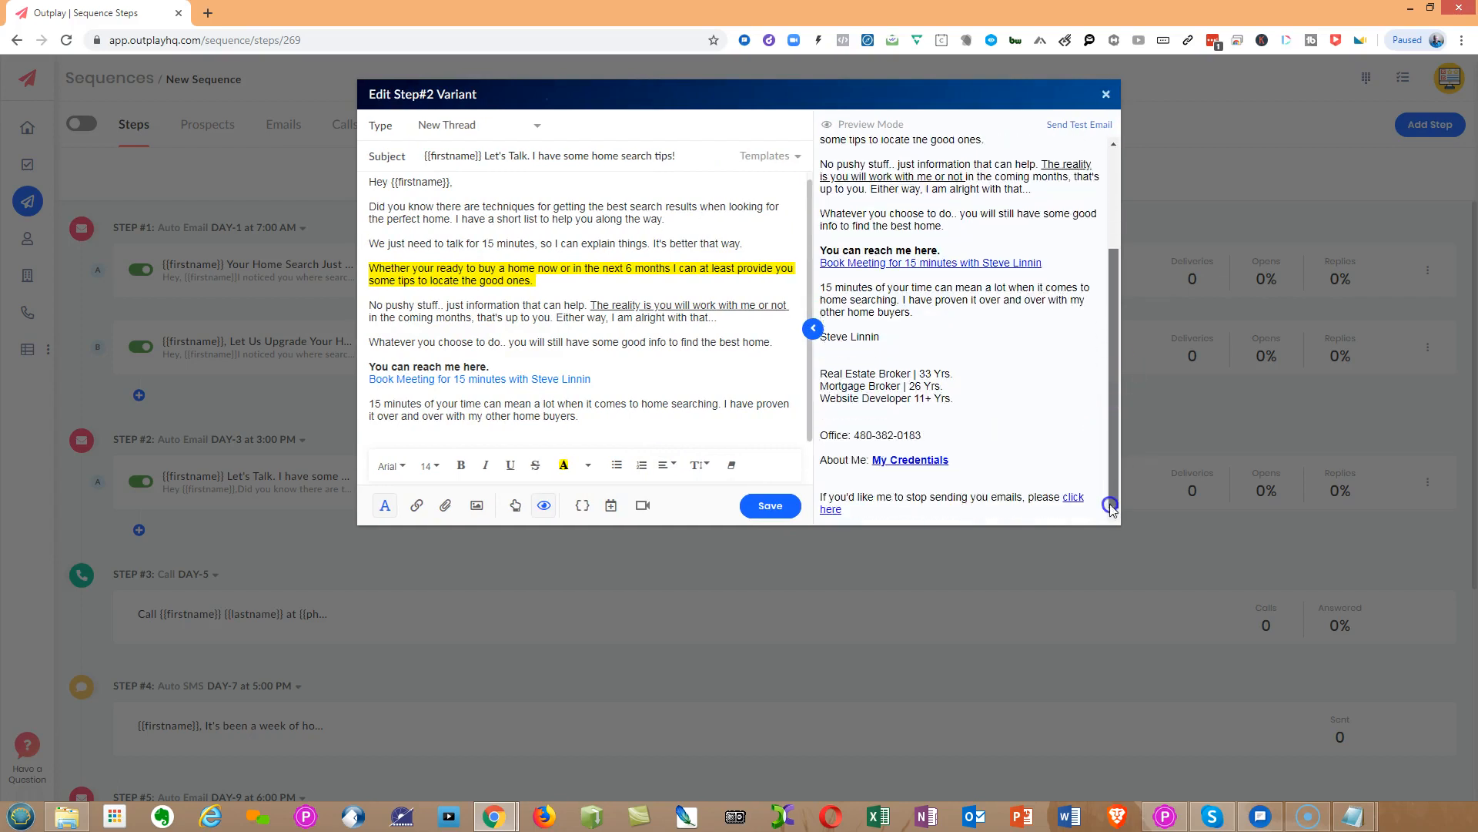
scroll(987, 307, "up", 3)
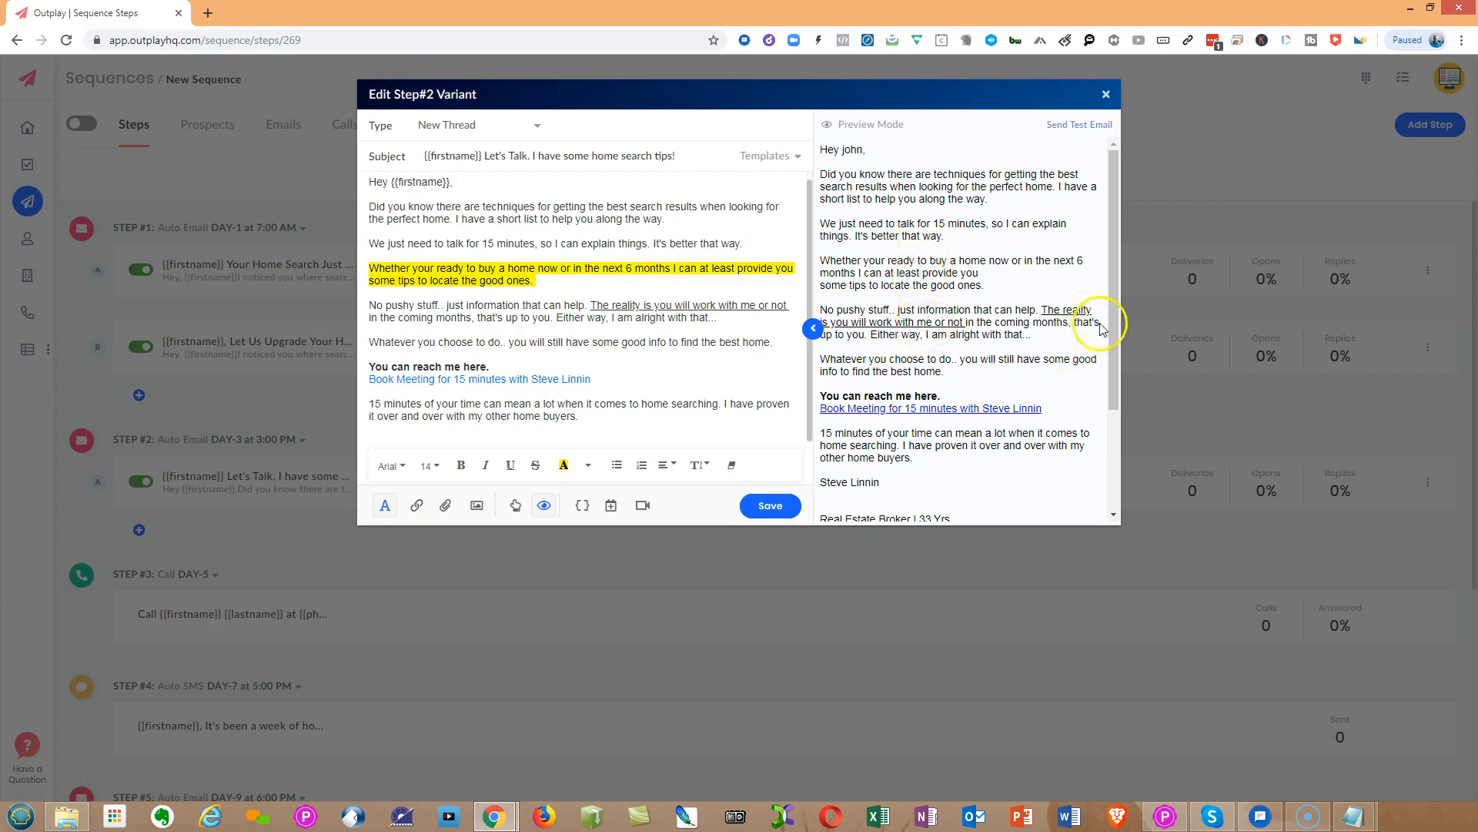
mouse_move(1114, 316)
left_mouse_down()
mouse_move(1118, 450)
mouse_move(1103, 257)
left_mouse_up()
left_click(758, 518)
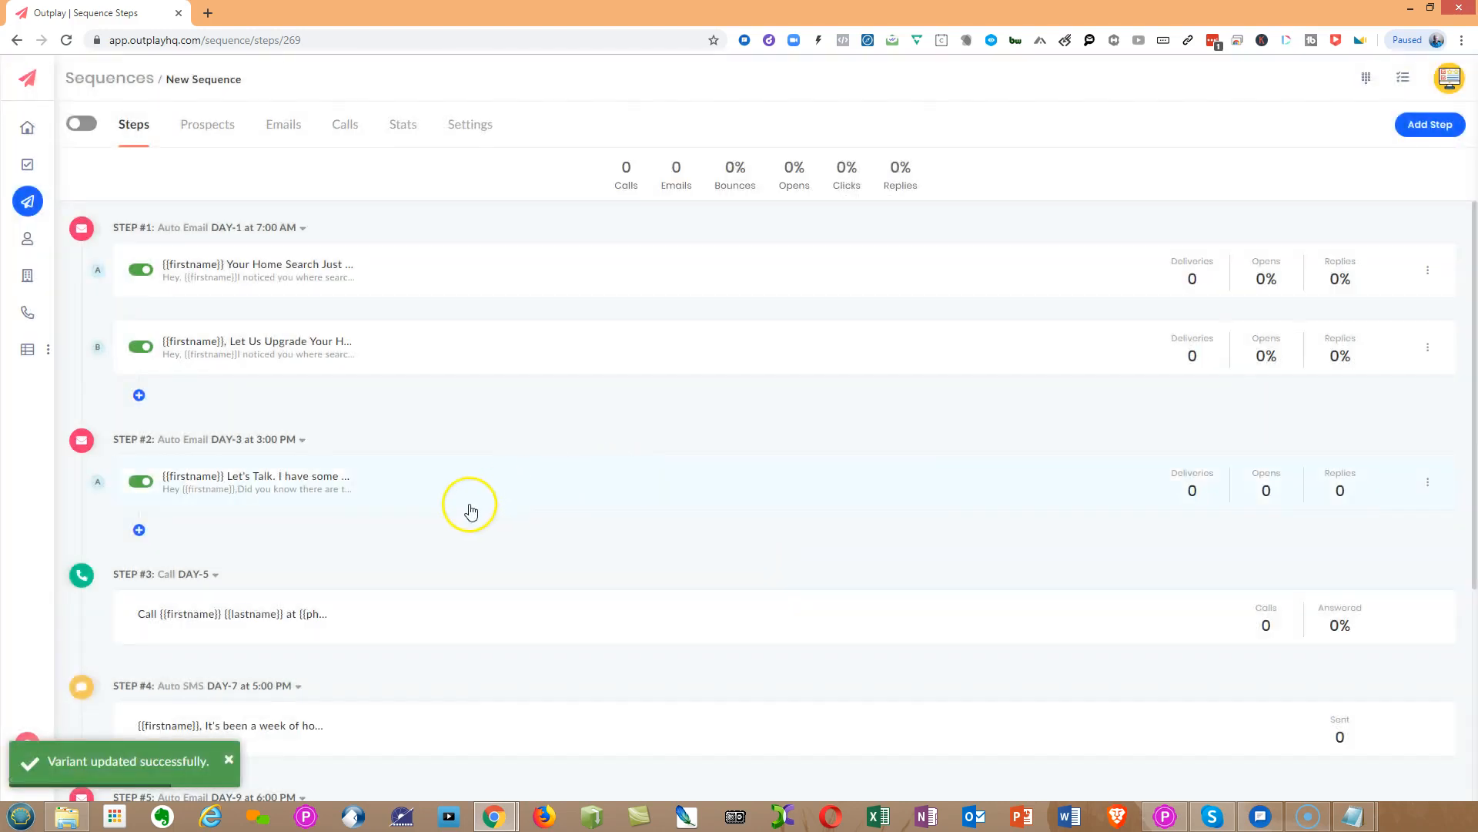
Look over the steps around the day 5 call and open step 3 for editing
scroll(472, 508, "down", 4)
scroll(154, 420, "up", 3)
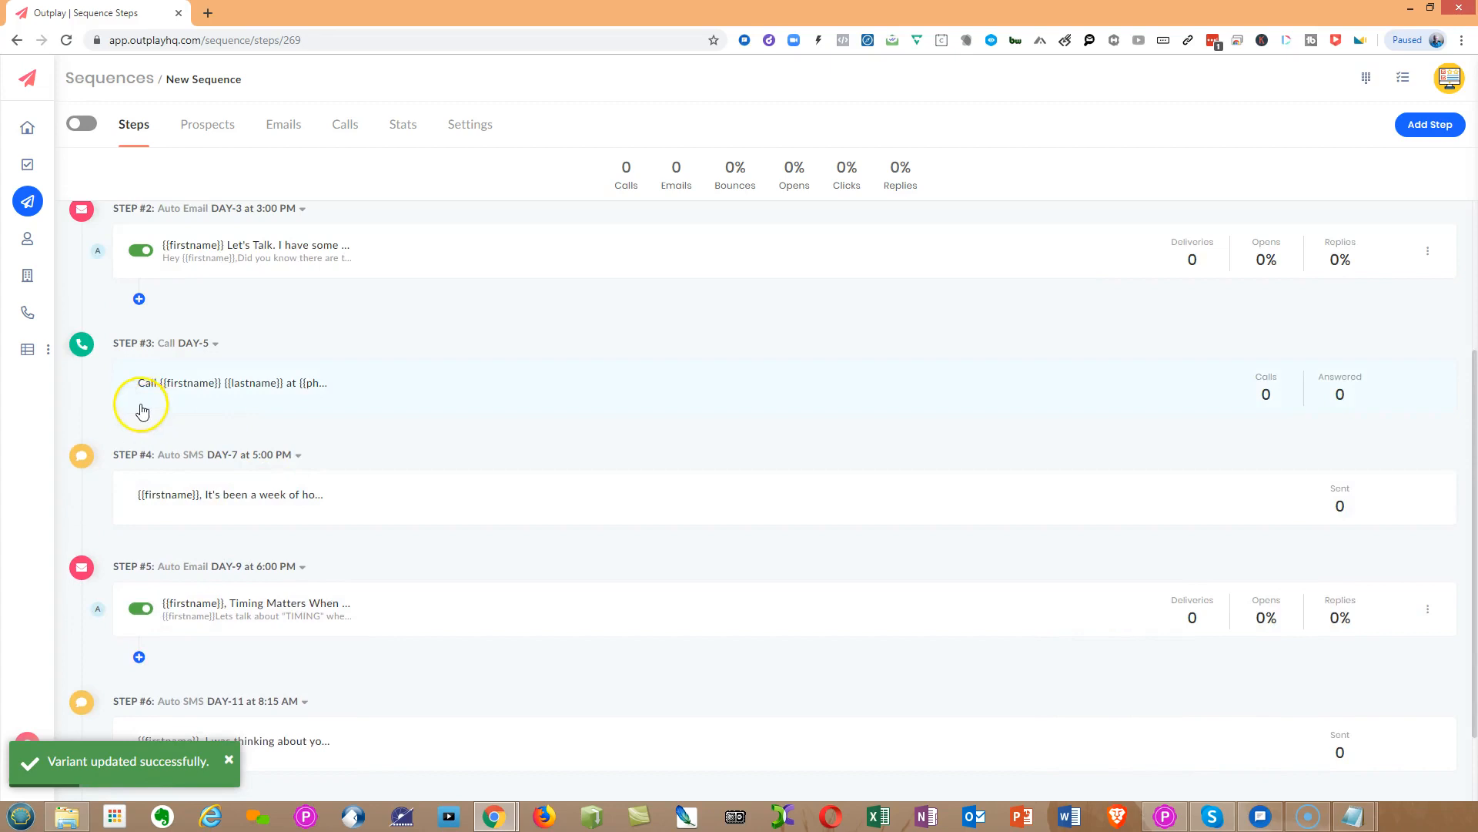
scroll(156, 416, "up", 2)
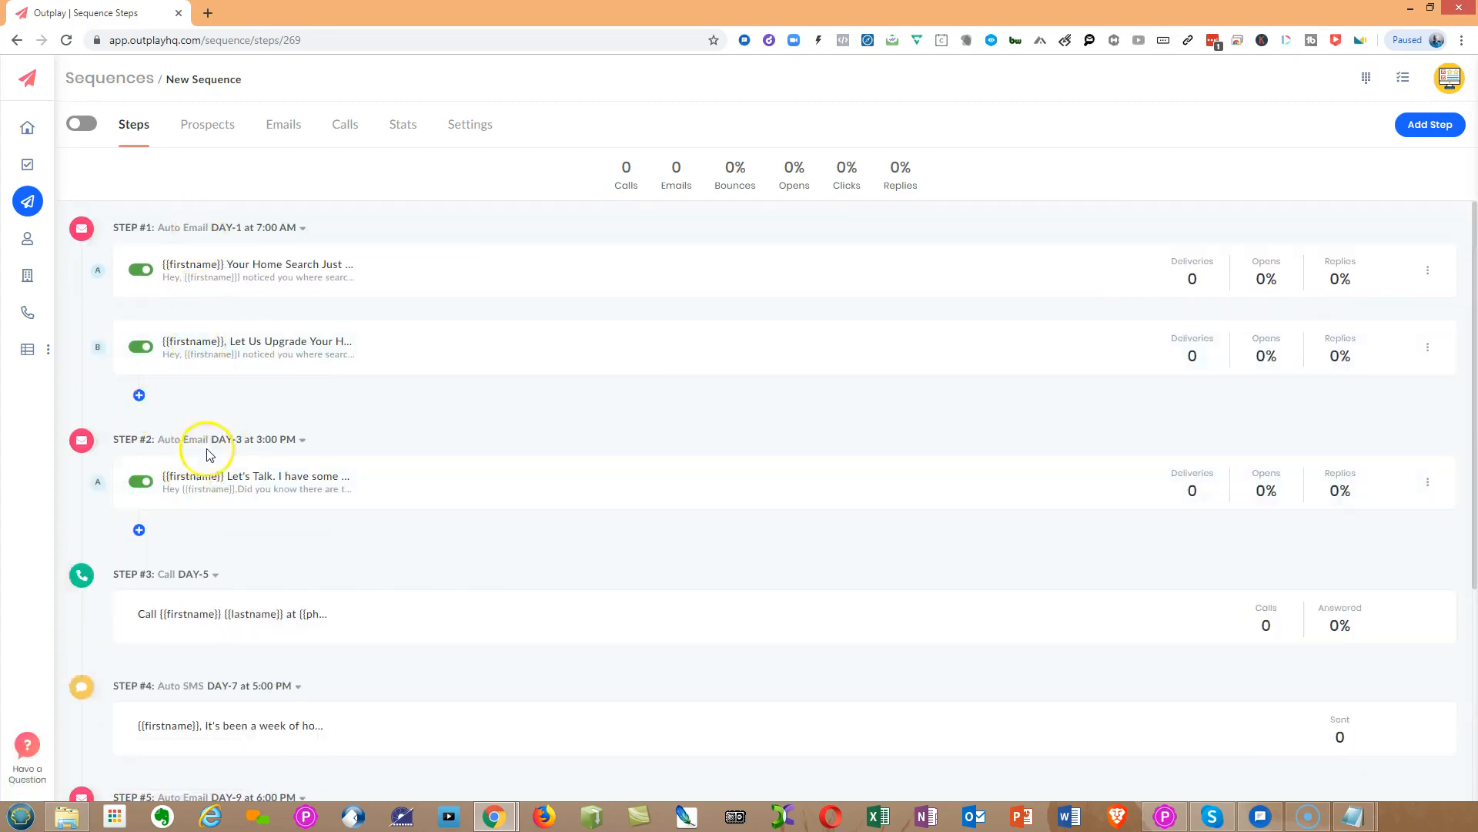
scroll(400, 488, "down", 3)
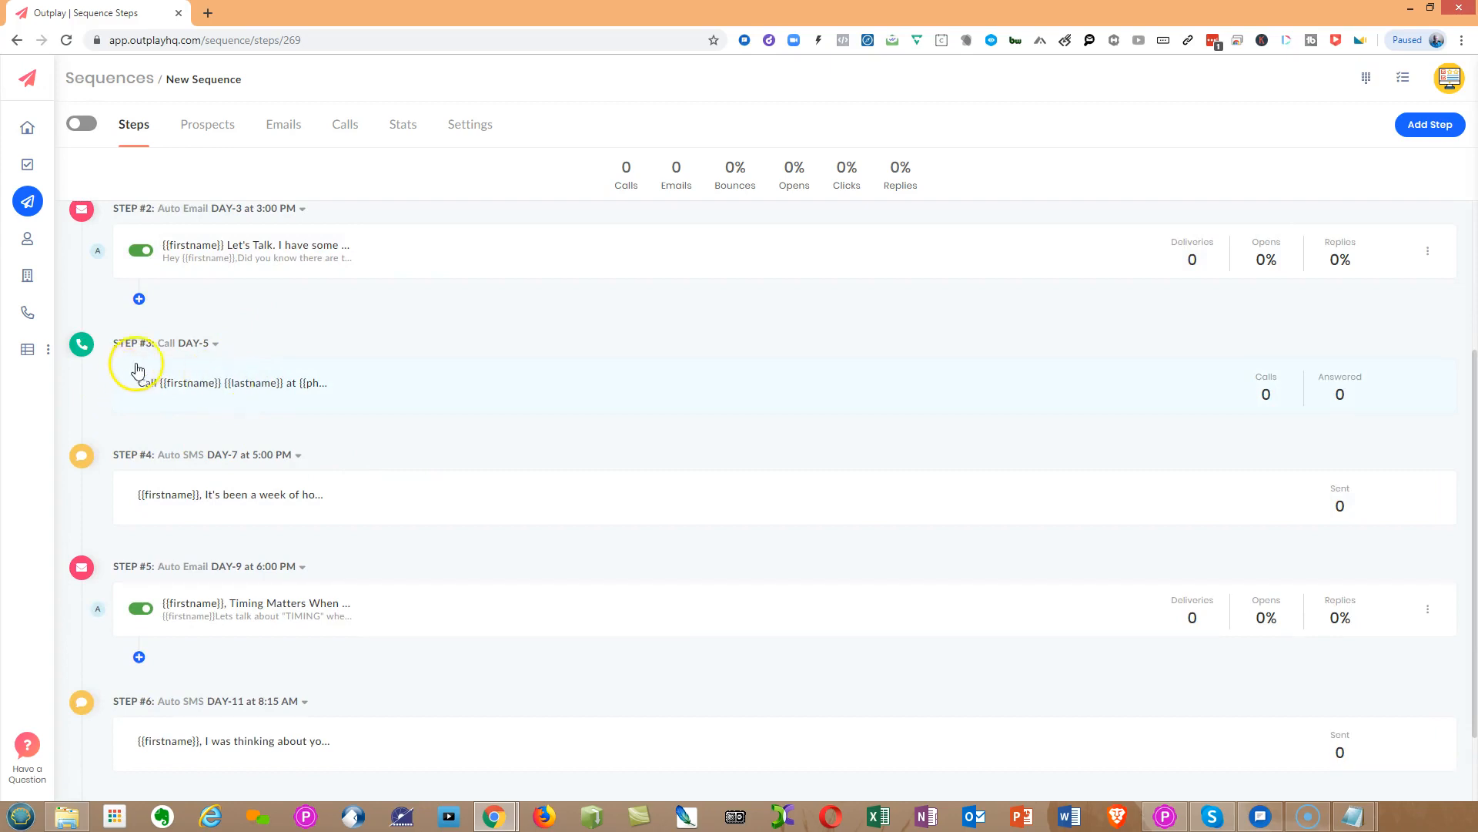
left_click(361, 402)
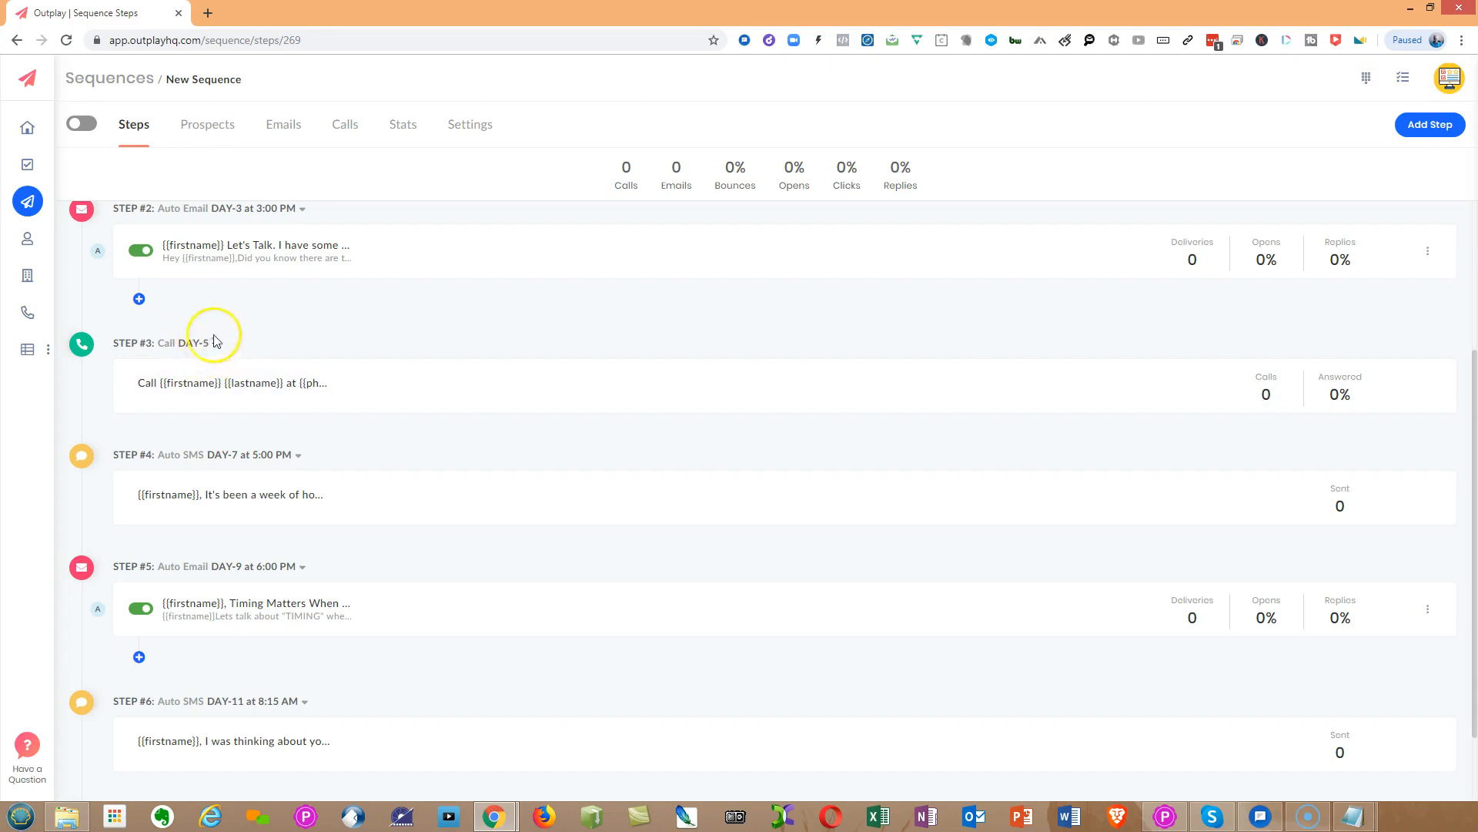
left_click(215, 345)
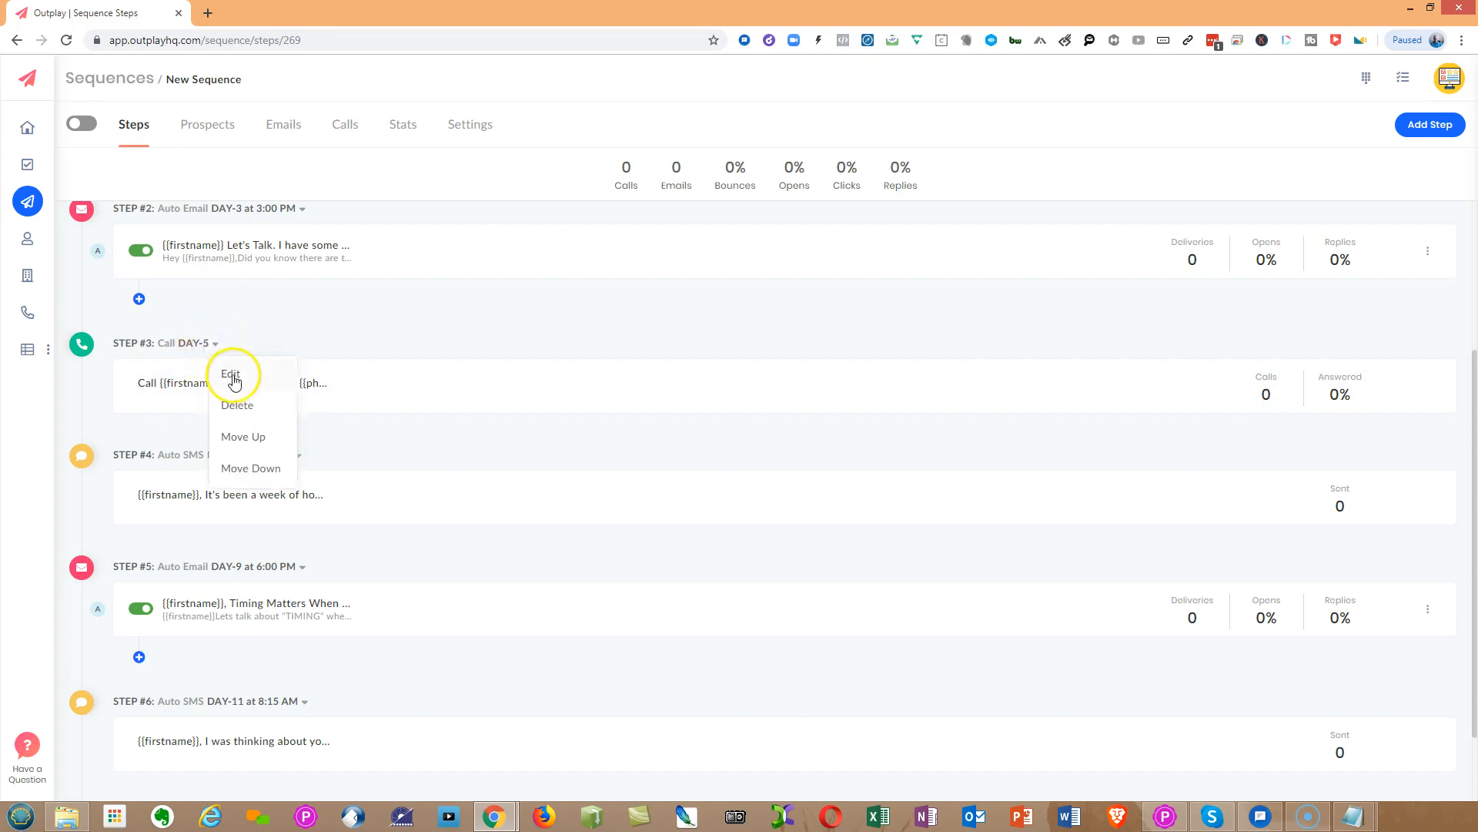
left_click(231, 375)
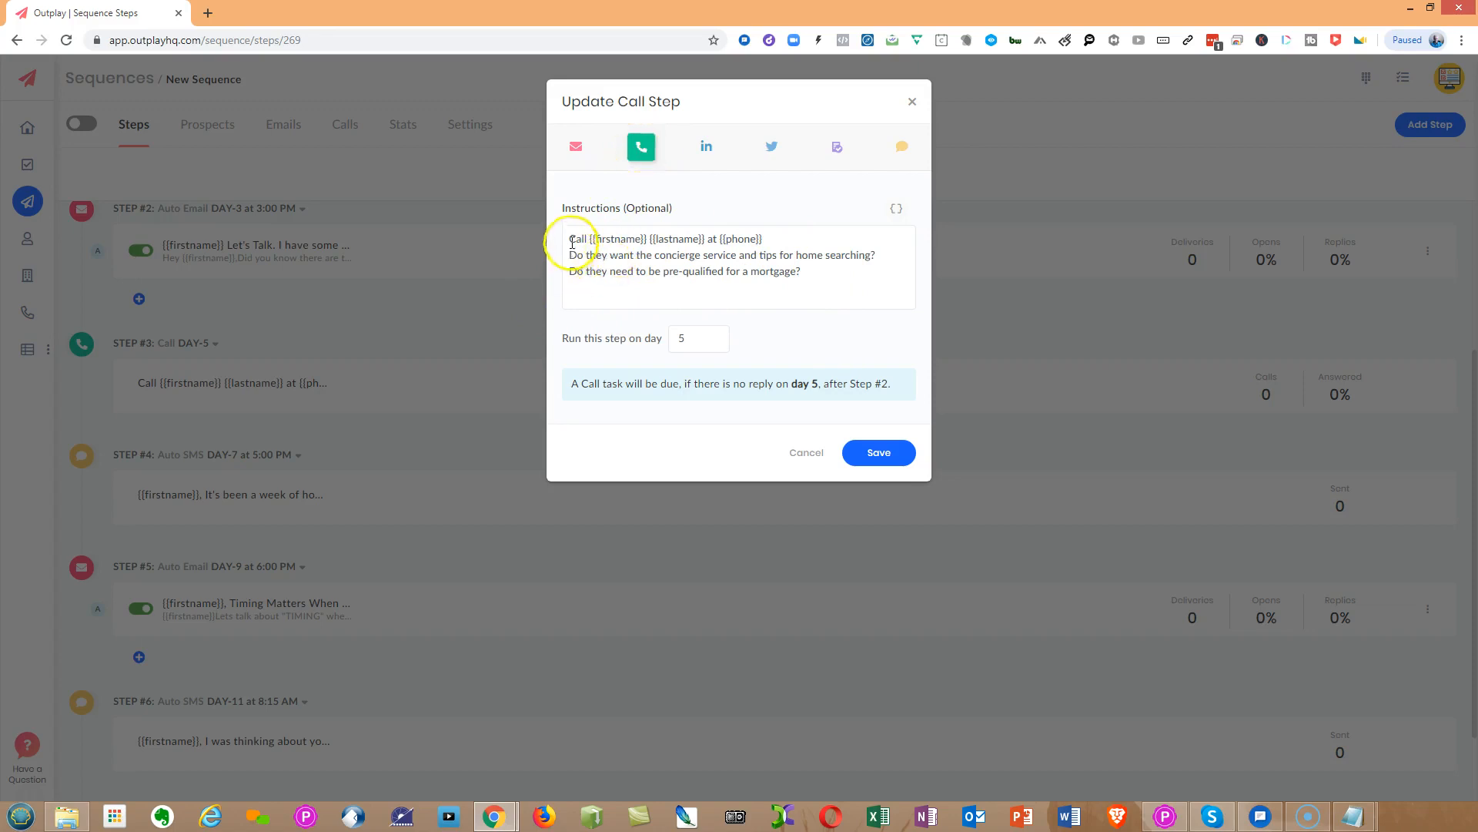
Examine the step 3 call instructions, including the concierge service and mortgage pre-qualification questions, and save the call step
left_click_drag(571, 240, 819, 268)
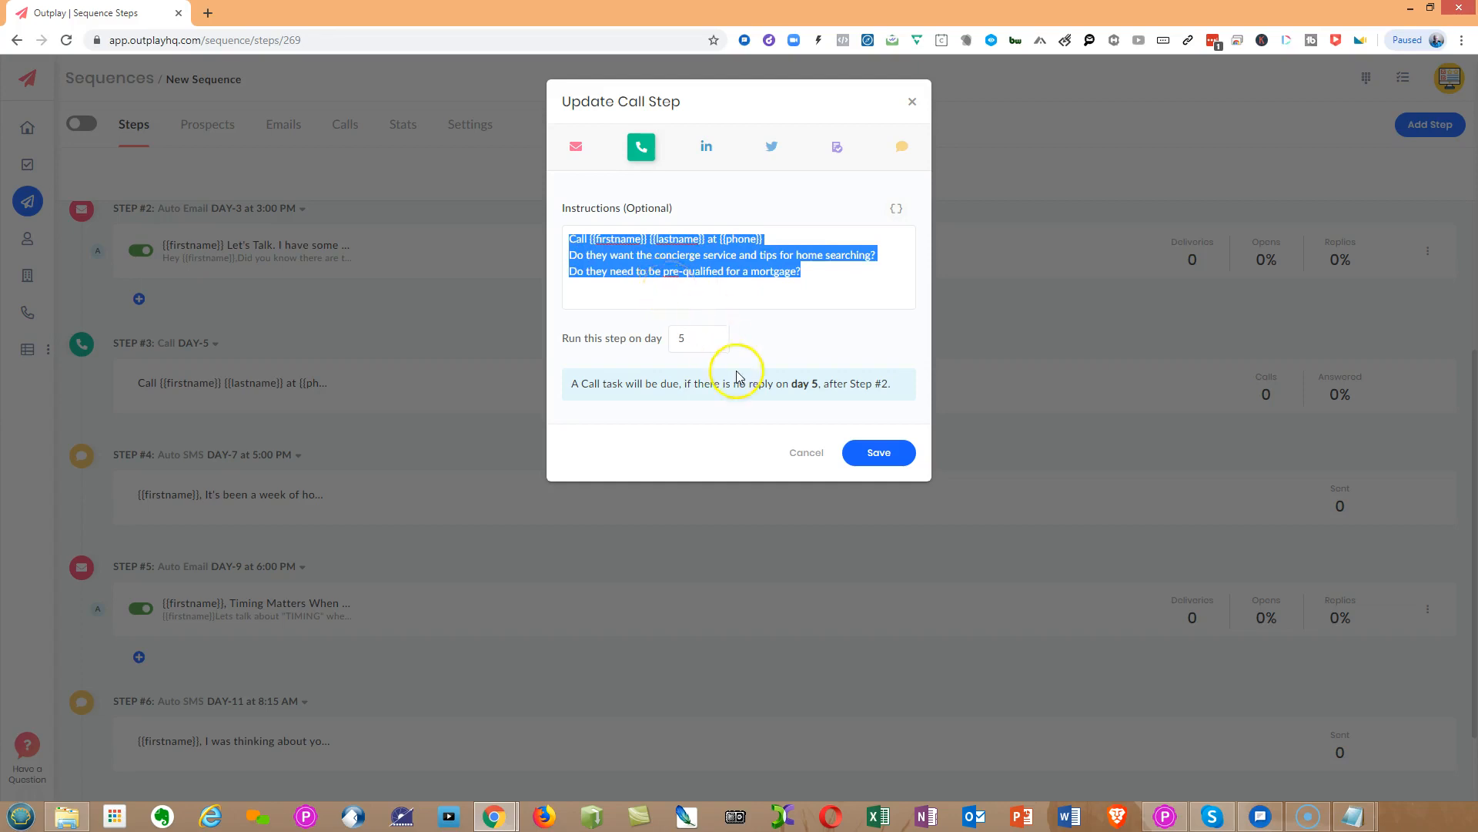
left_click(821, 280)
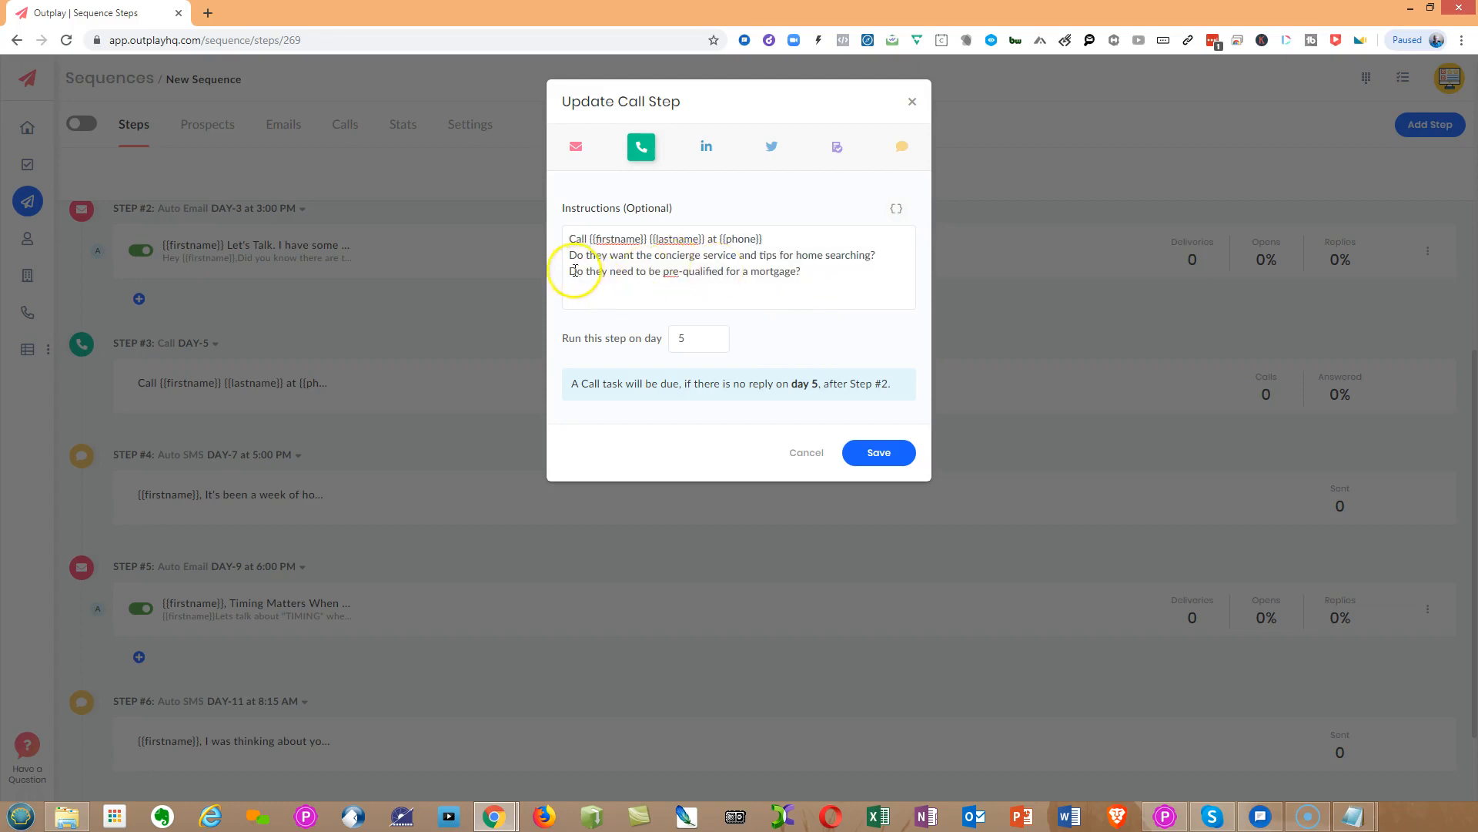
left_click_drag(570, 254, 745, 256)
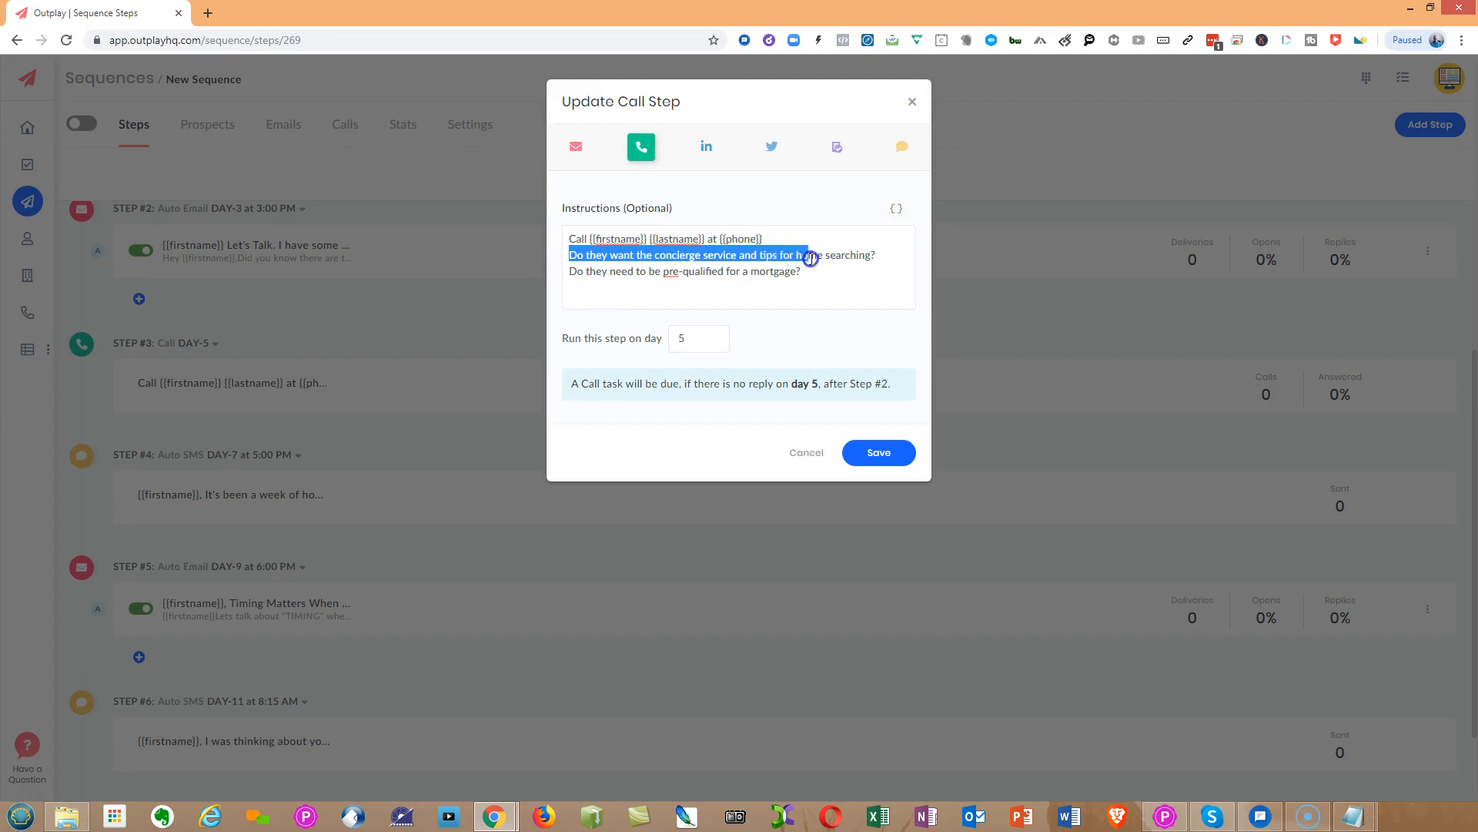
left_click(676, 287)
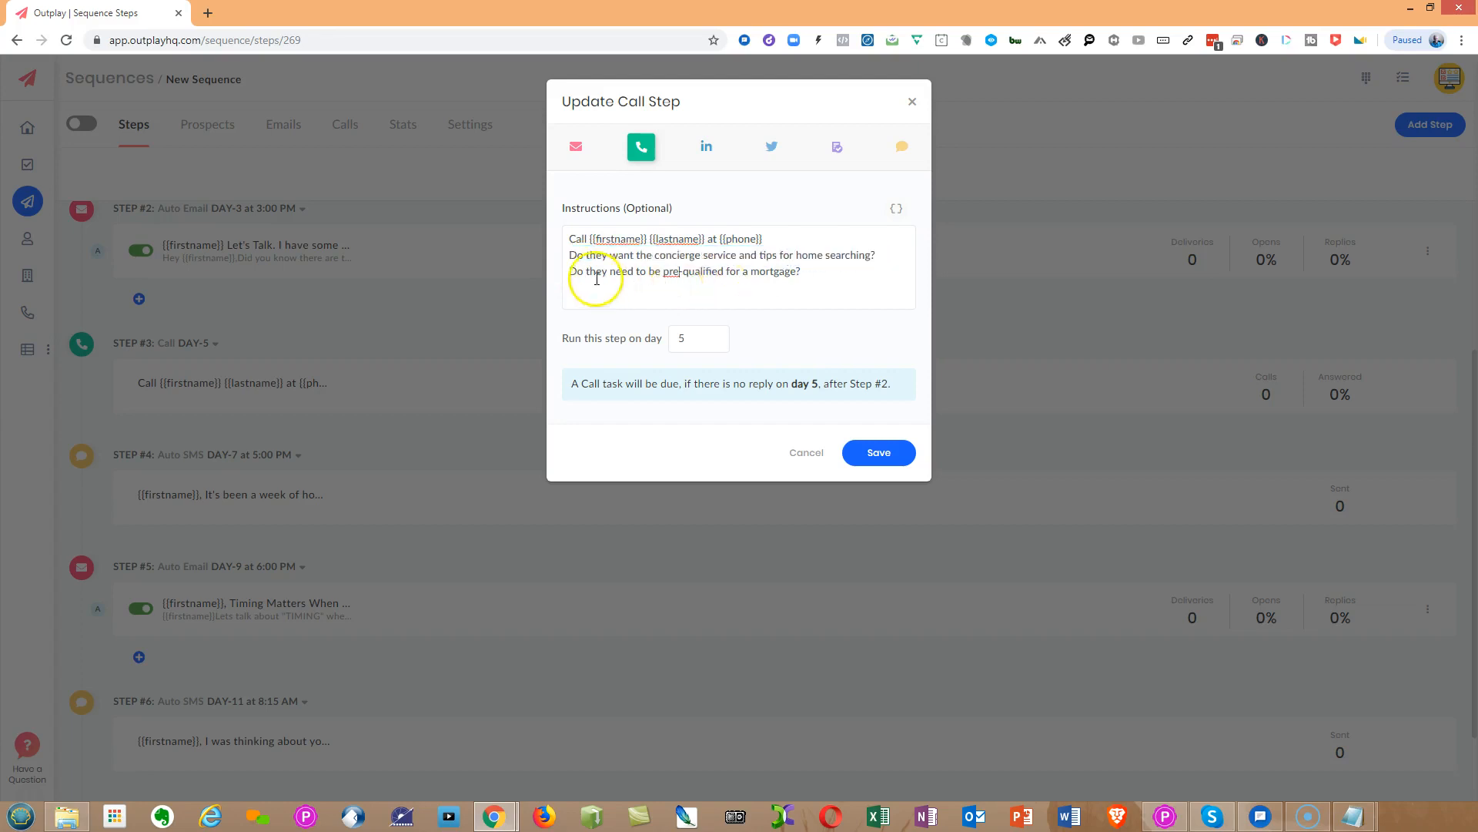
left_click_drag(570, 271, 805, 270)
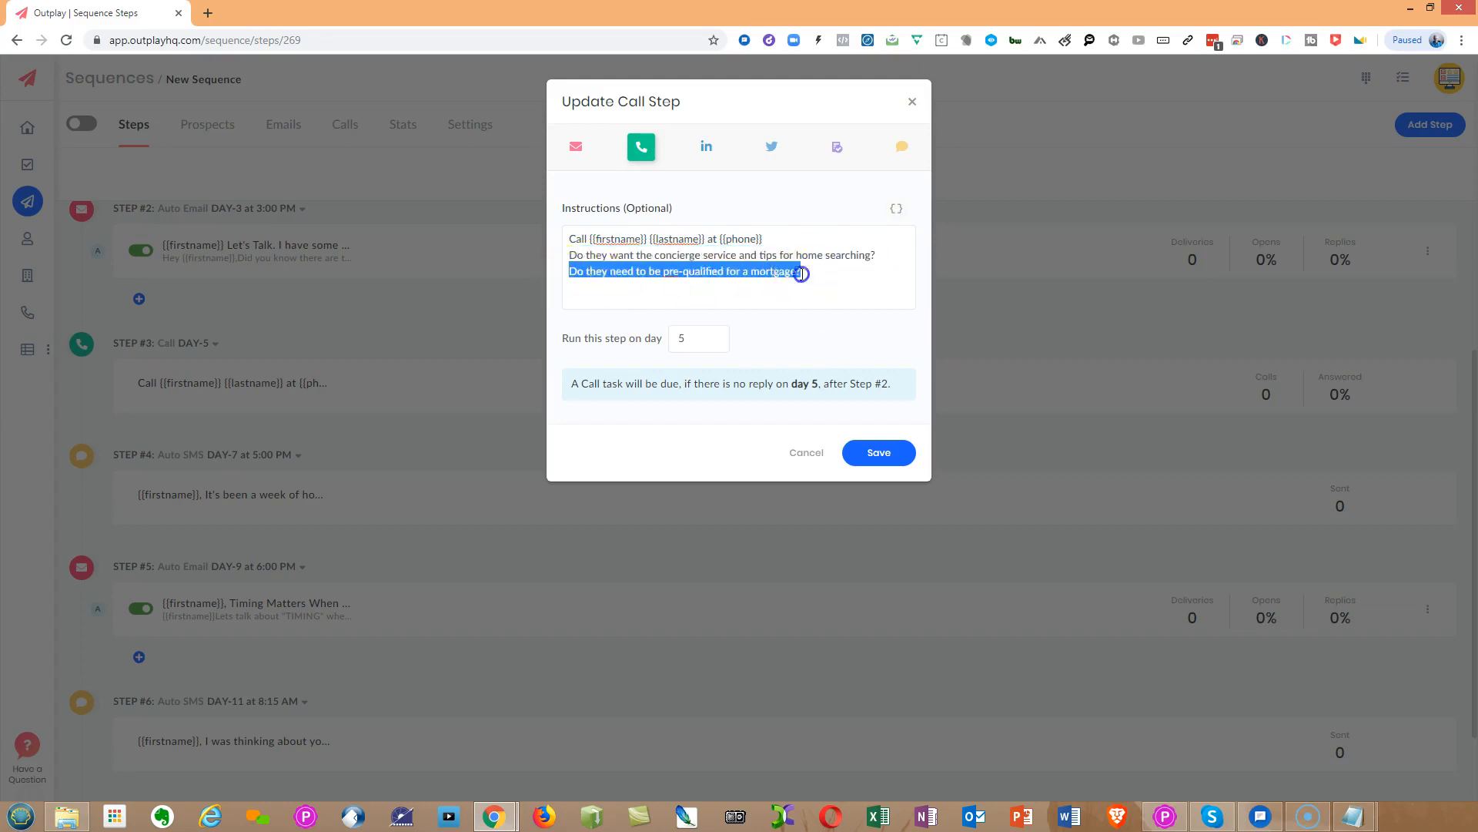
left_click(802, 274)
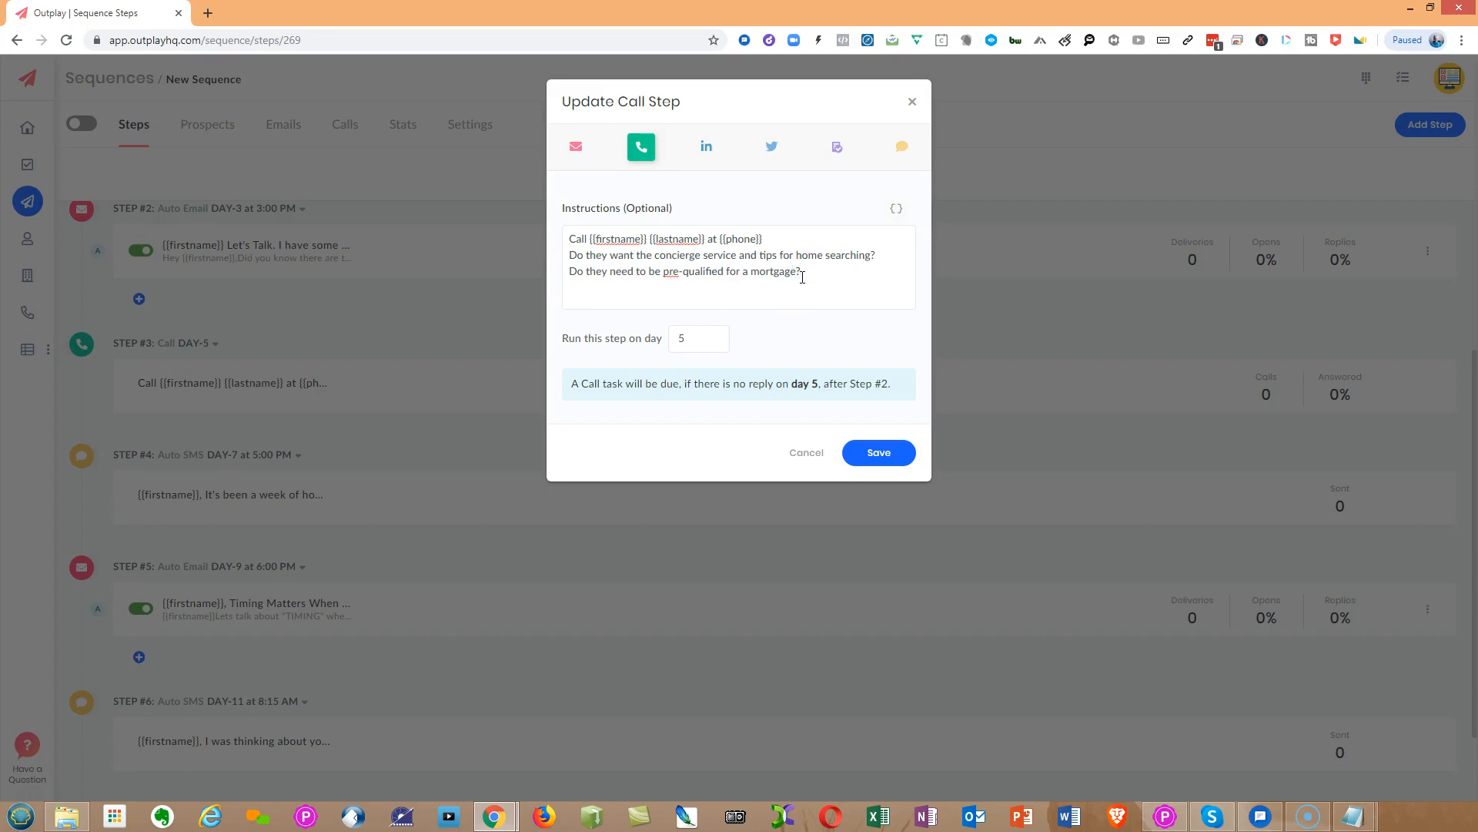
left_click(863, 453)
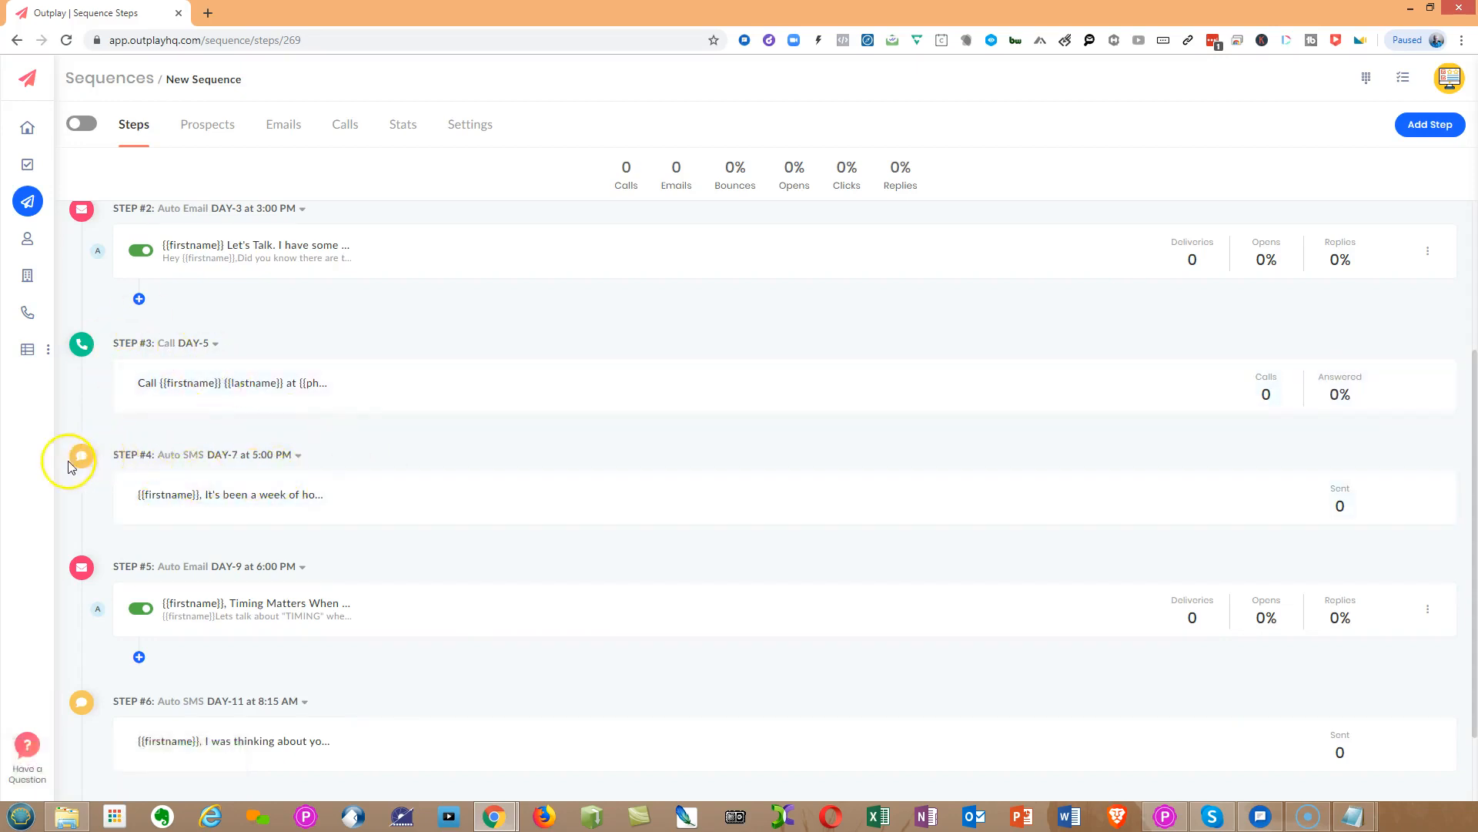
Open the step 4 auto SMS for editing, review its message and send schedule, and save it
left_click(299, 456)
left_click(313, 486)
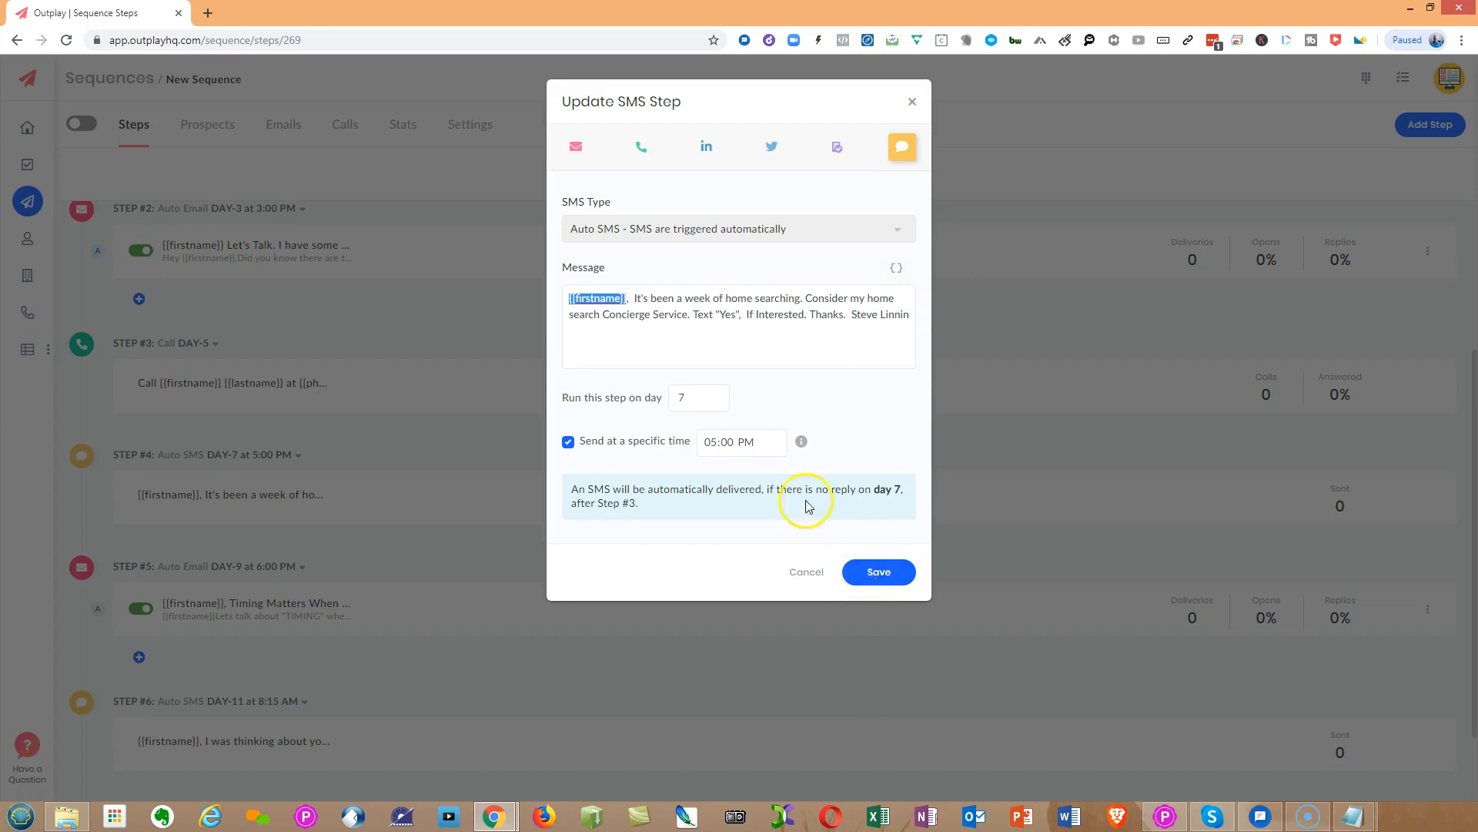
left_click(881, 576)
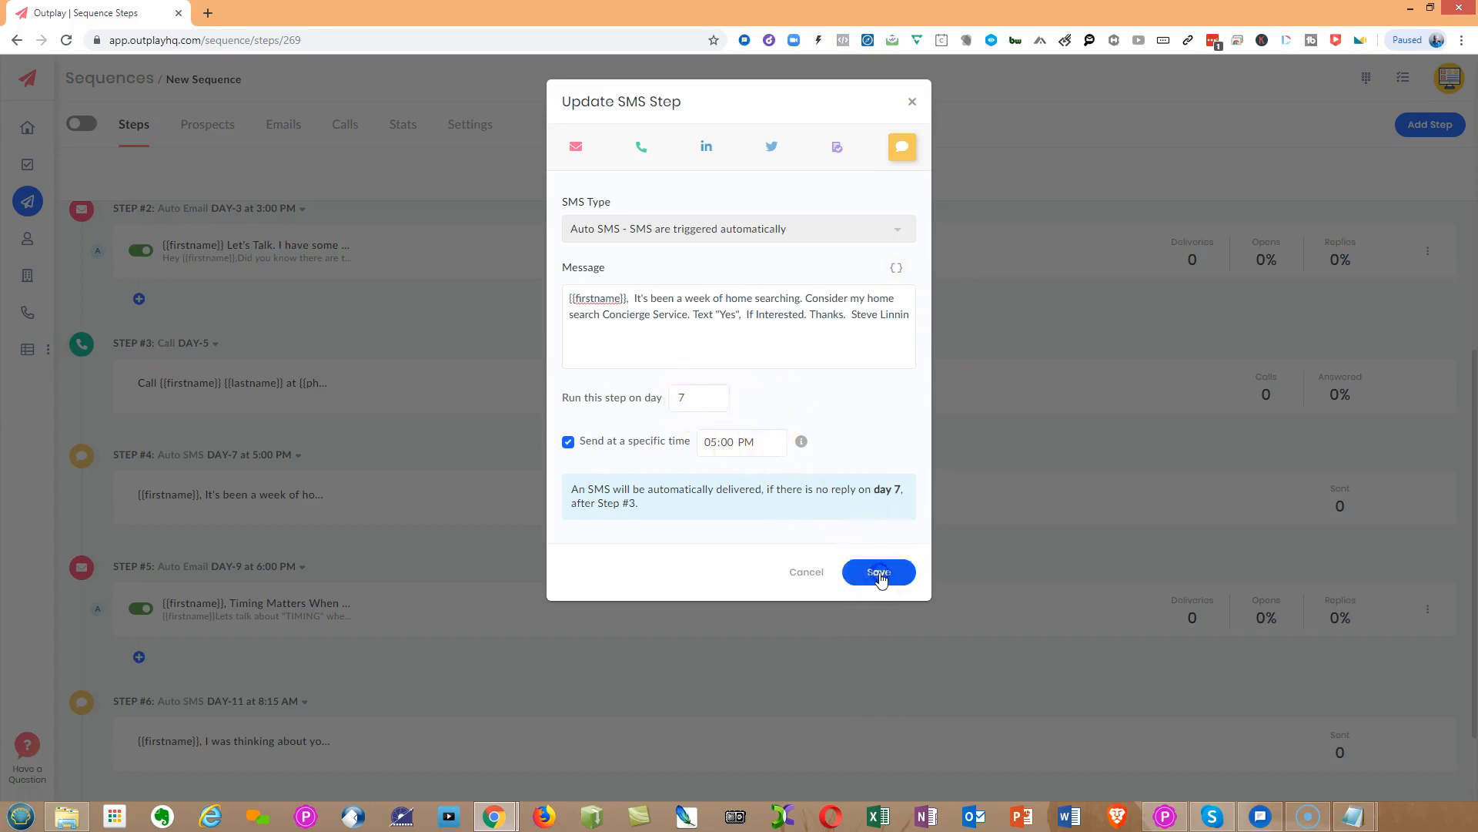
Open the step 5 auto email's settings, review its run day and send time, and save them
scroll(500, 484, "down", 1)
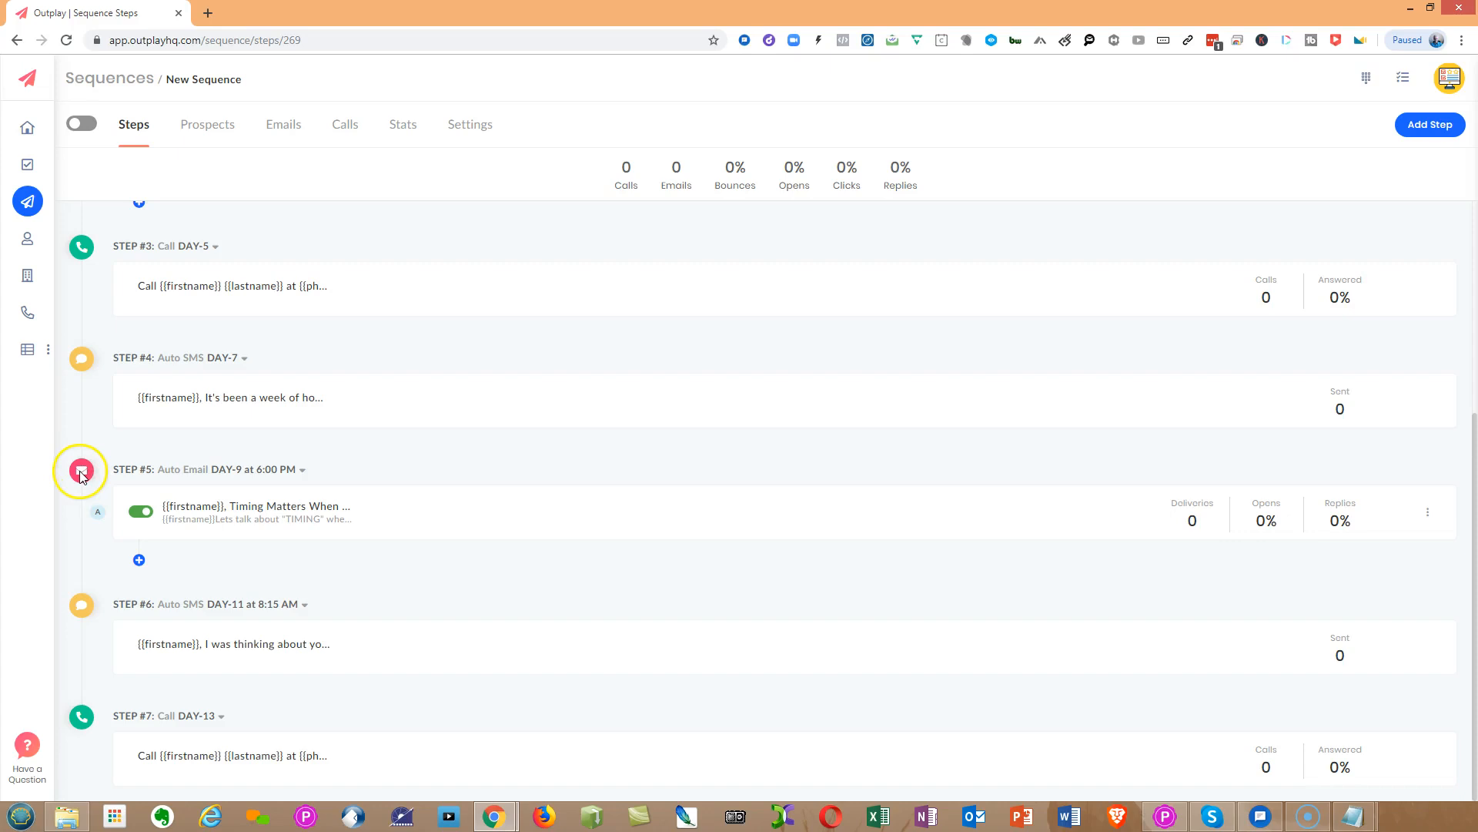
left_click(302, 470)
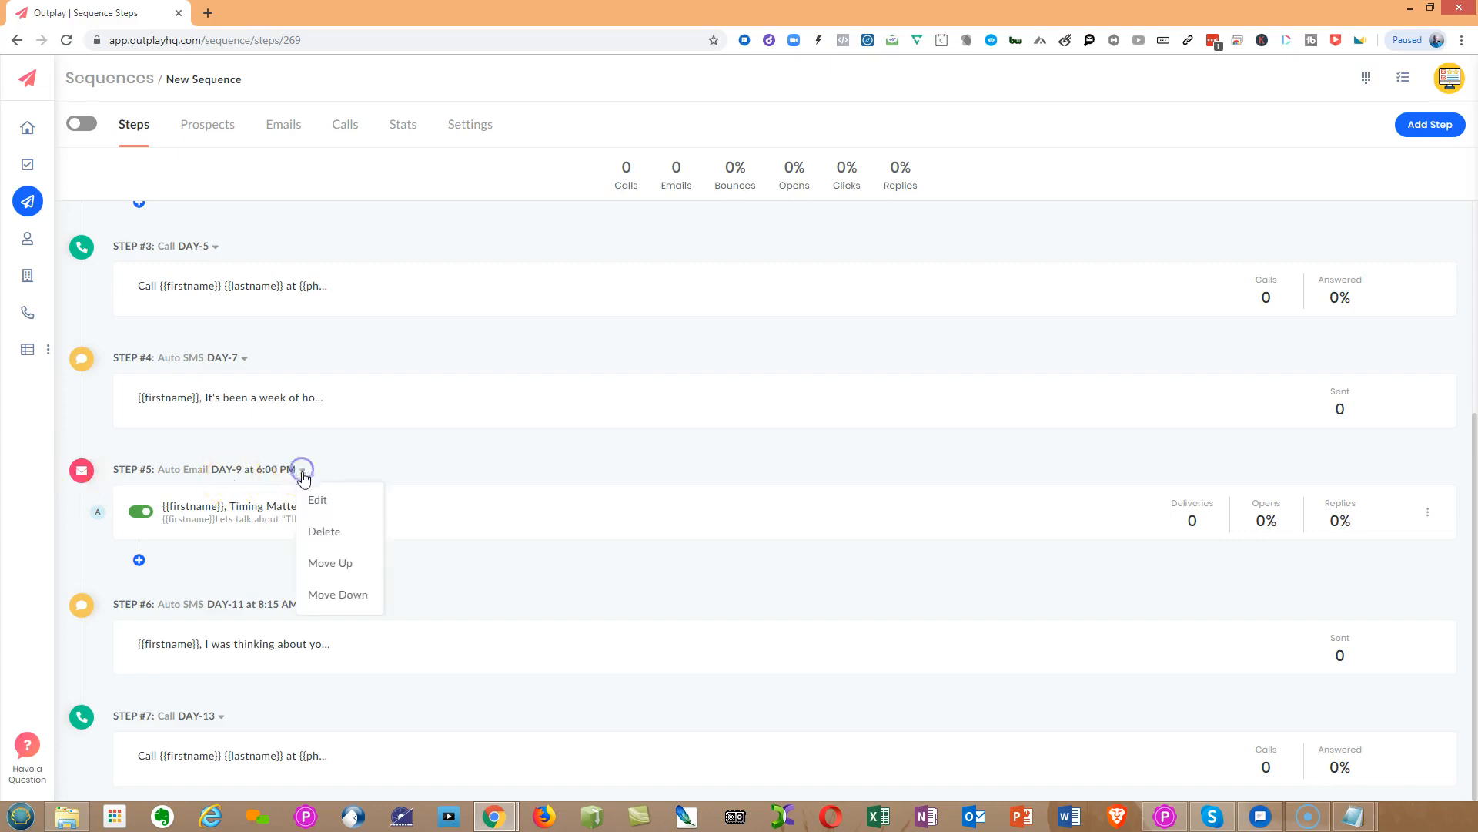
left_click(315, 497)
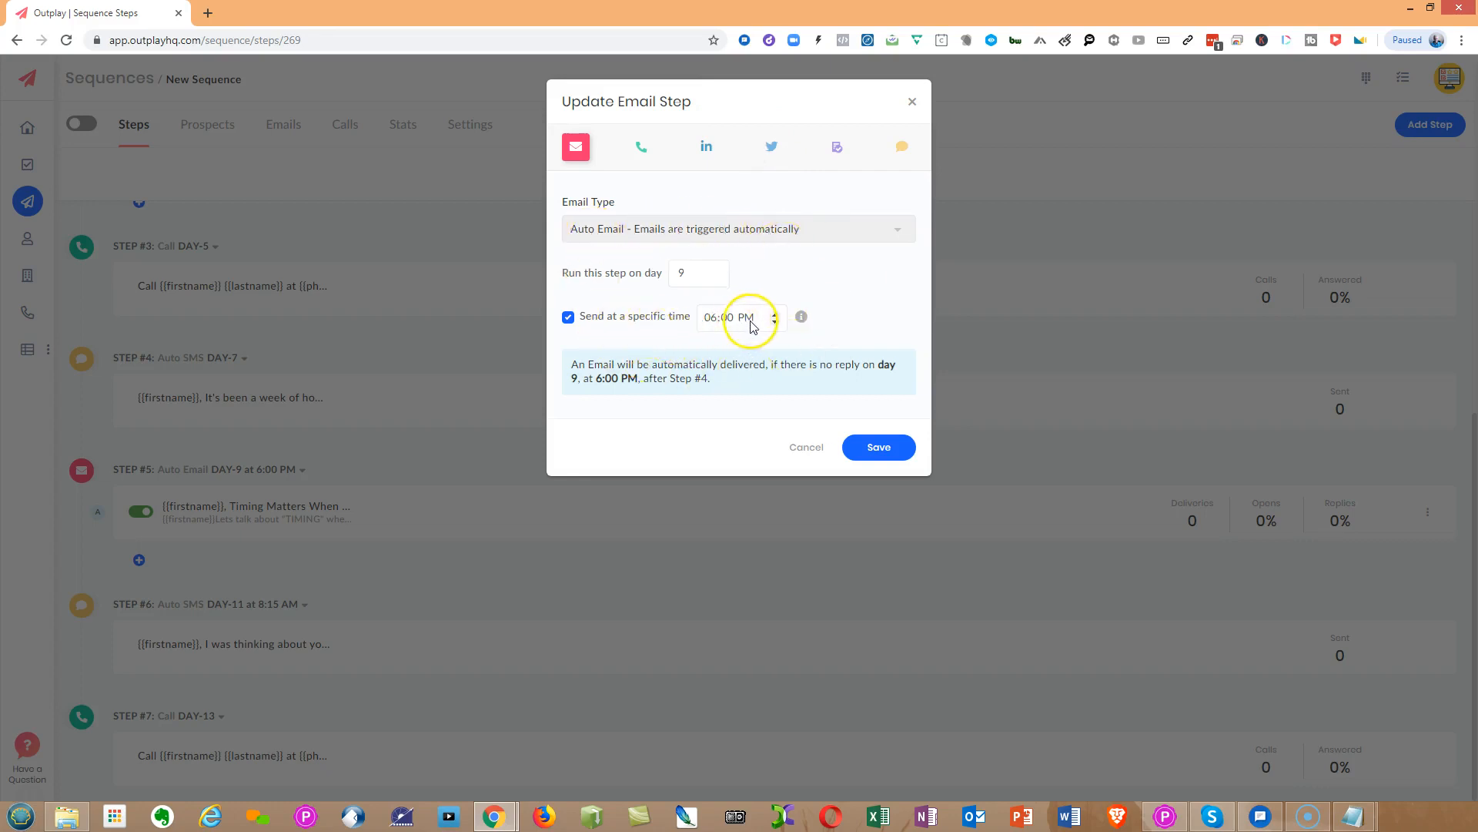
left_click(884, 449)
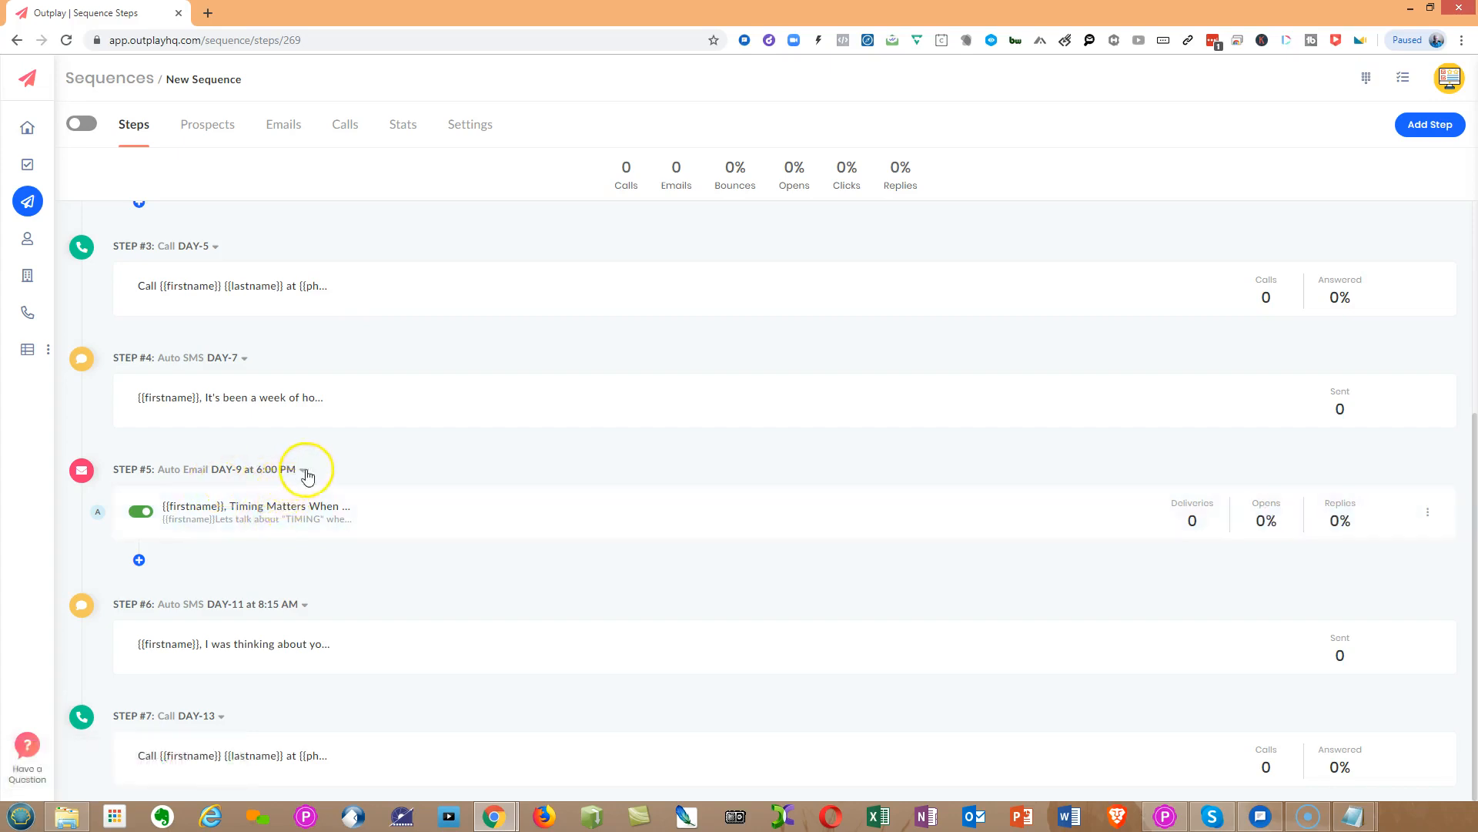
Open the step 5 email variant about timing when buying a home and show its preview
left_click(141, 512)
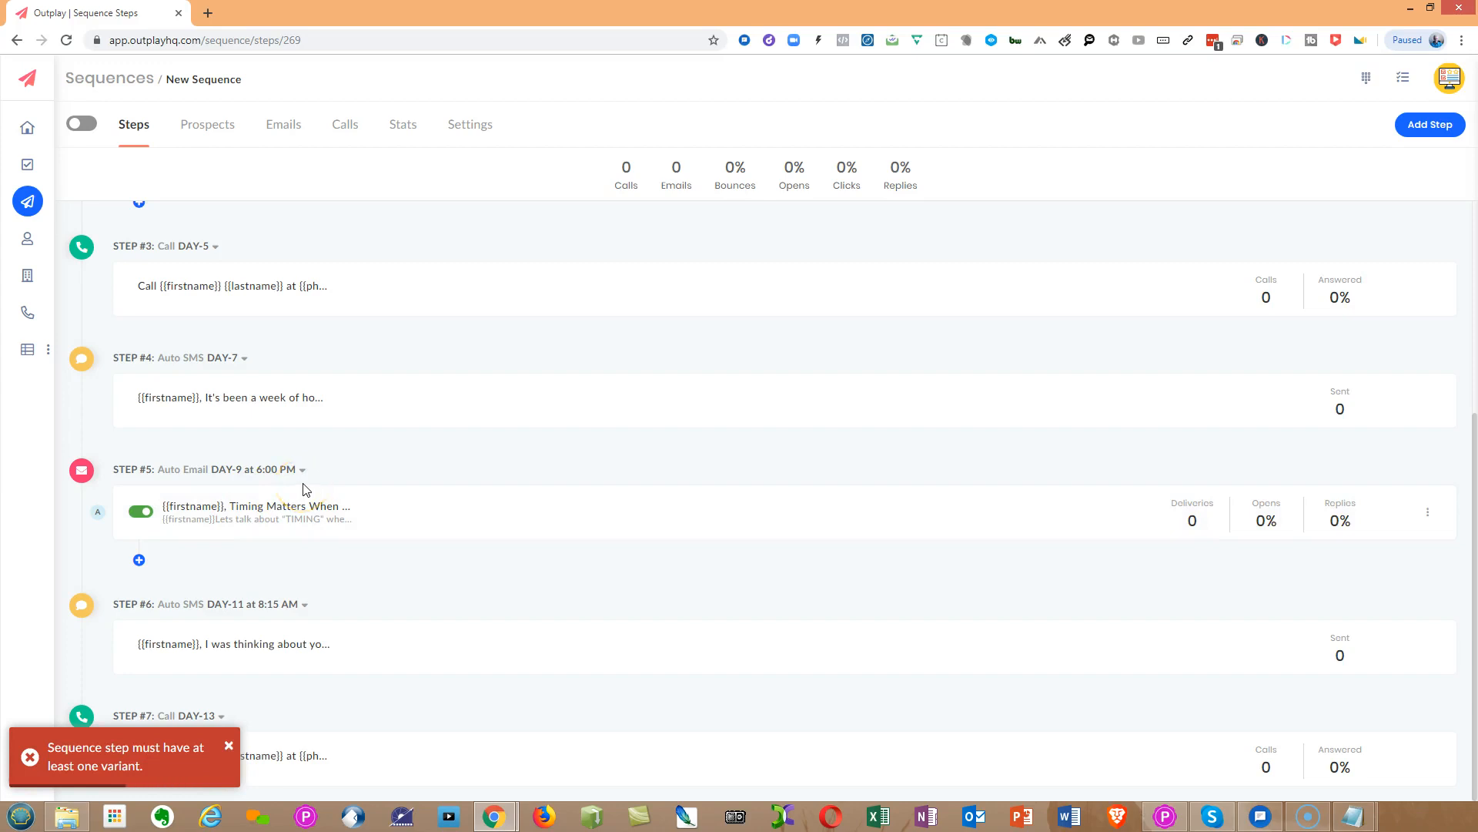
left_click(368, 515)
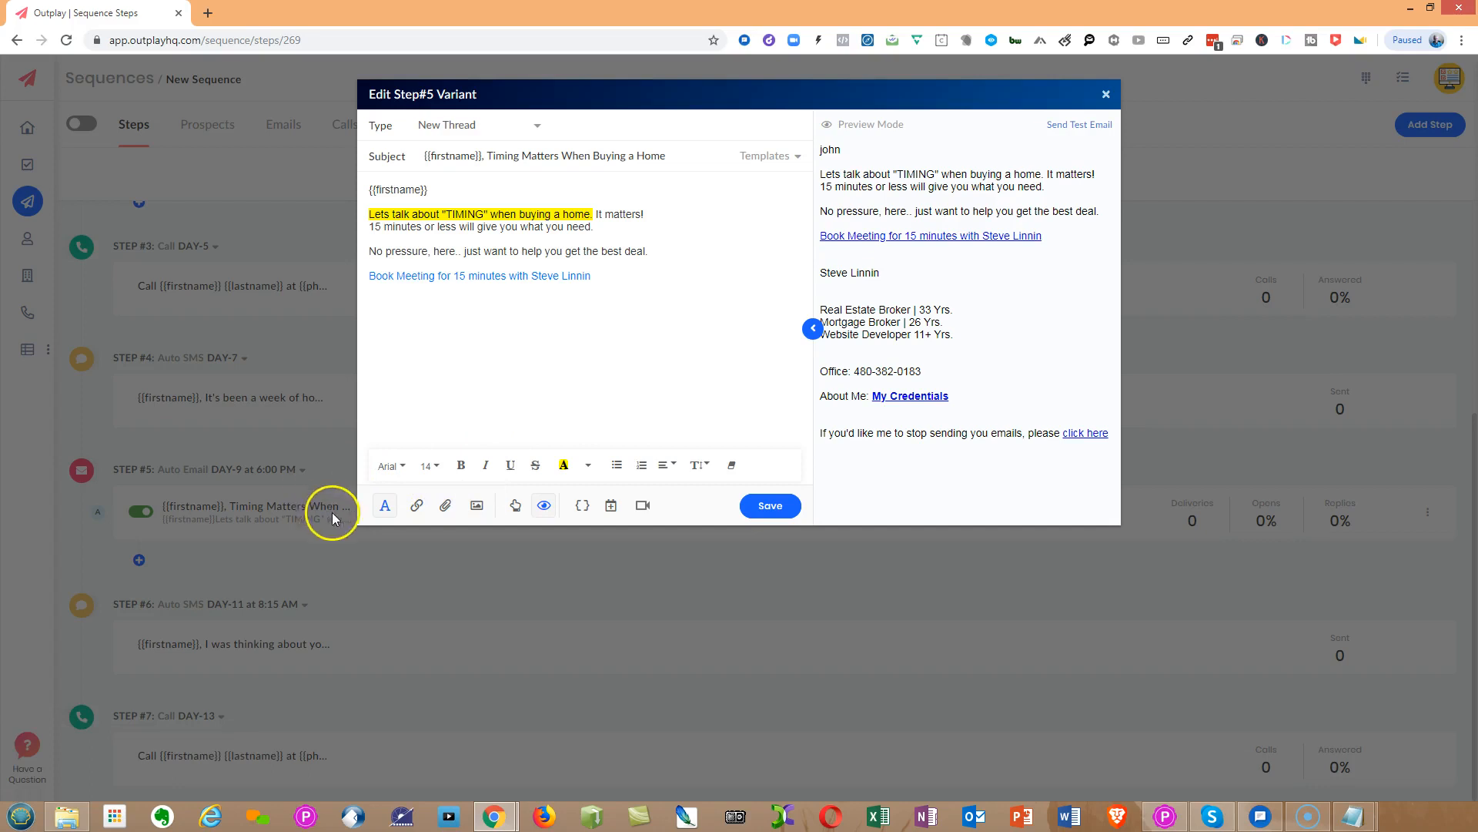
left_click(1106, 94)
left_click(382, 516)
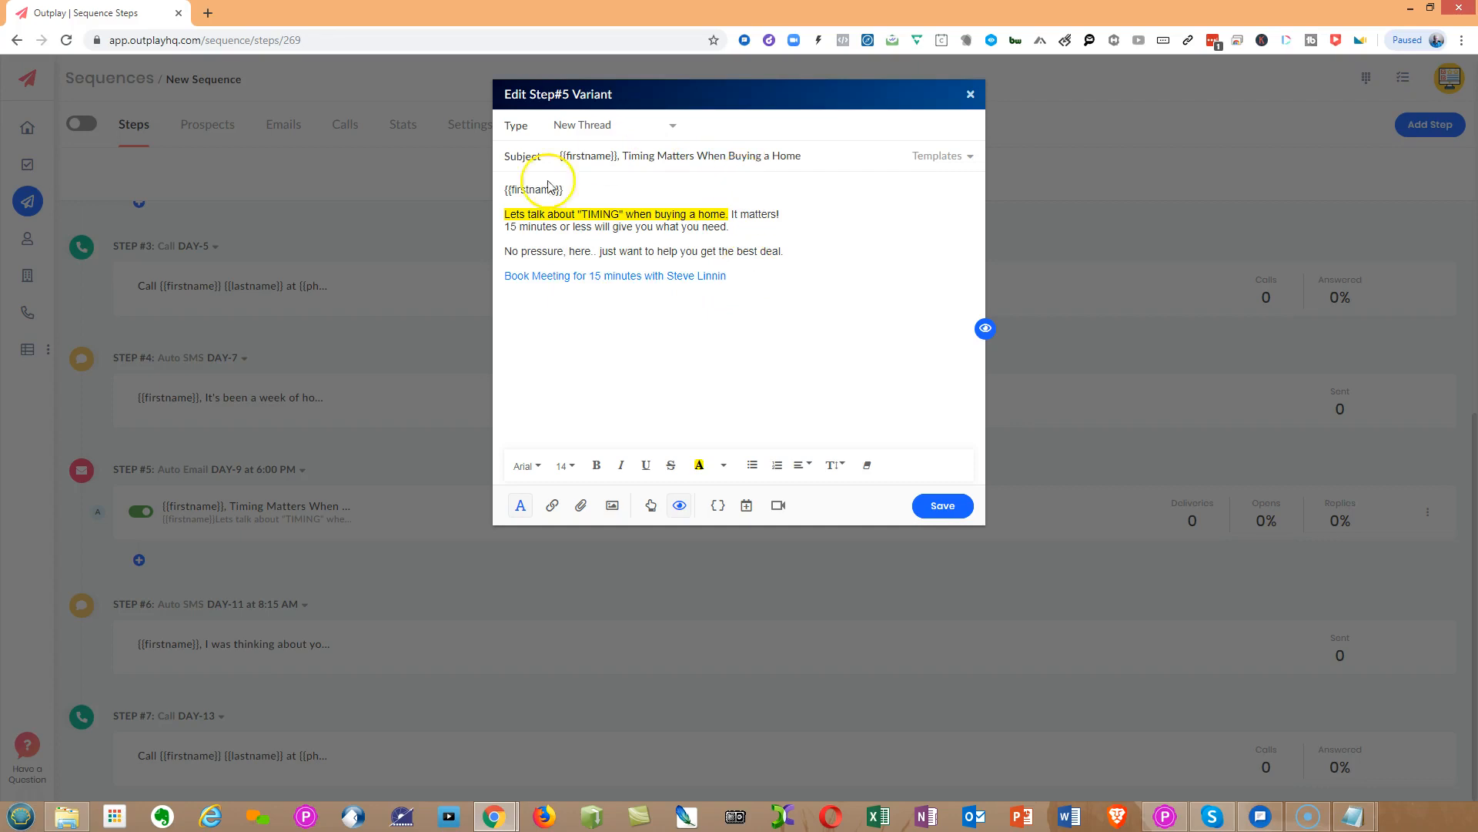
left_click(984, 330)
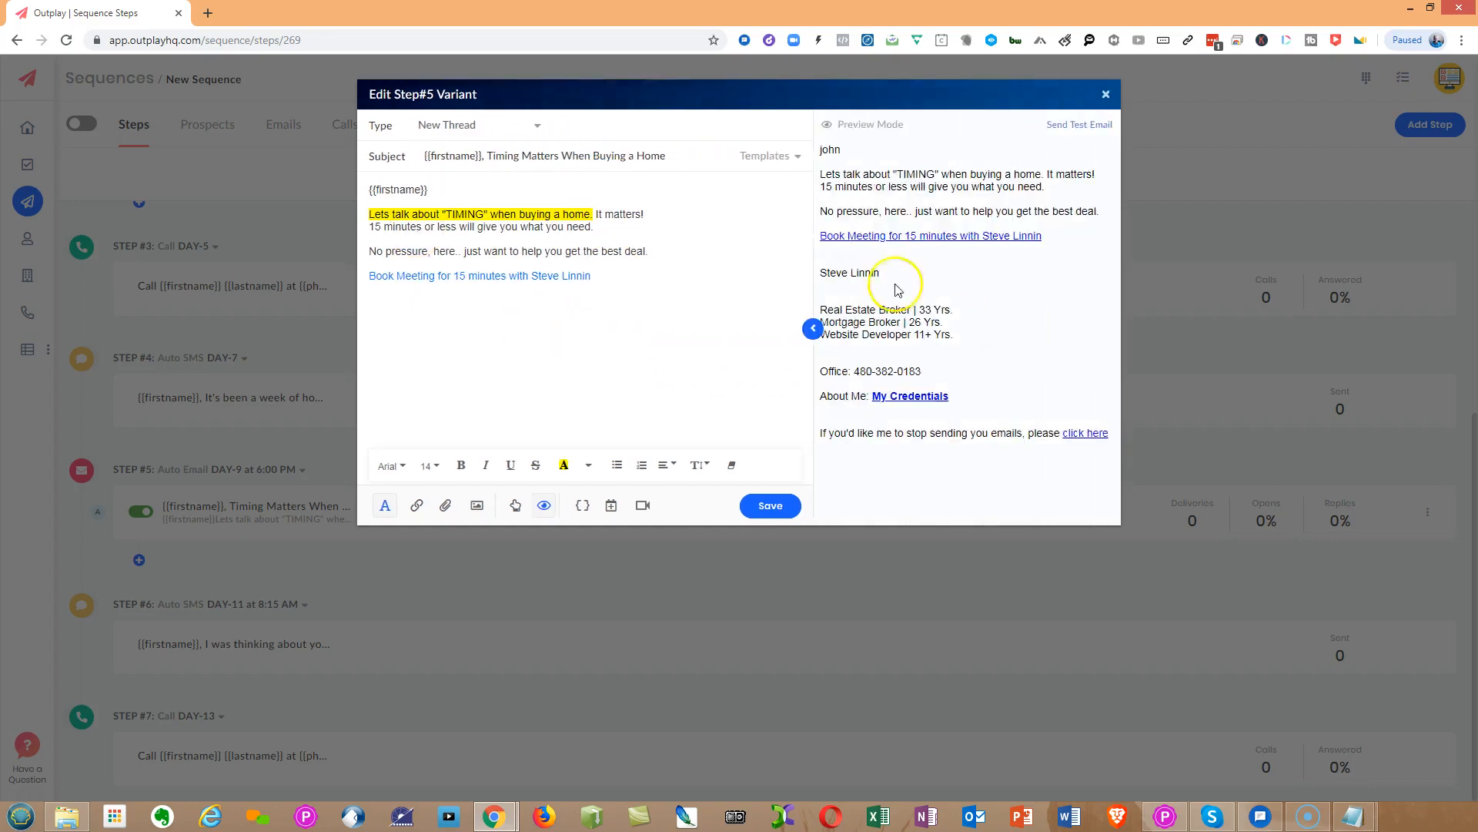
Save the step 5 email variant about timing when buying a home and dismiss the notification
left_click(770, 506)
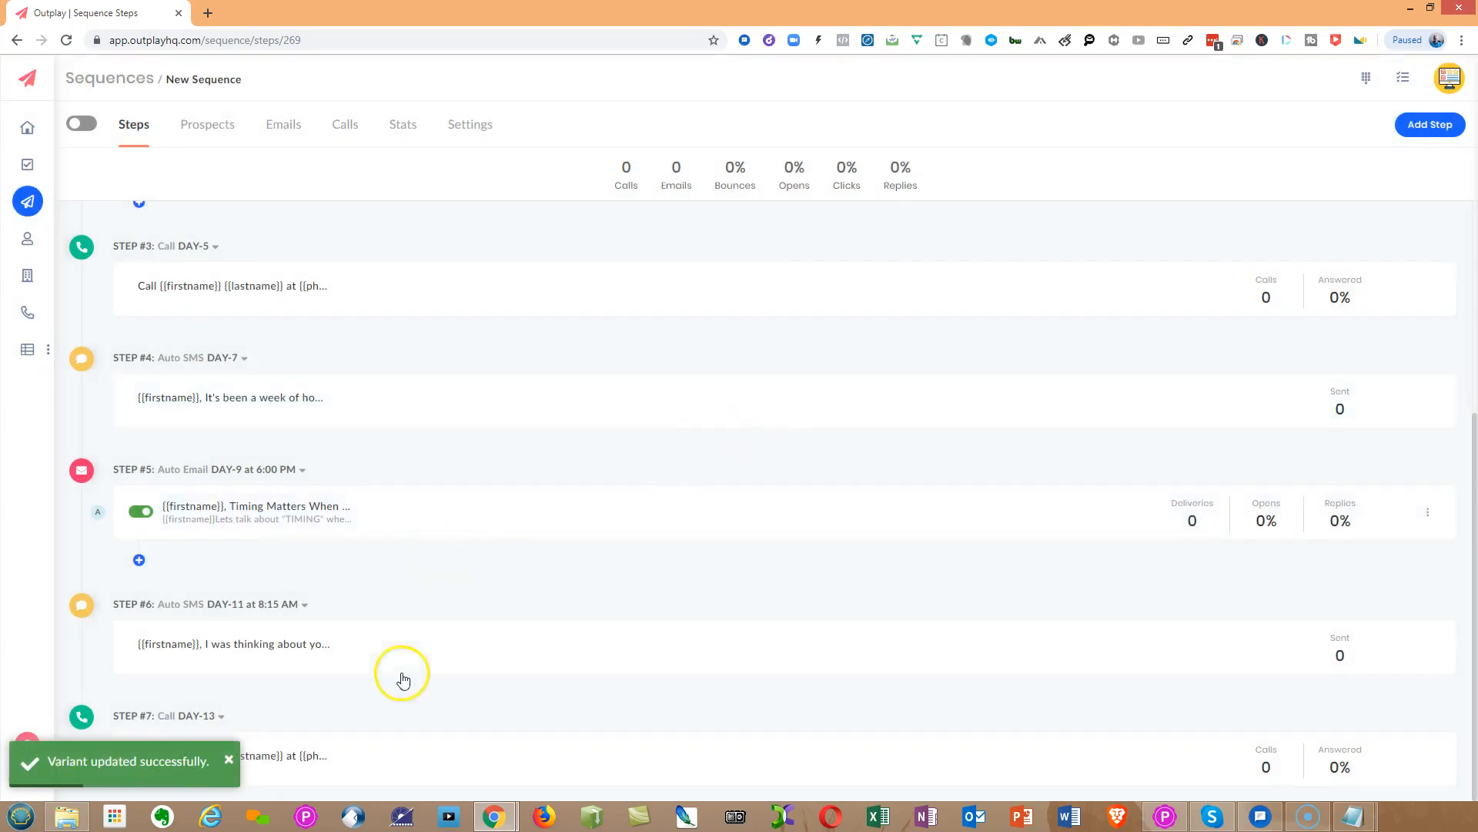
left_click(228, 759)
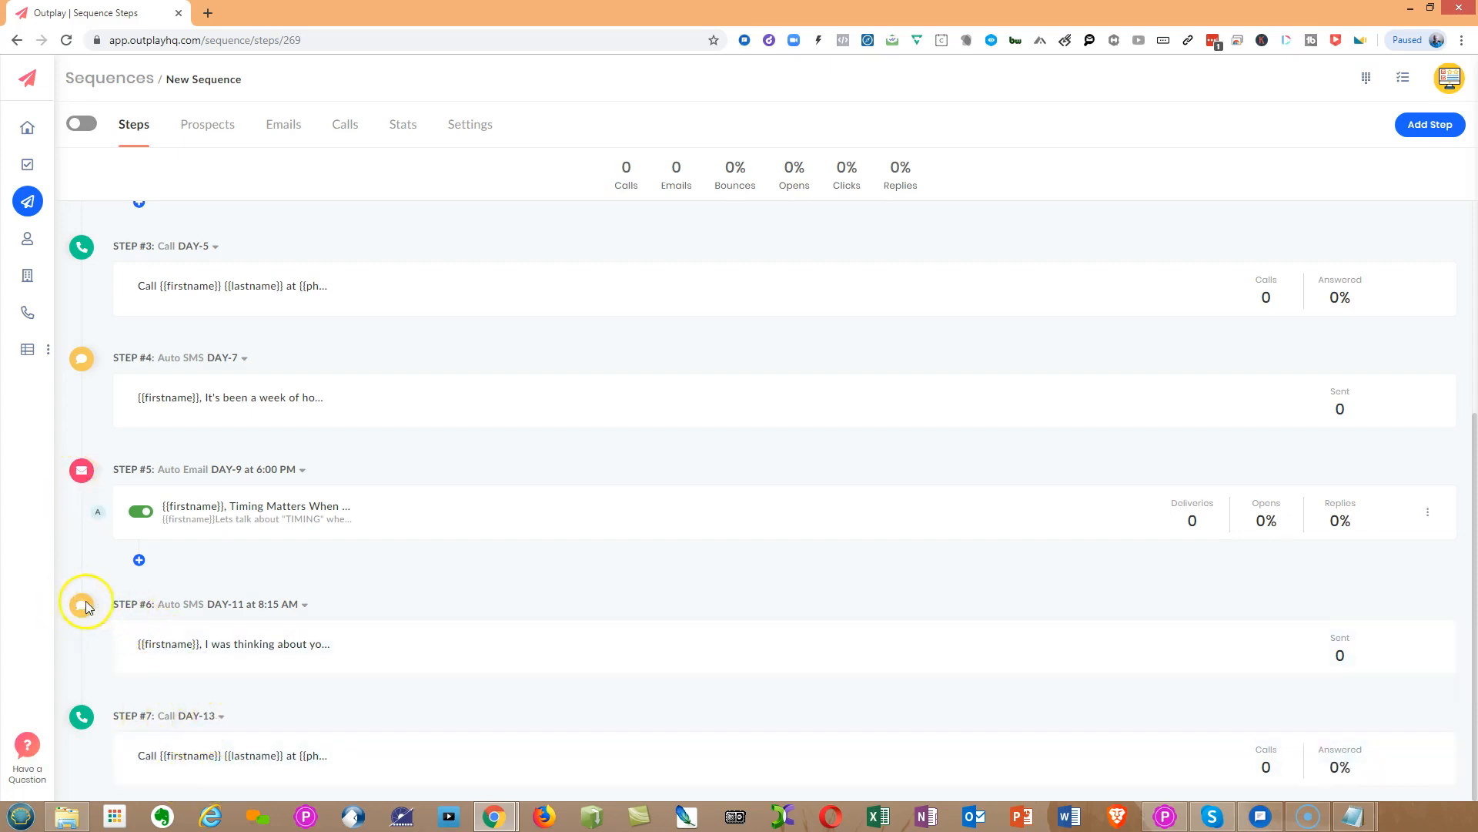
Open the step 6 auto SMS for editing, review its home search message and send schedule, and save it
left_click(376, 655)
left_click(305, 605)
left_click(452, 645)
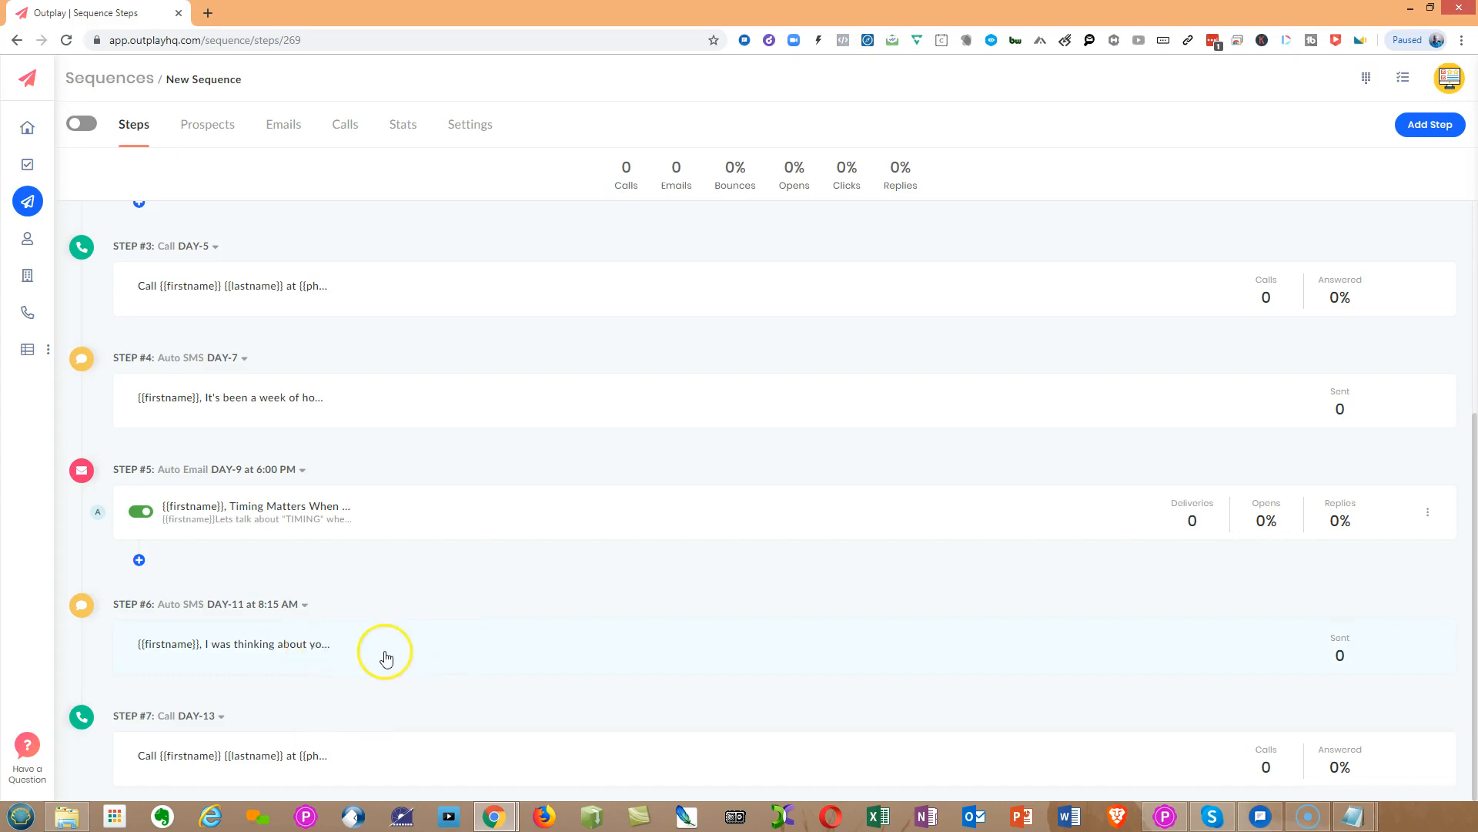
left_click(306, 606)
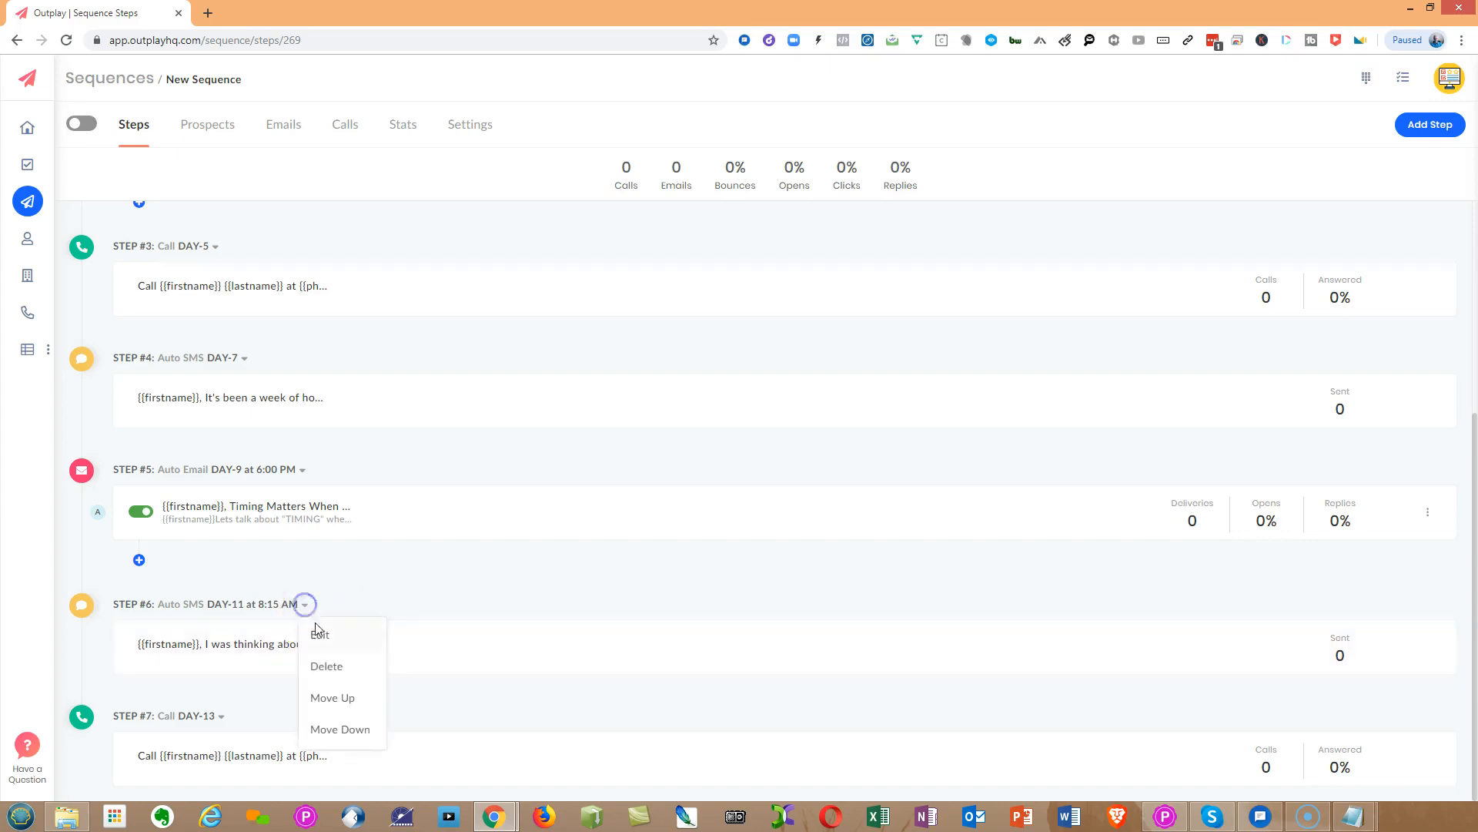
left_click(323, 630)
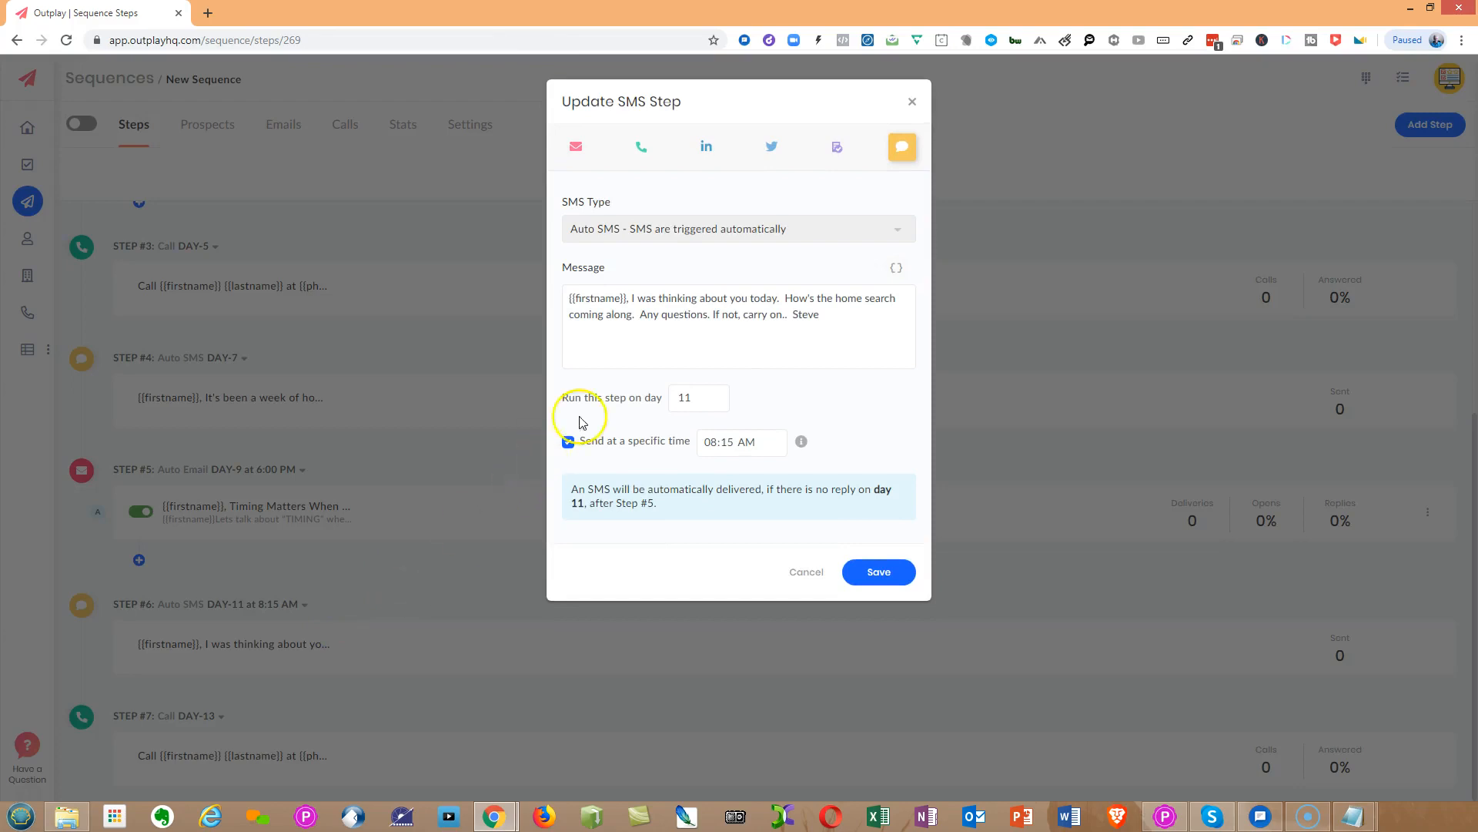
left_click_drag(836, 317, 560, 304)
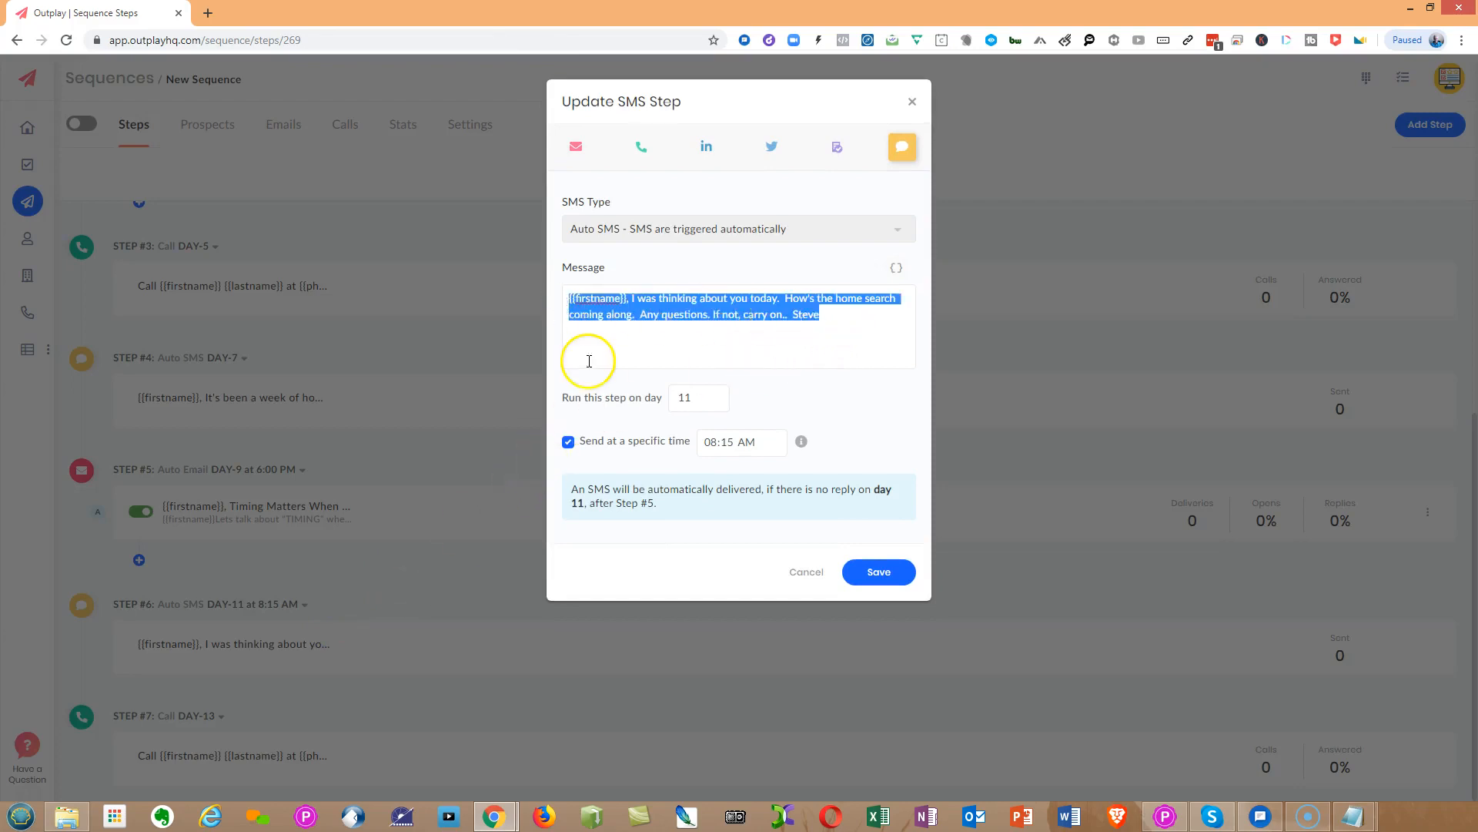
left_click(598, 314)
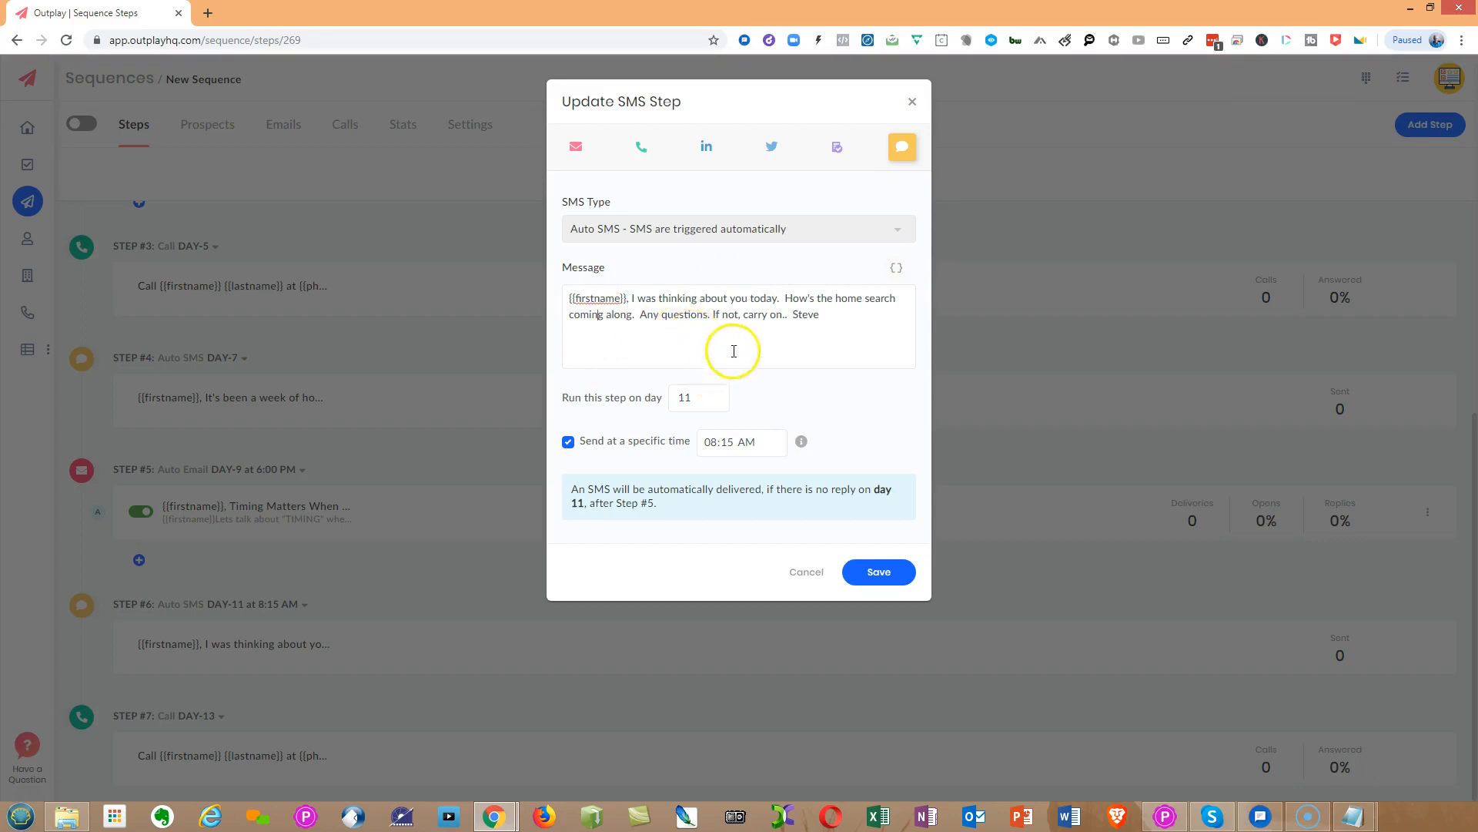
left_click(855, 571)
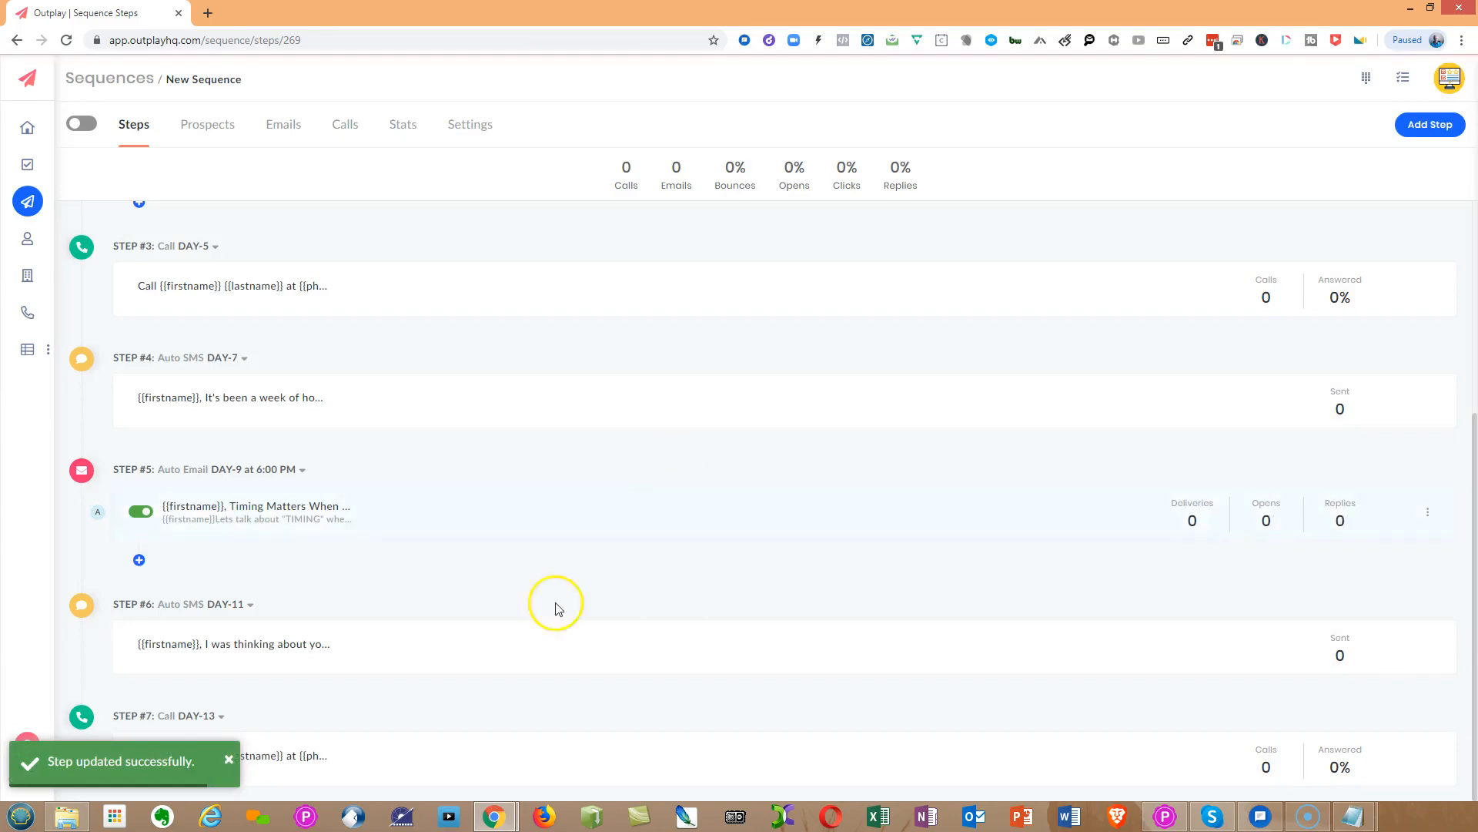
left_click(231, 761)
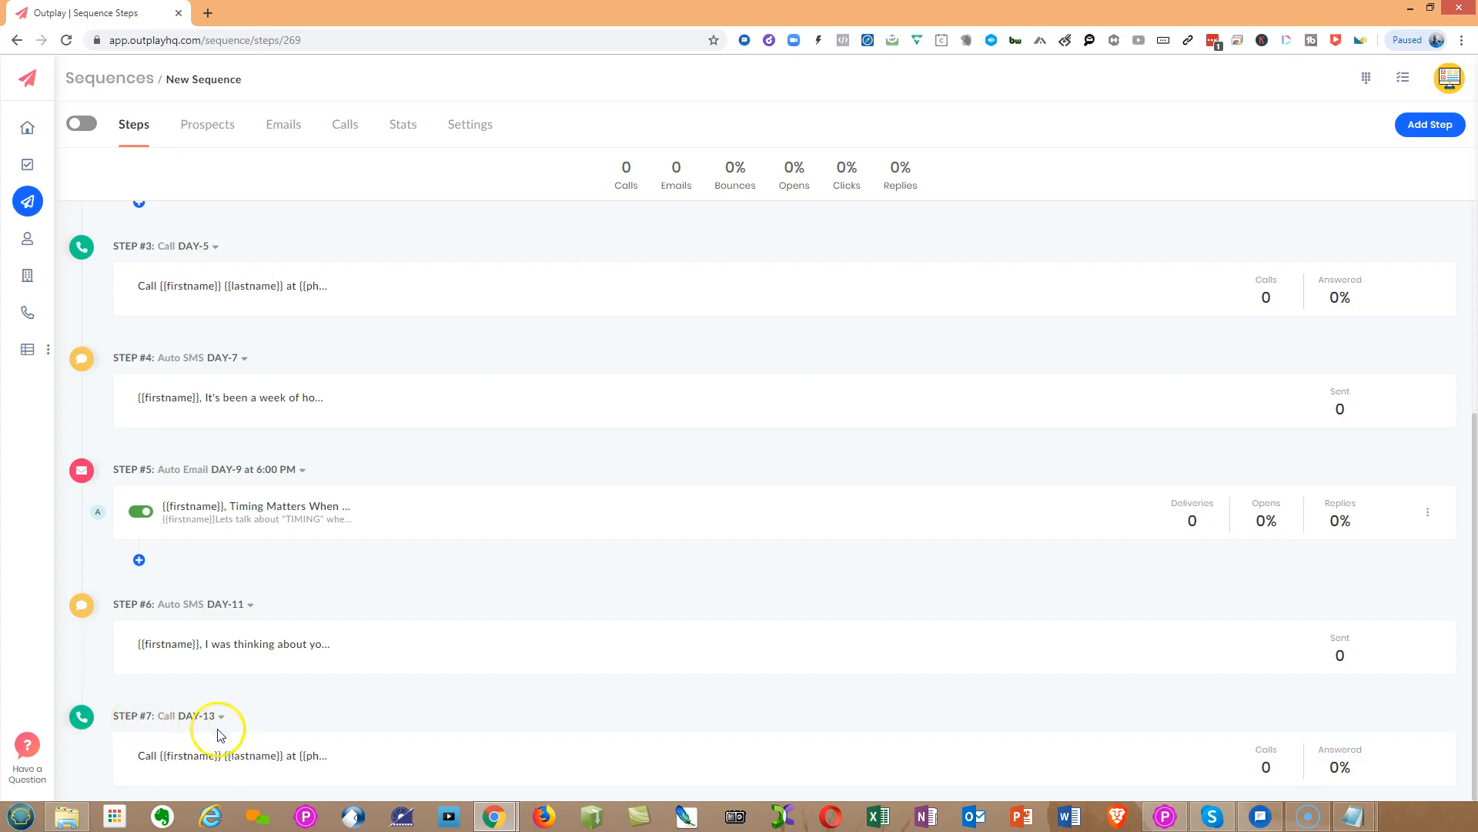
Open the step 7 call for editing, review its instructions about home search status and working with an agent, and save it
left_click(350, 761)
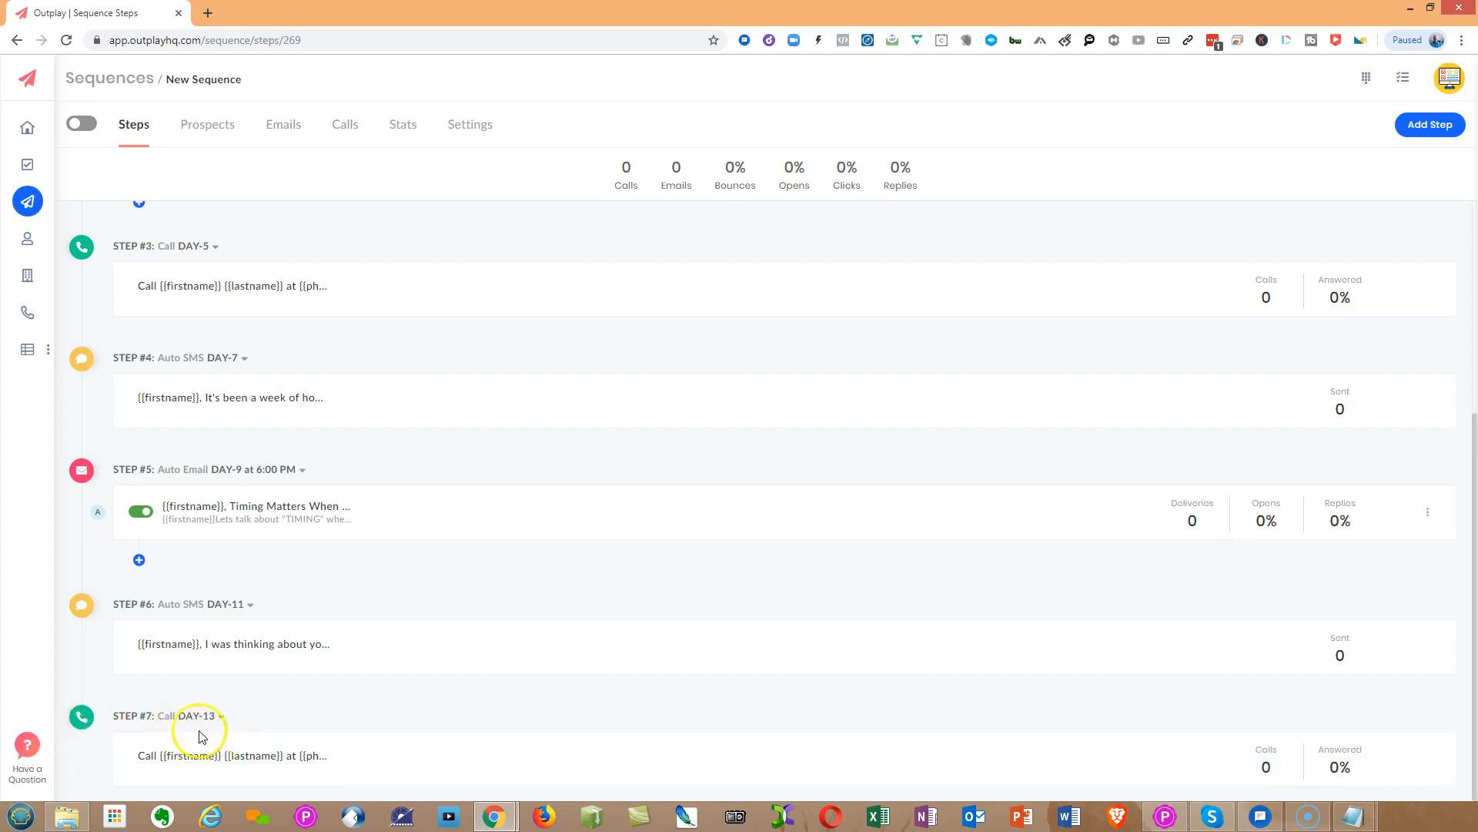
left_click(220, 718)
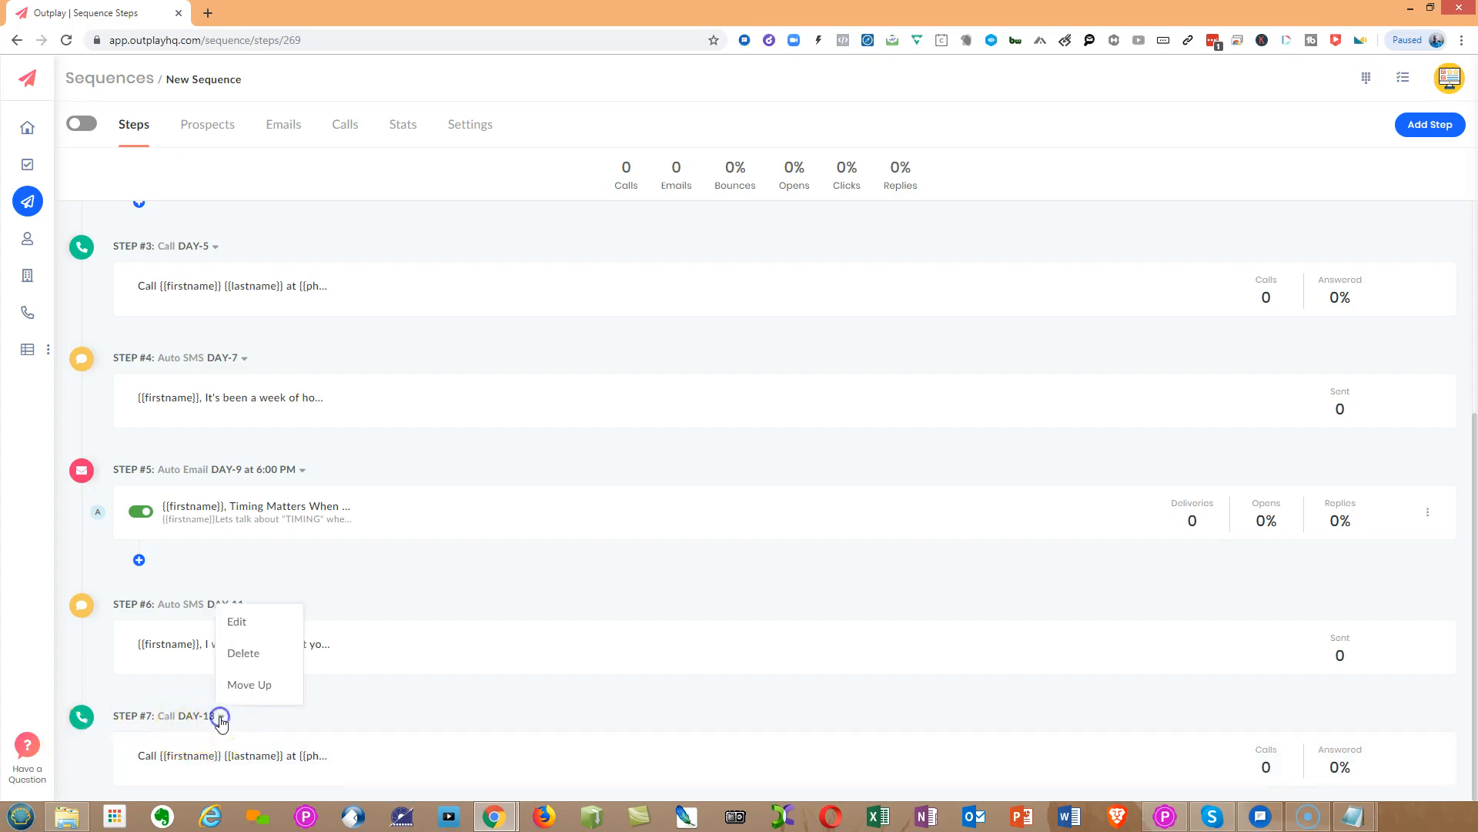
left_click(244, 625)
left_click(671, 285)
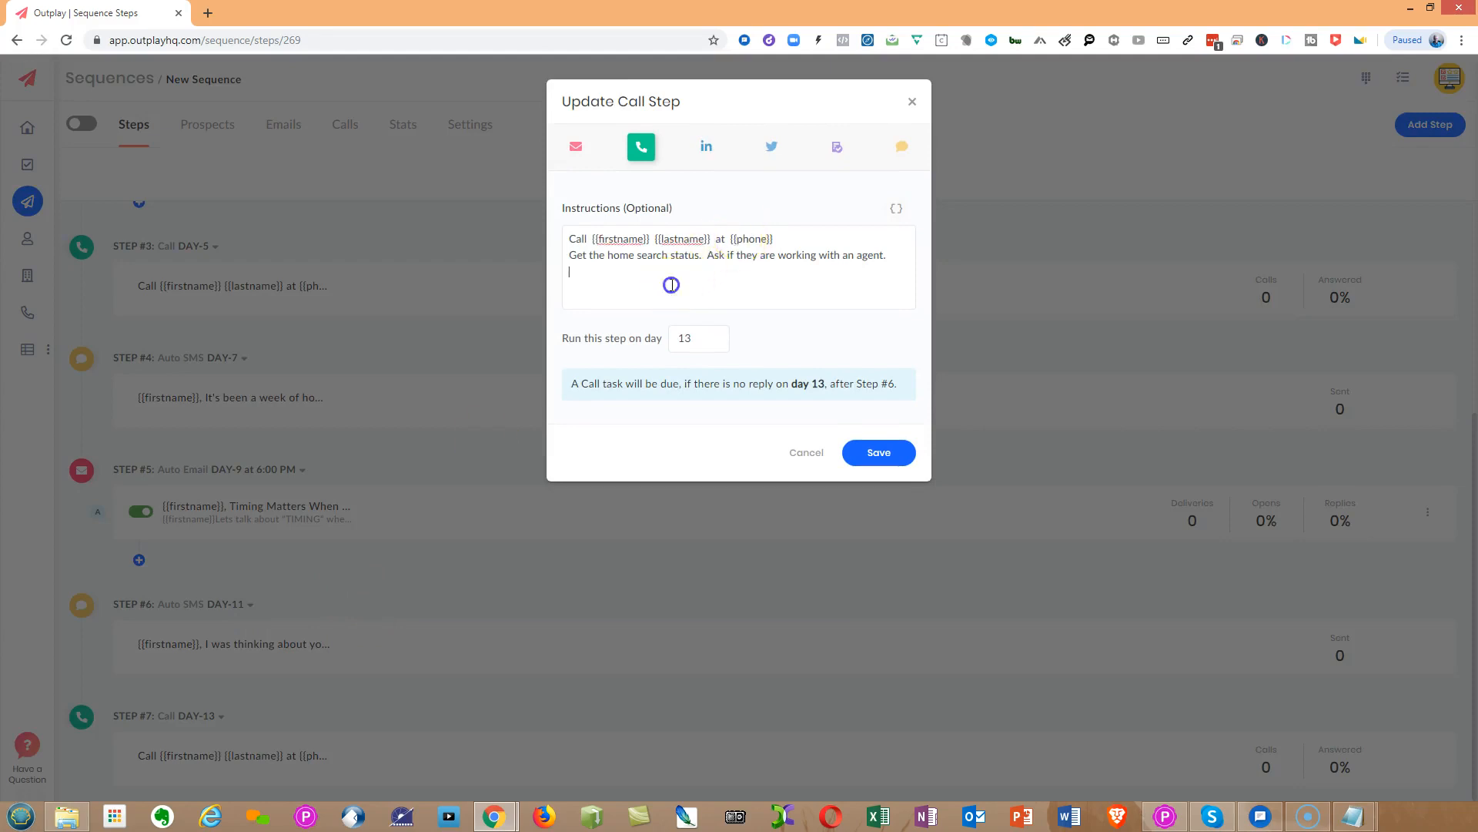
left_click_drag(566, 238, 799, 282)
left_click(753, 279)
left_click(882, 456)
left_click(876, 453)
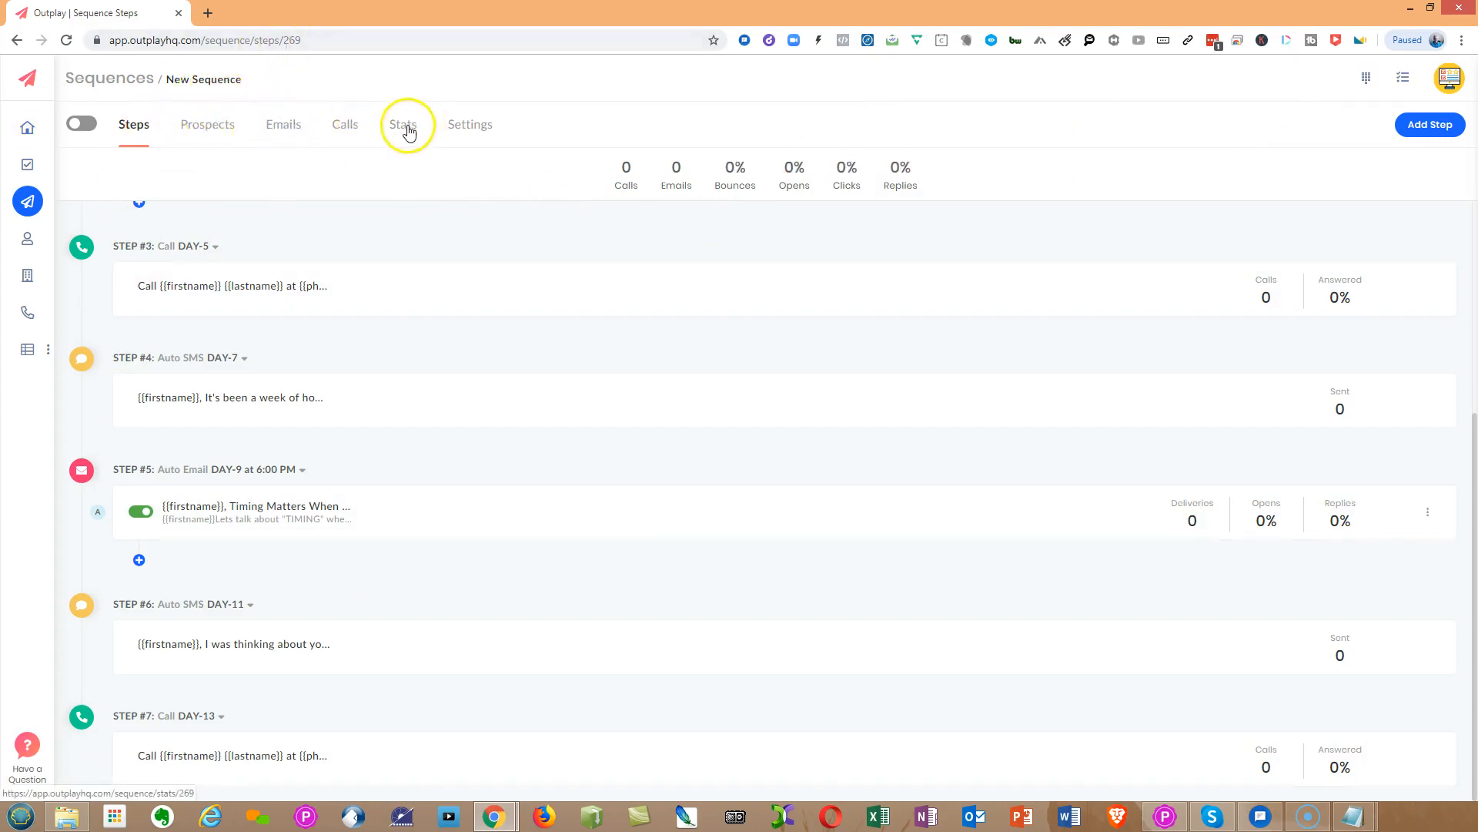
View the sequence's prospects and check the options for importing and exporting prospects
left_click(215, 131)
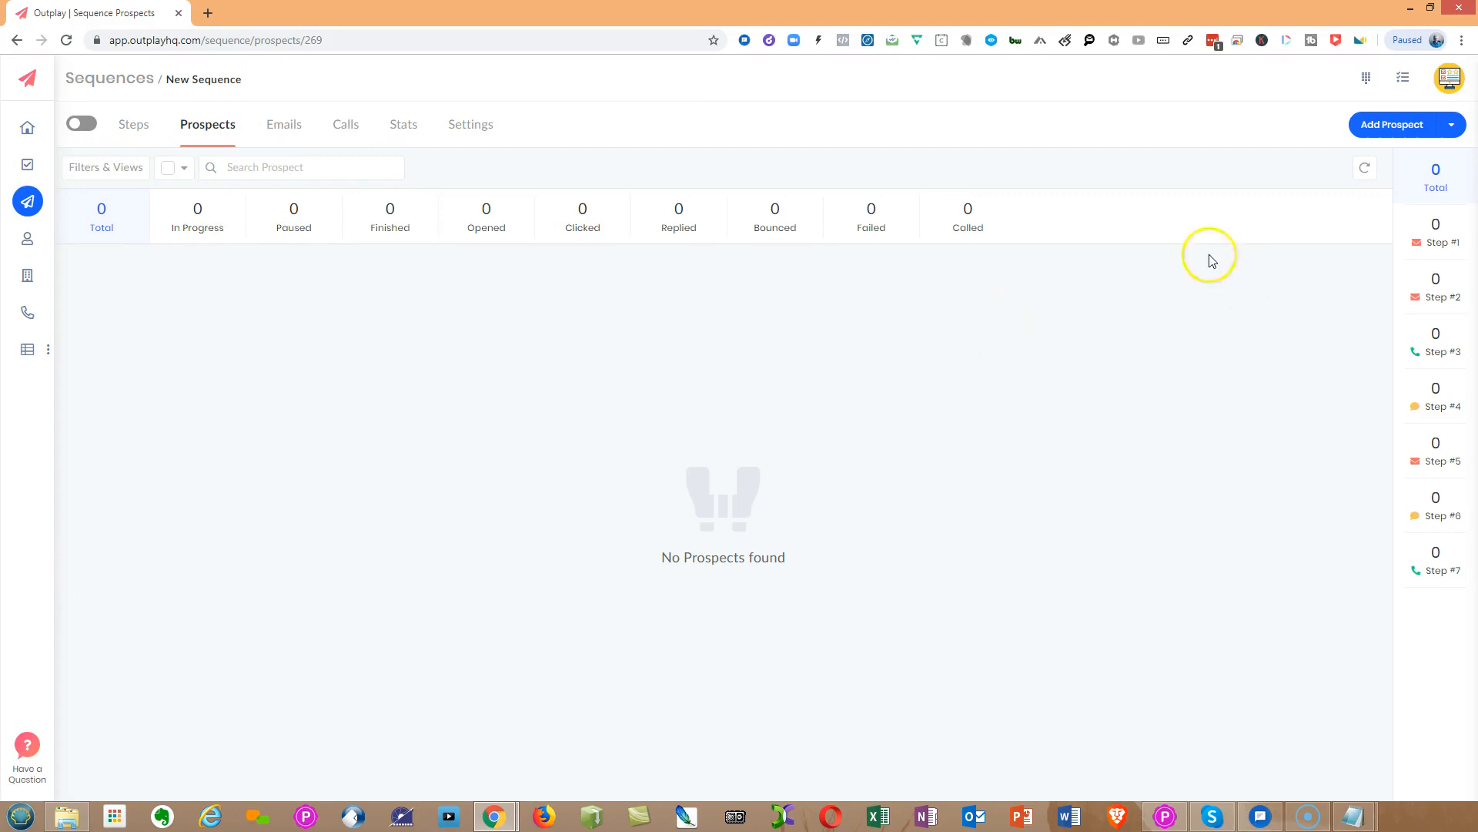
left_click(1449, 124)
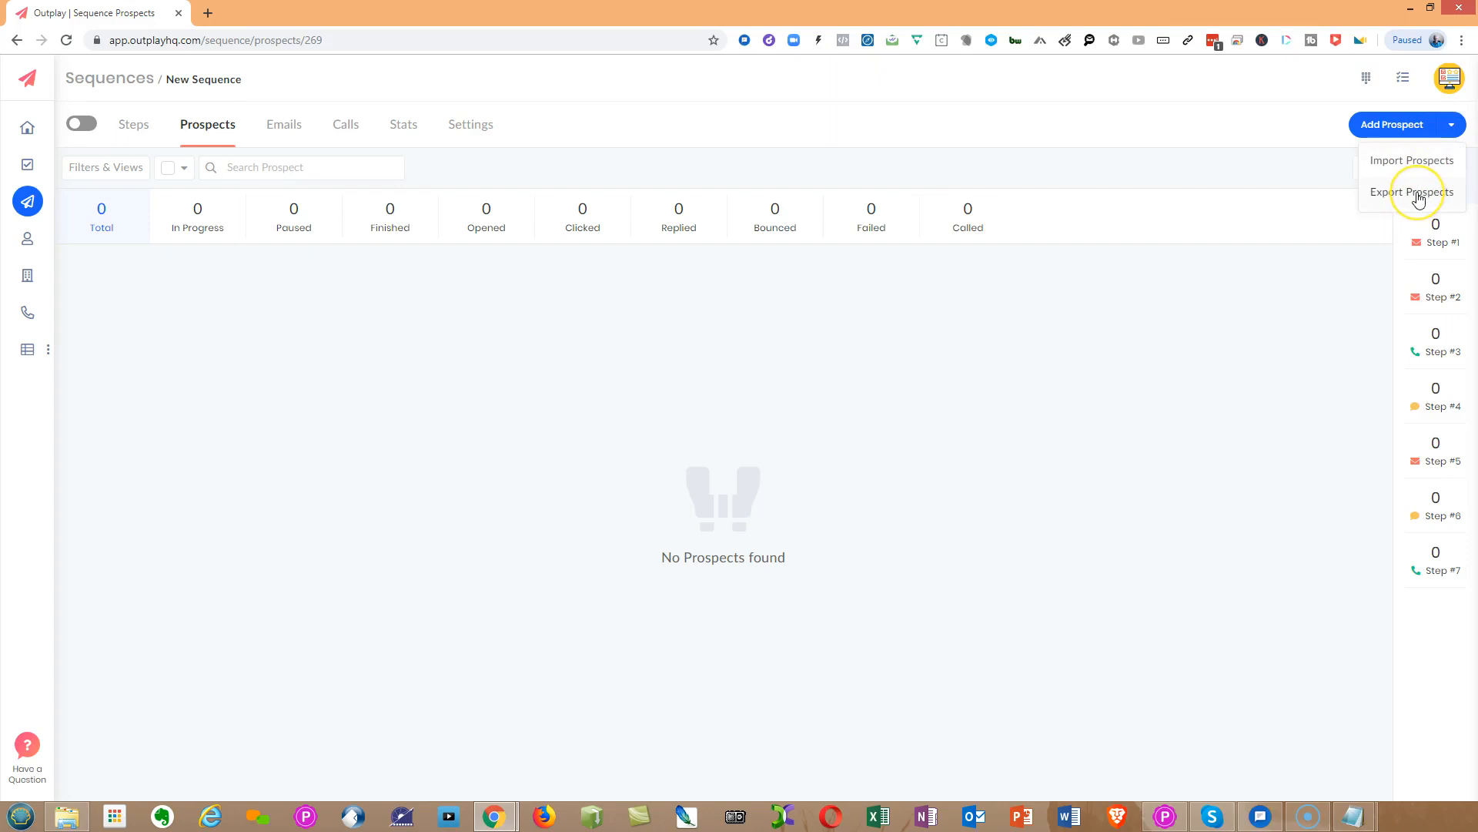
left_click(1403, 165)
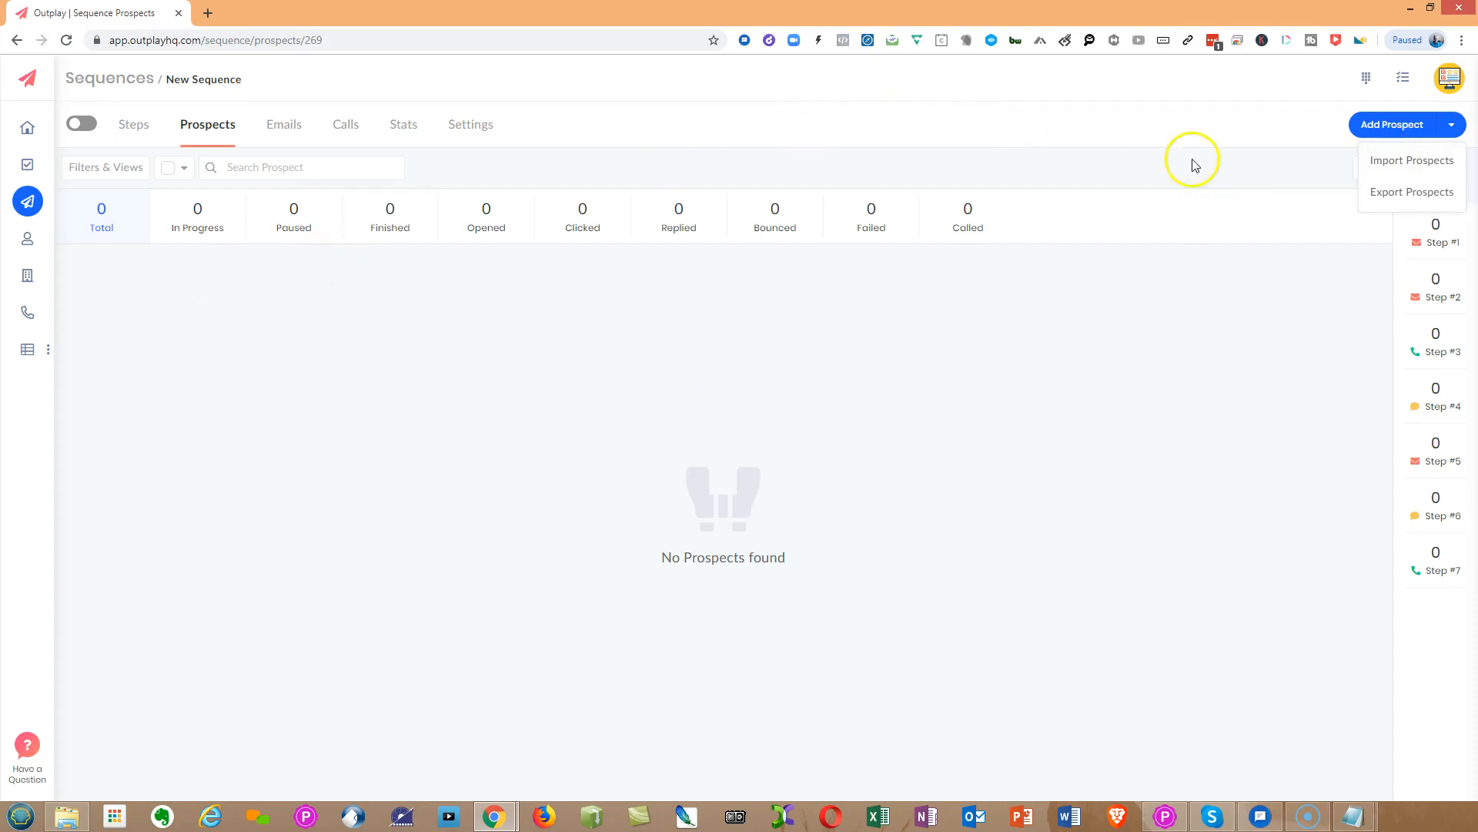
left_click(1179, 129)
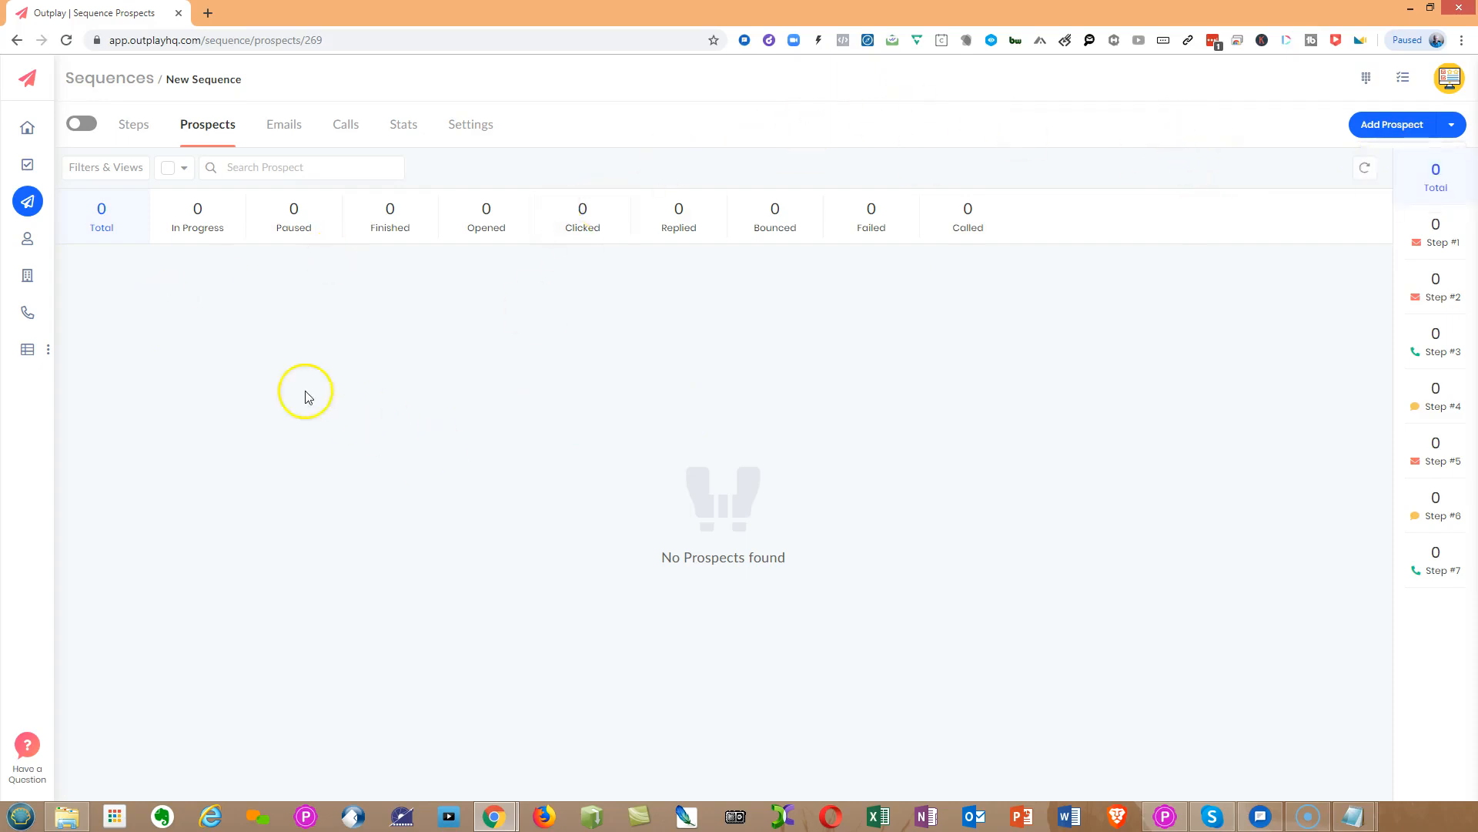
Look through the sequence's emails, calls and statistics
left_click(284, 126)
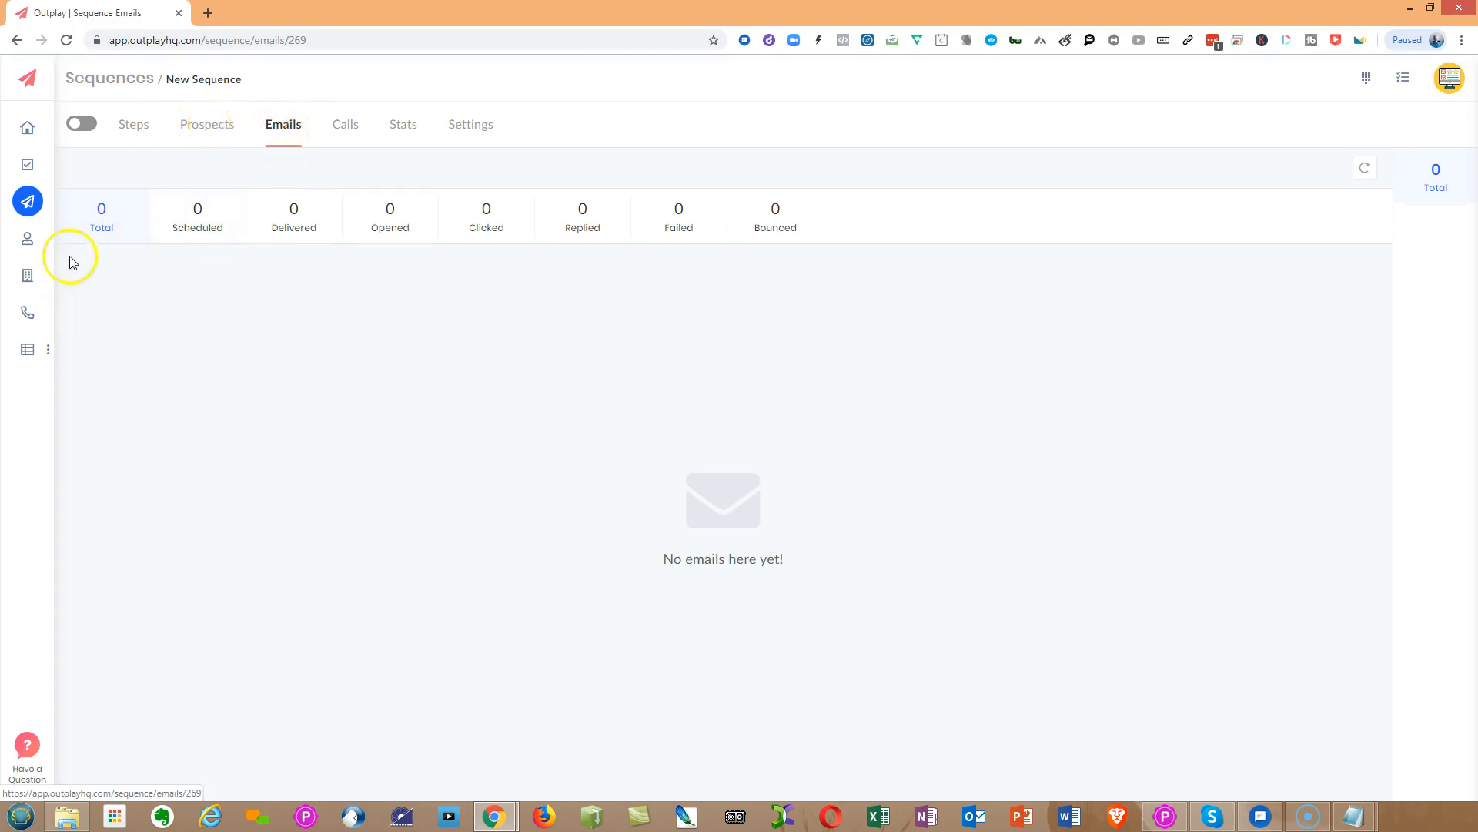
left_click(341, 125)
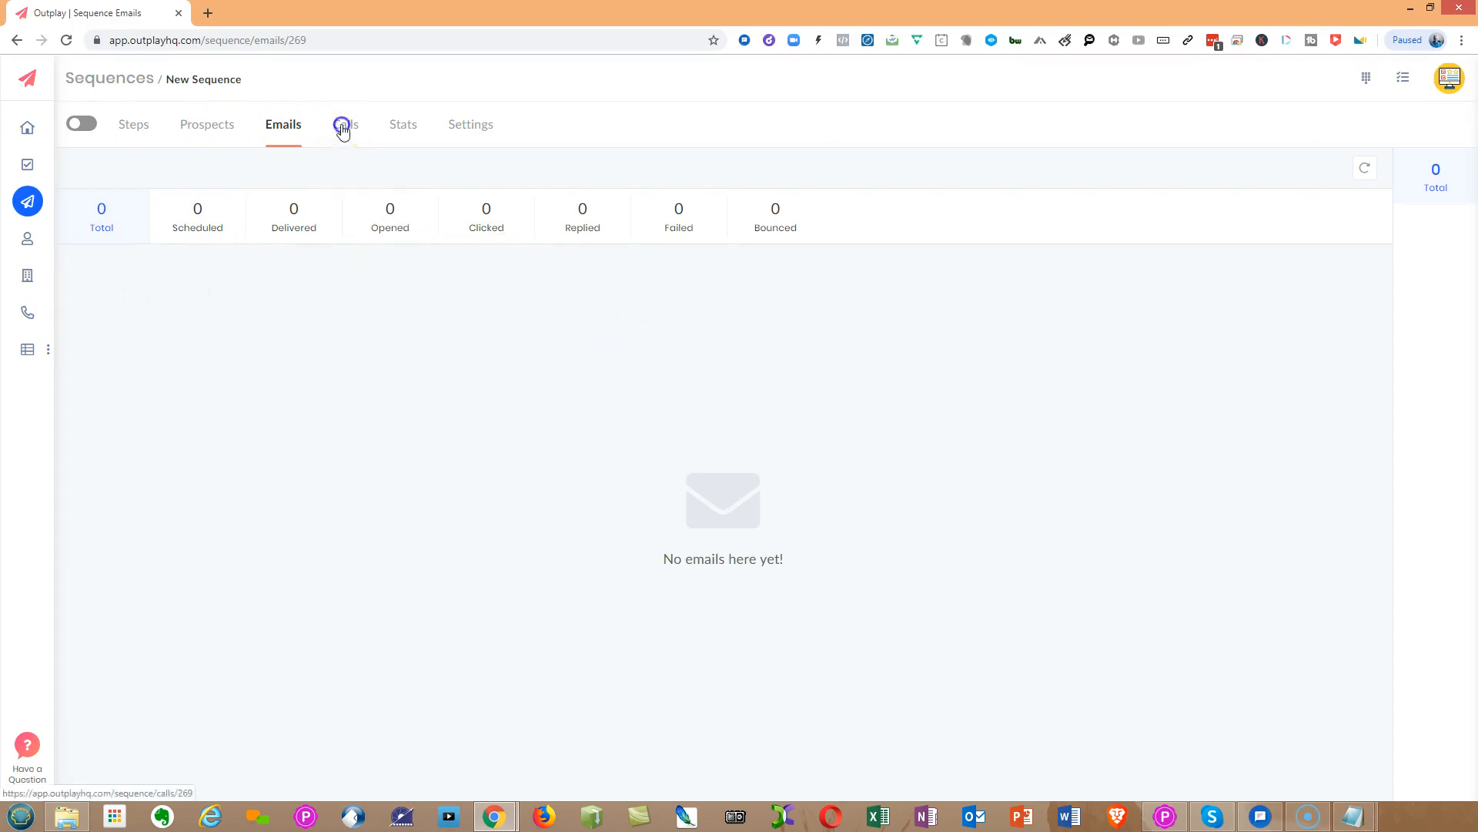
left_click(404, 127)
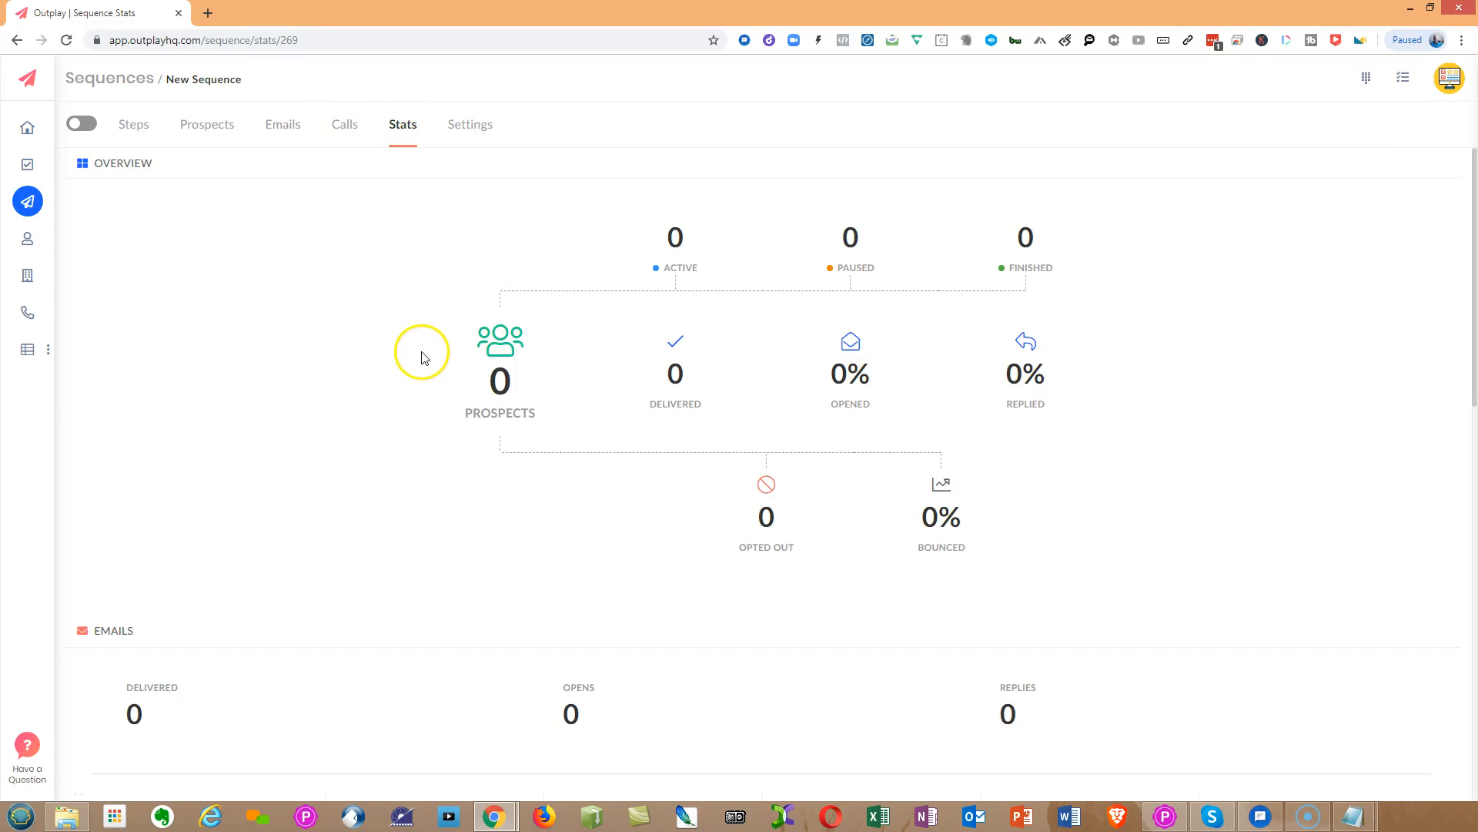
Examine the sequence's general, safety and stage settings, and return to the overview of all sequences
left_click(472, 125)
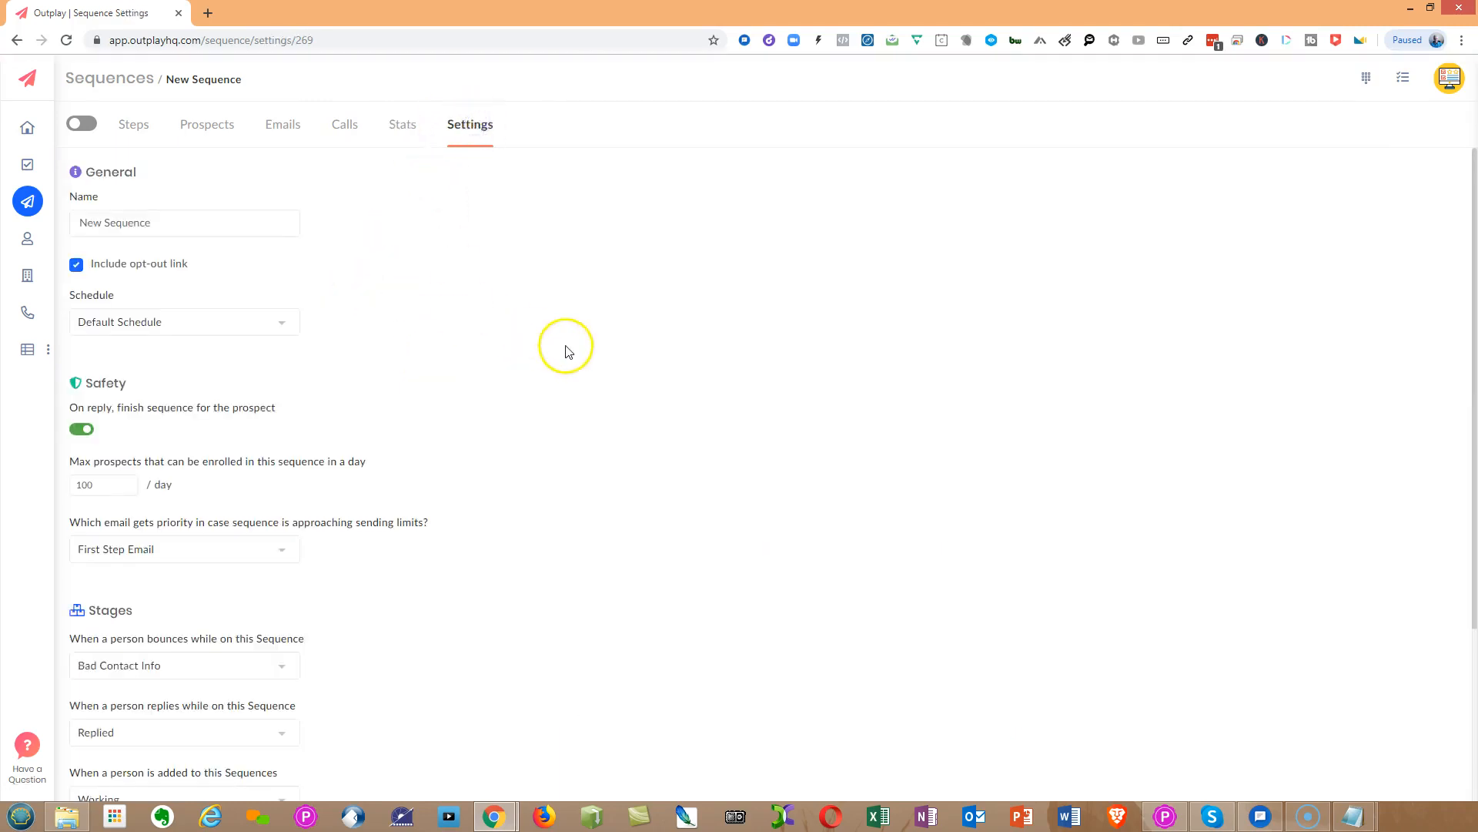
scroll(708, 391, "down", 3)
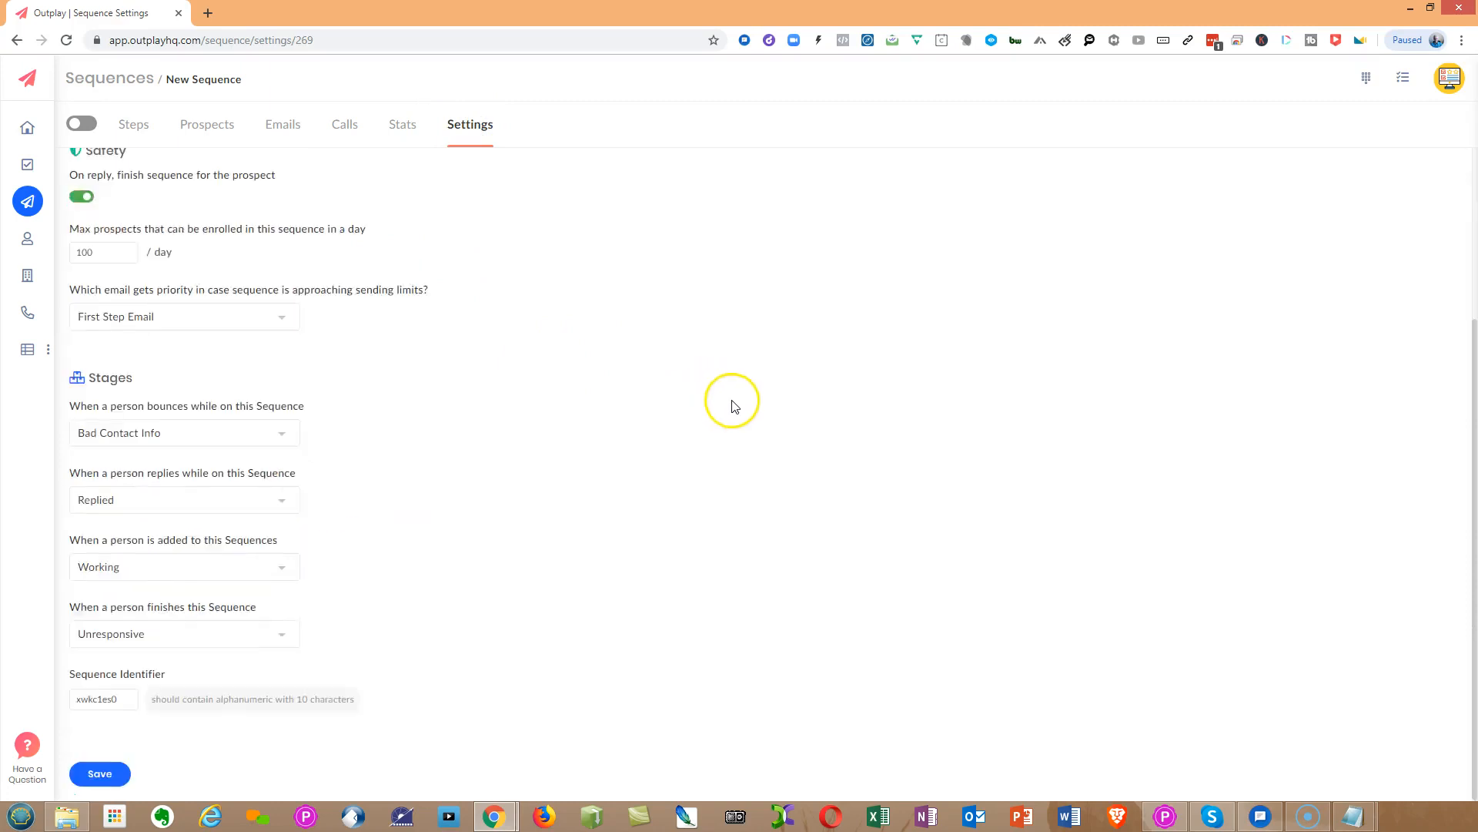
scroll(797, 426, "up", 3)
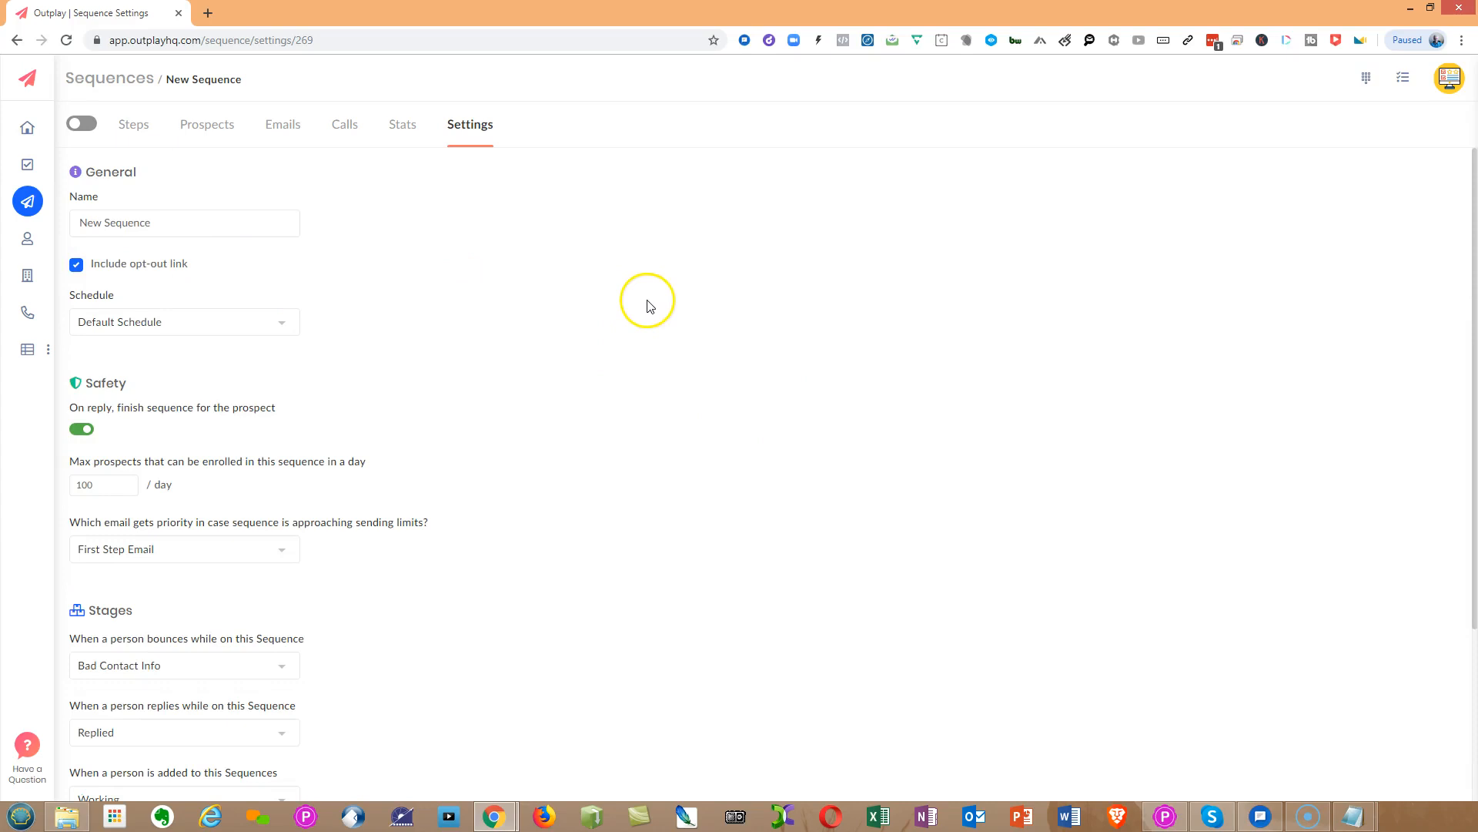
left_click(27, 201)
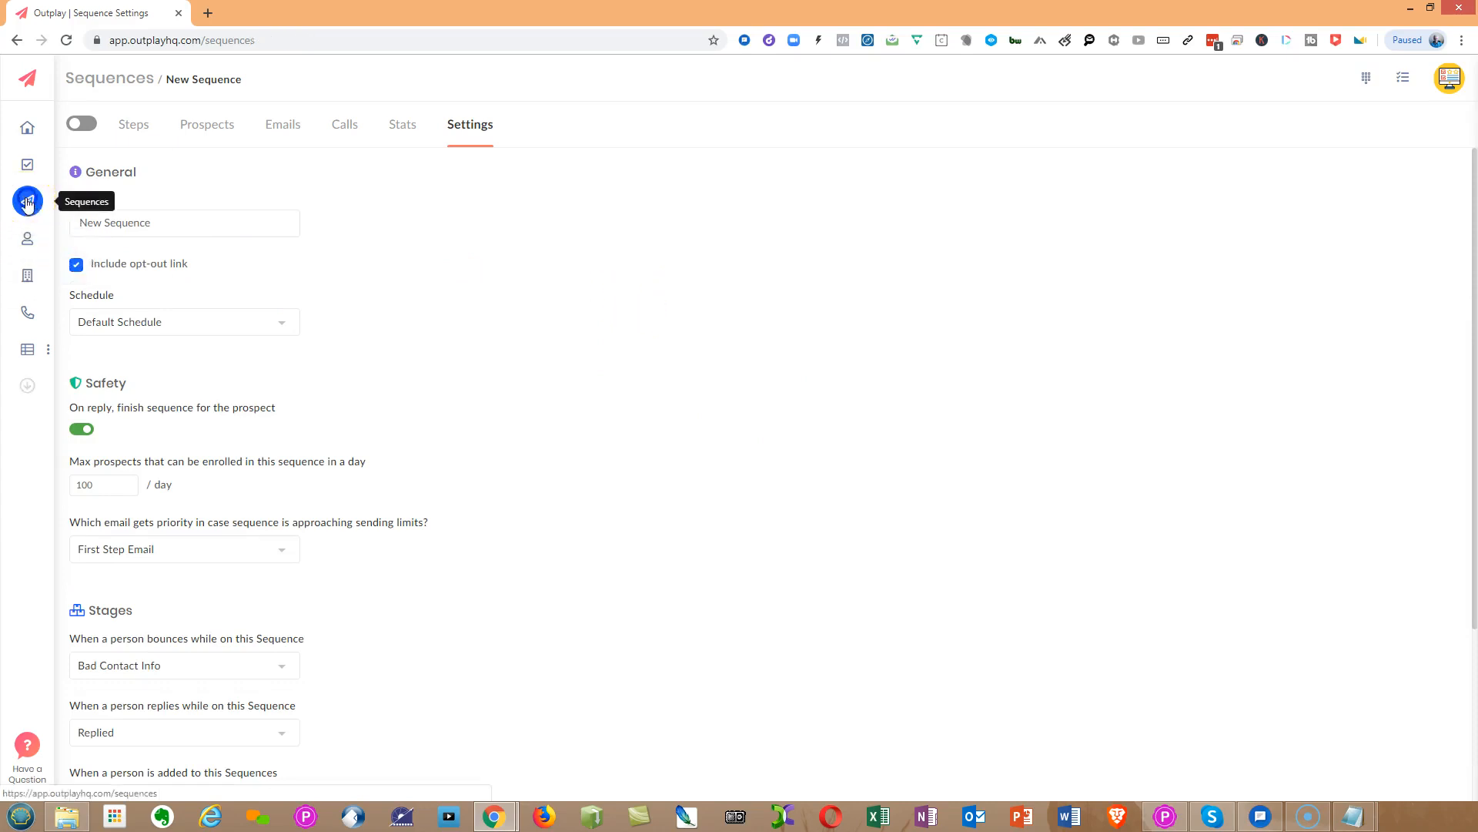